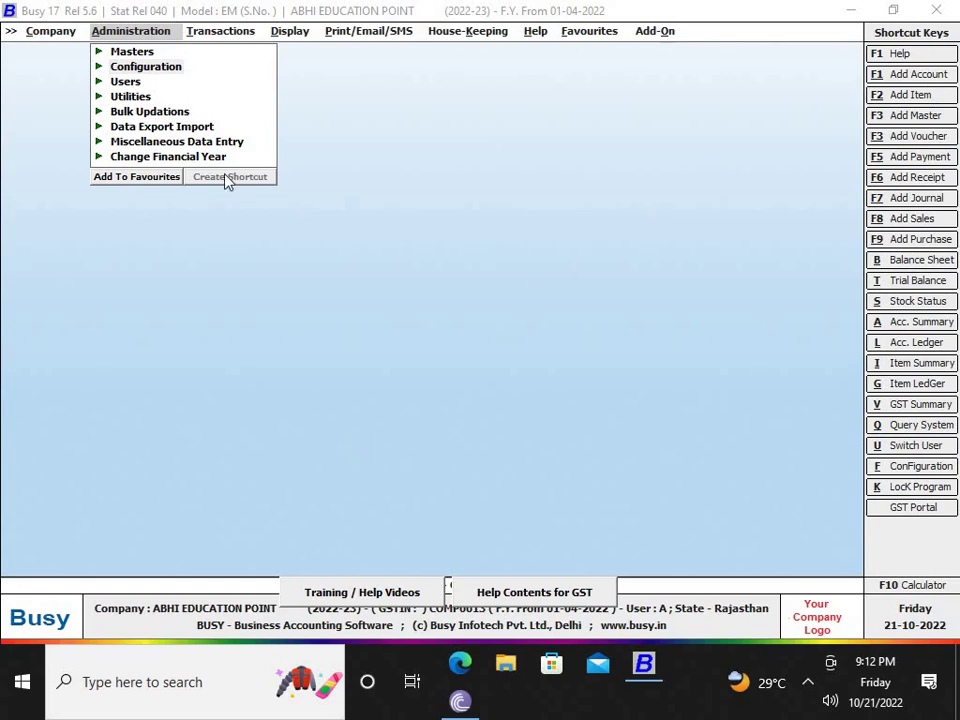
# Enable Advanced POS Data Entry in the POS section of Features / Options and save the setting
pyautogui.click(165, 76)
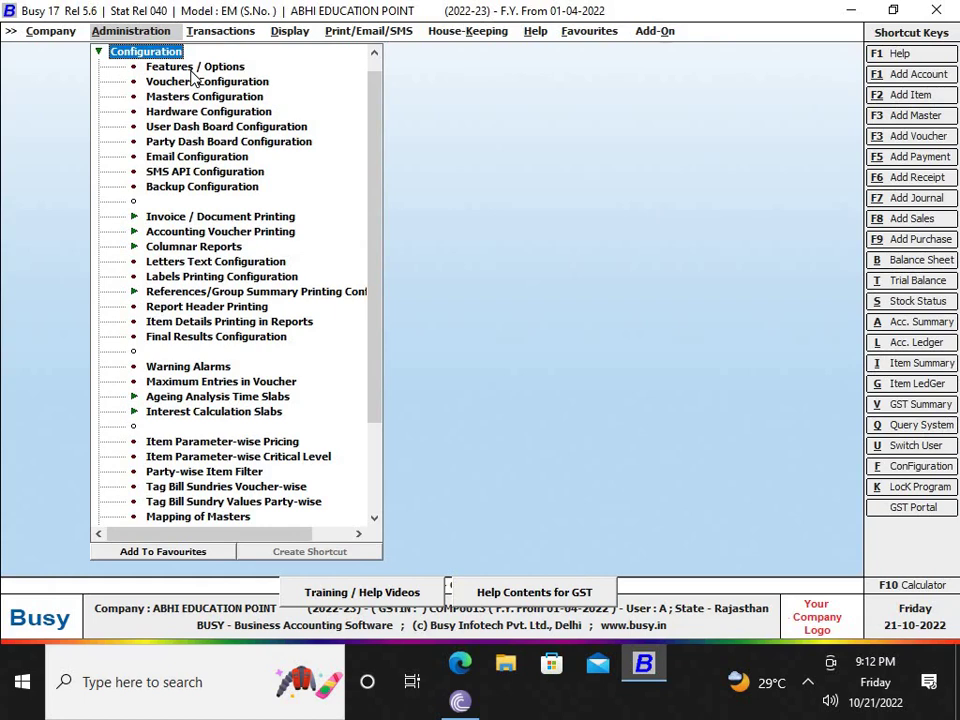
pyautogui.click(190, 70)
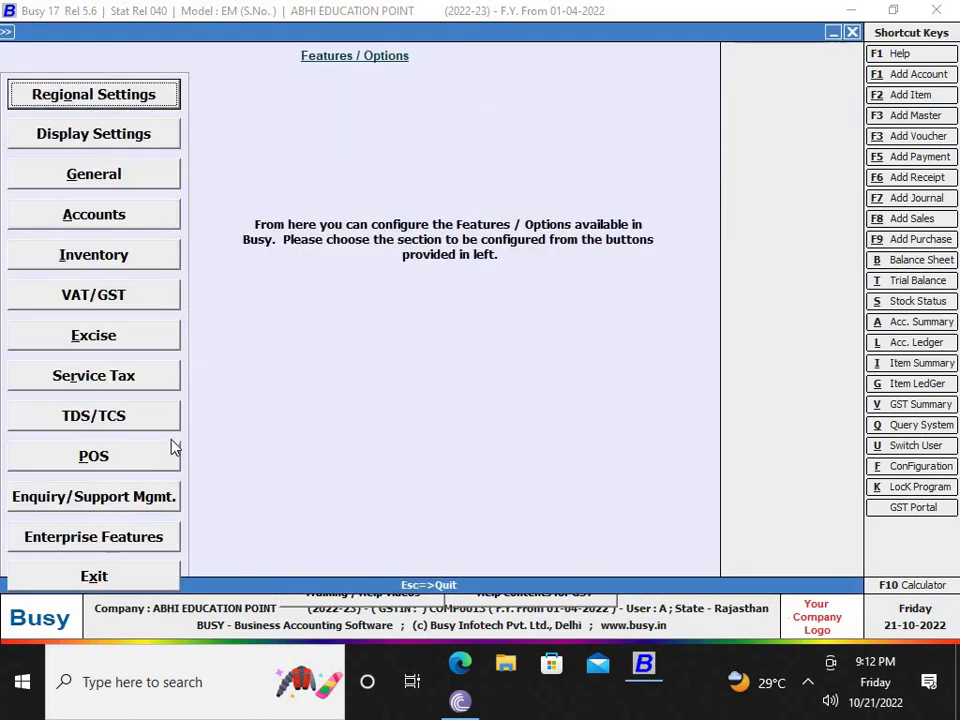
pyautogui.click(134, 463)
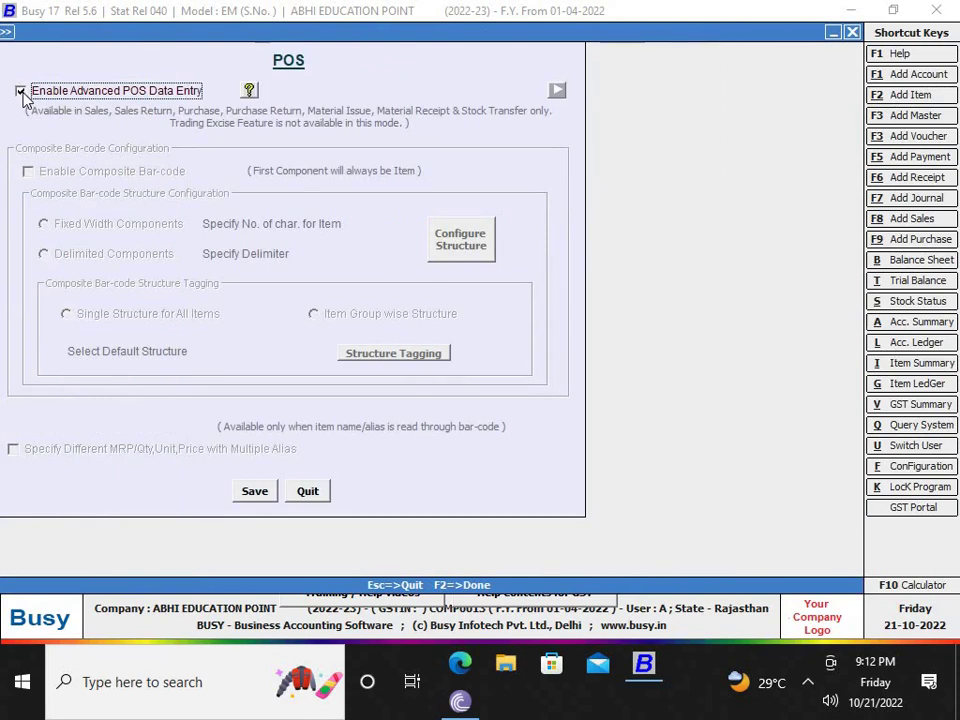
pyautogui.click(20, 91)
pyautogui.click(266, 491)
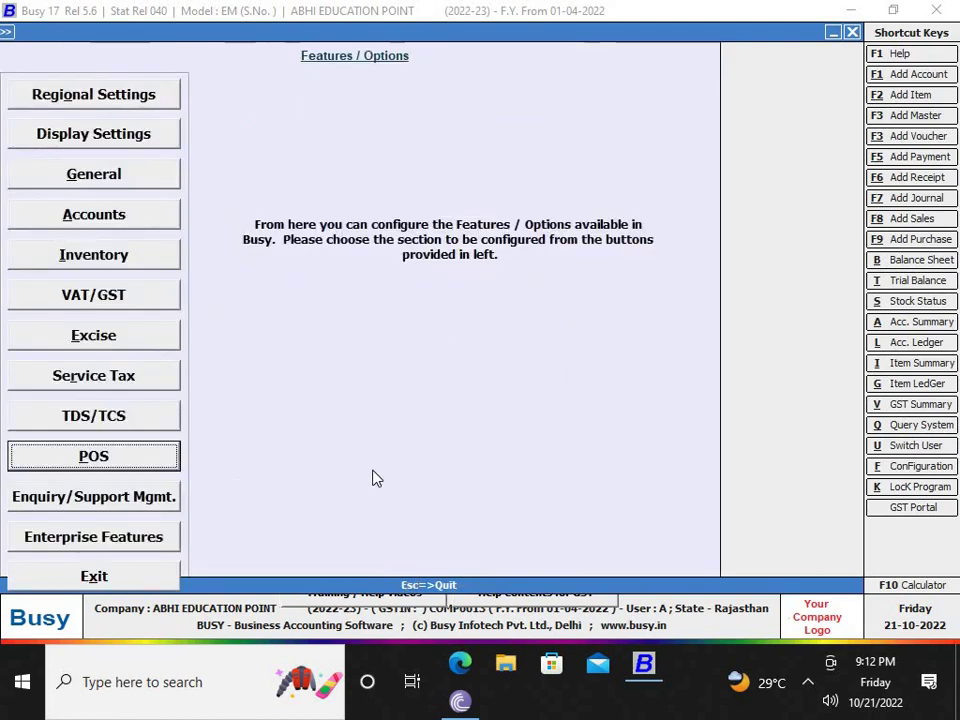
pyautogui.press('Escape')
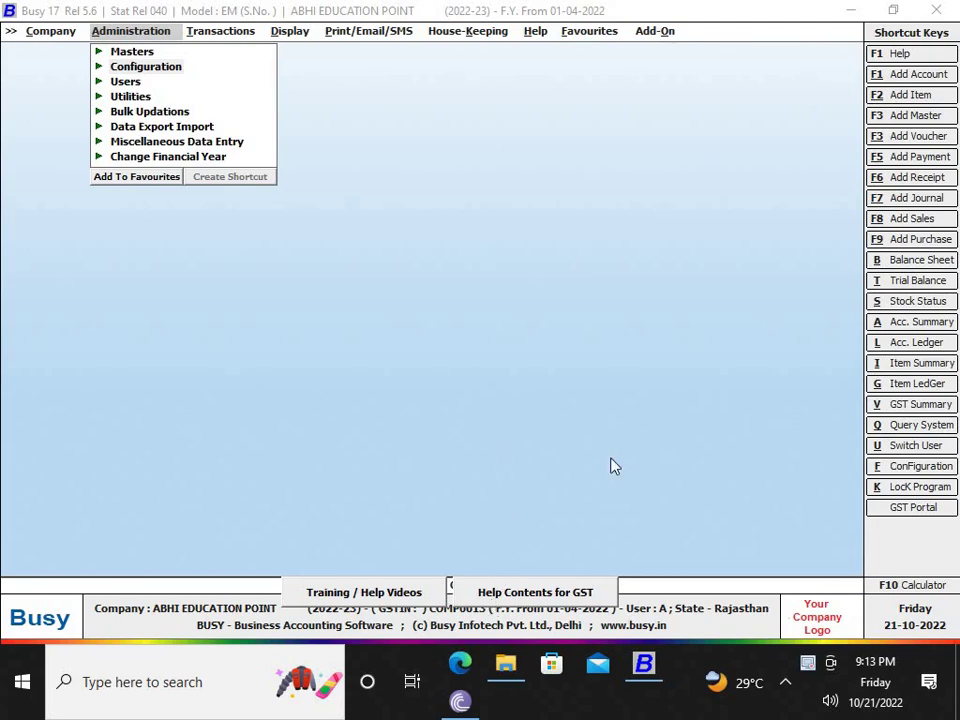
# Open Vouchers Configuration and select the Sales voucher type with its series expanded
pyautogui.click(135, 54)
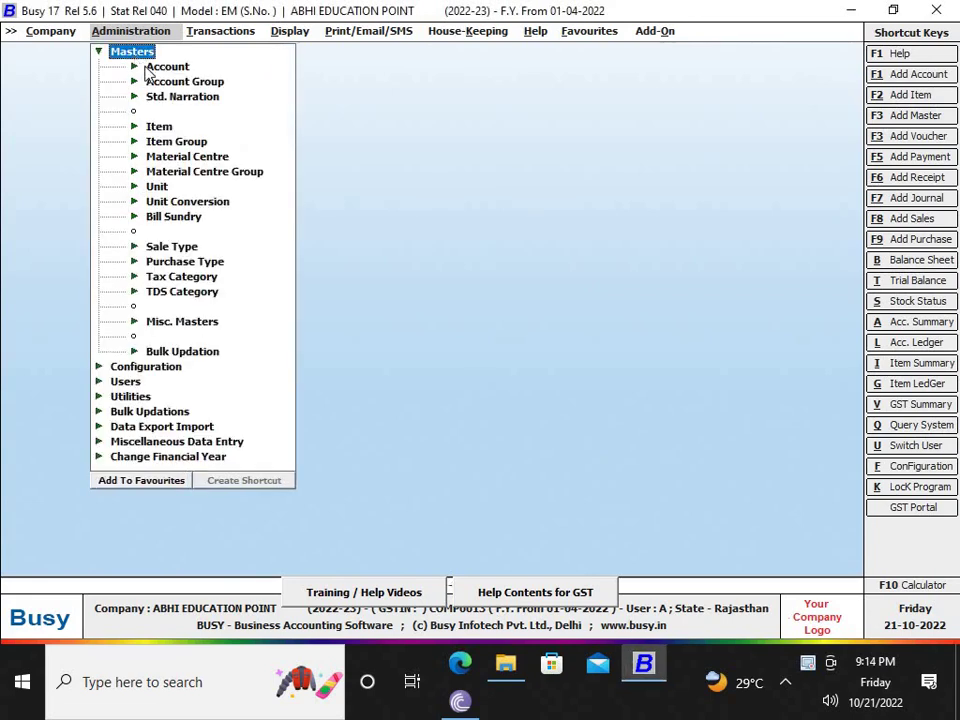
pyautogui.press('Left')
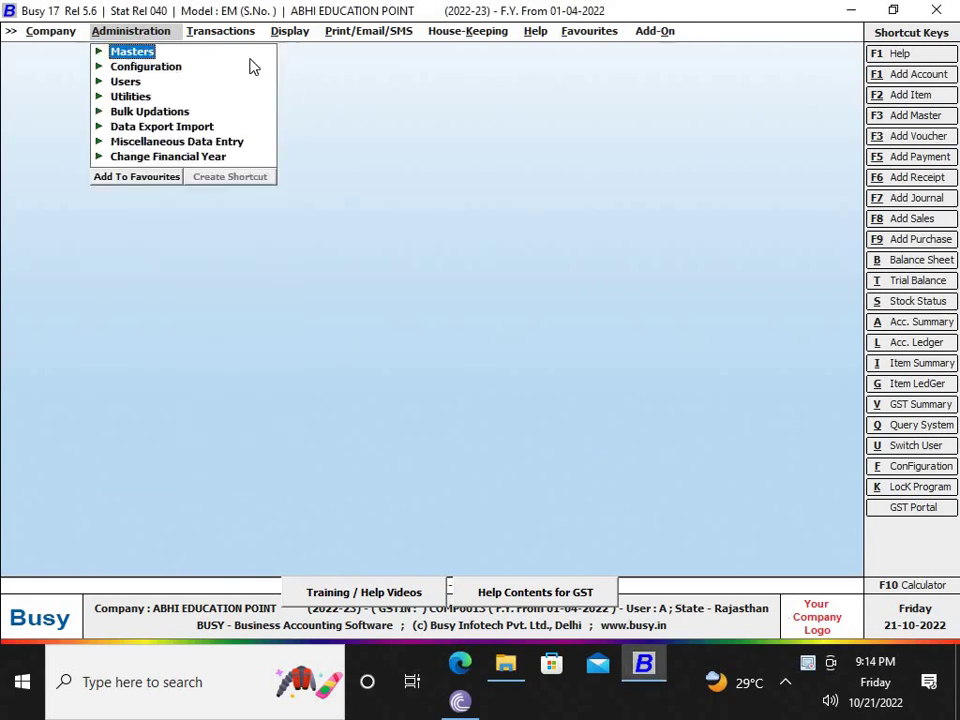
pyautogui.press('Down')
pyautogui.press('Right')
pyautogui.press('Down')
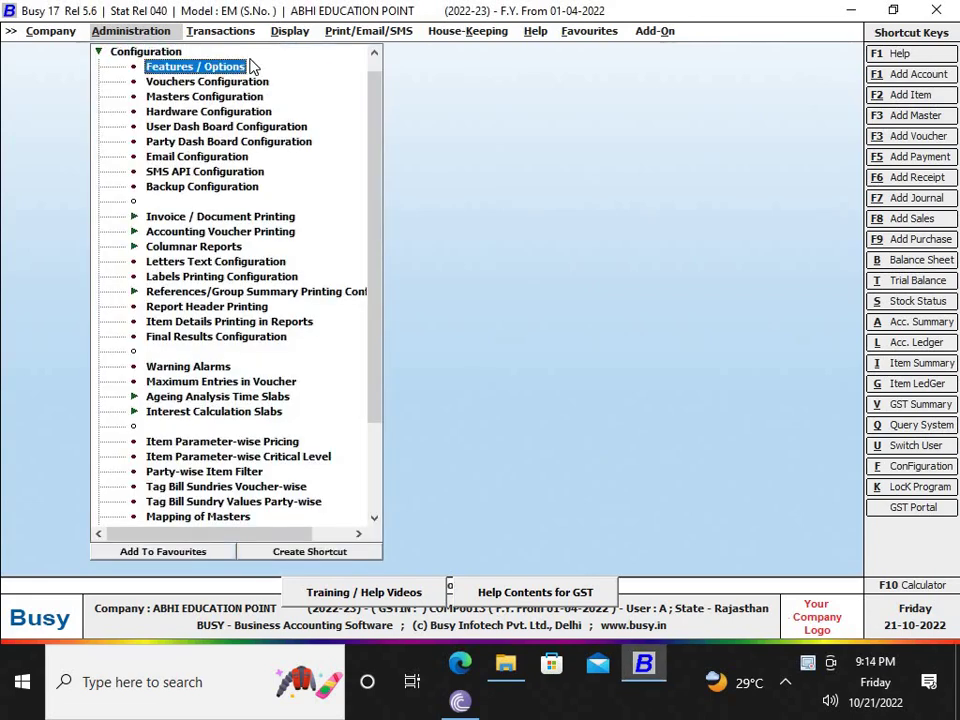
pyautogui.press('Down')
pyautogui.press('Return')
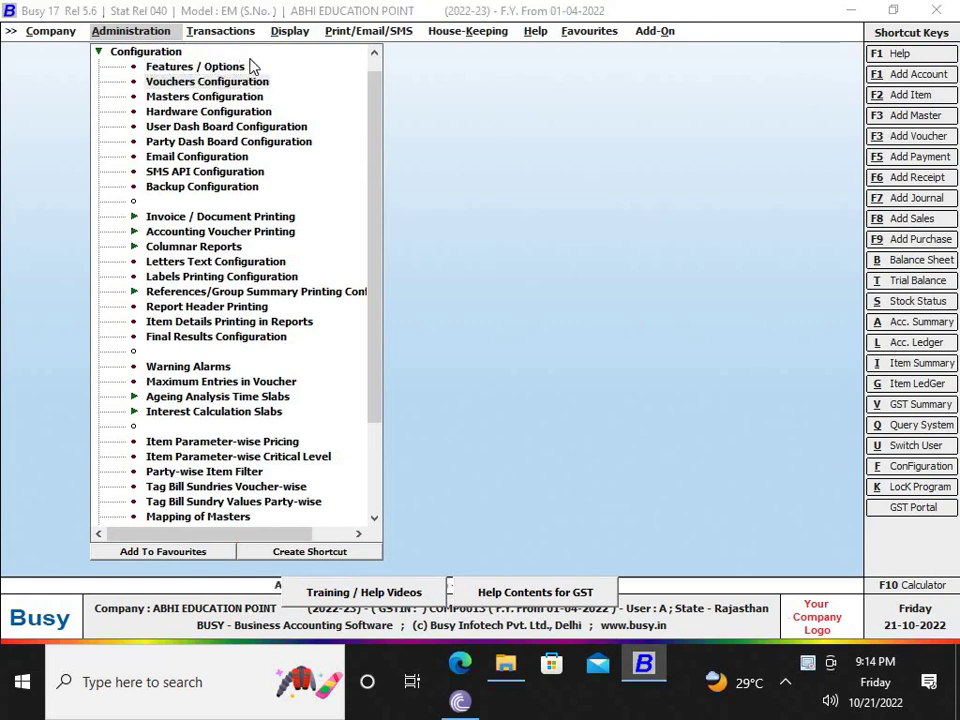
pyautogui.press('Right')
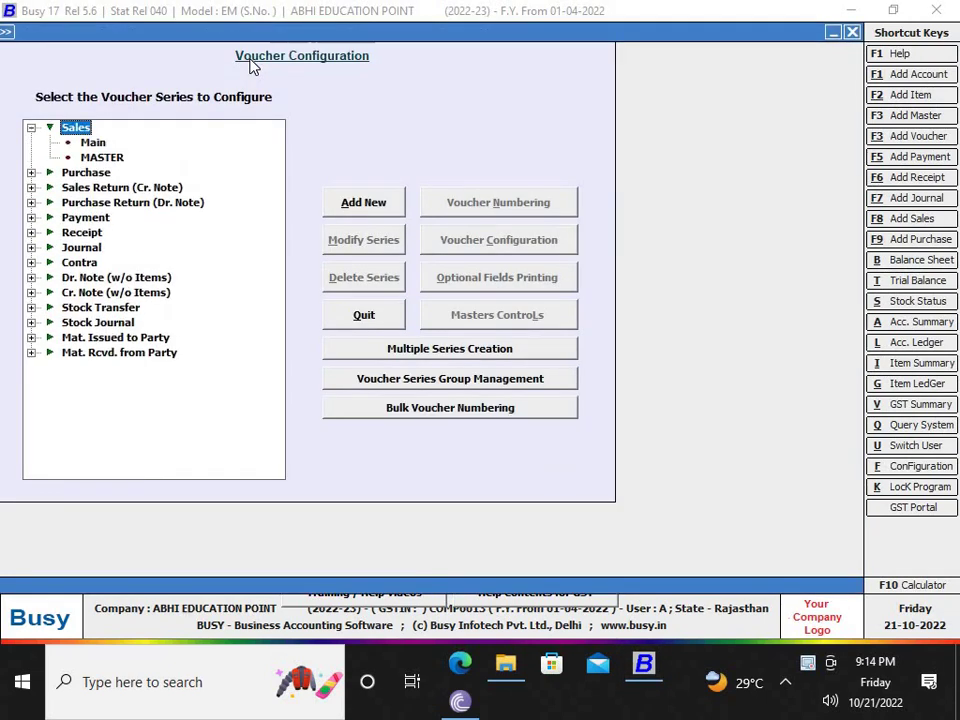
pyautogui.press('Down')
pyautogui.press('Down')
pyautogui.press('Up')
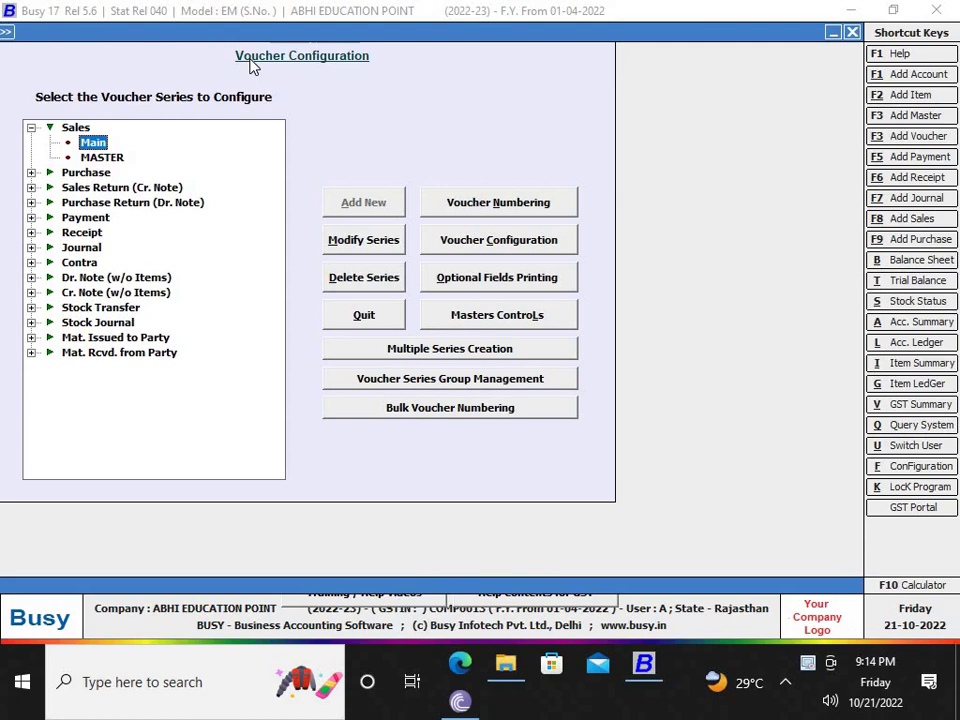
pyautogui.press('Up')
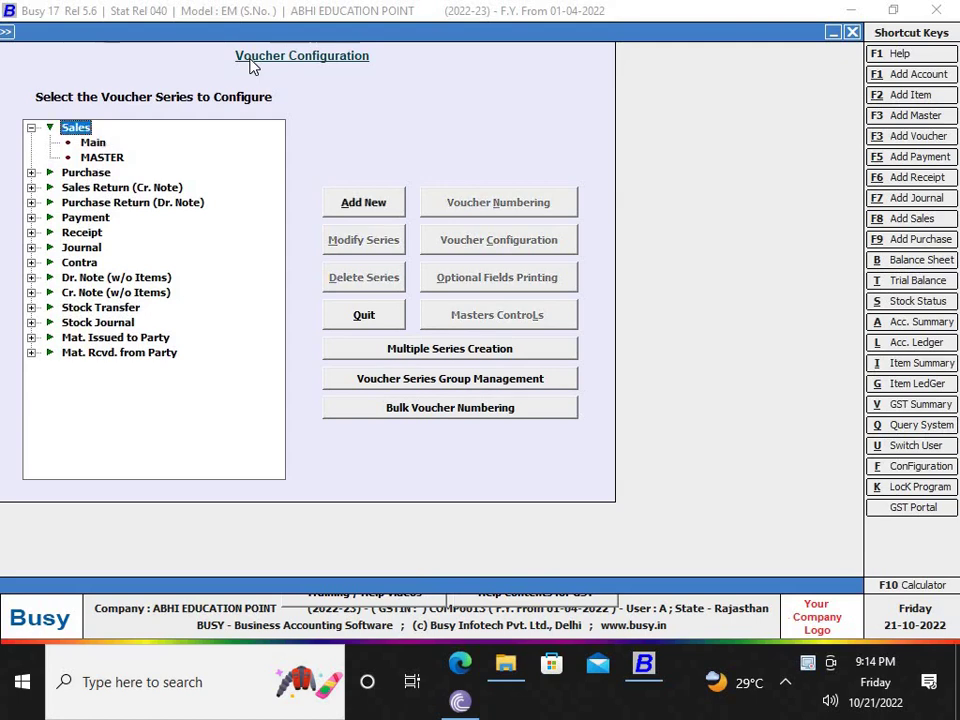
# Add a new Sales voucher series named POS, save it, and leave the voucher series list
pyautogui.click(363, 204)
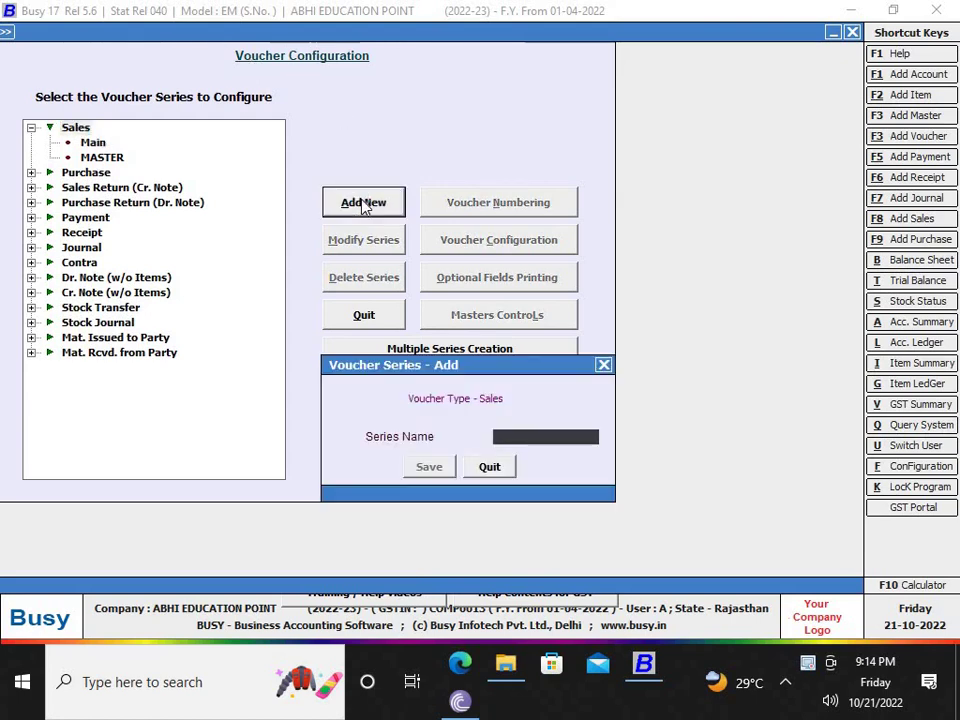
pyautogui.write('POS')
pyautogui.press('Return')
pyautogui.press('Return')
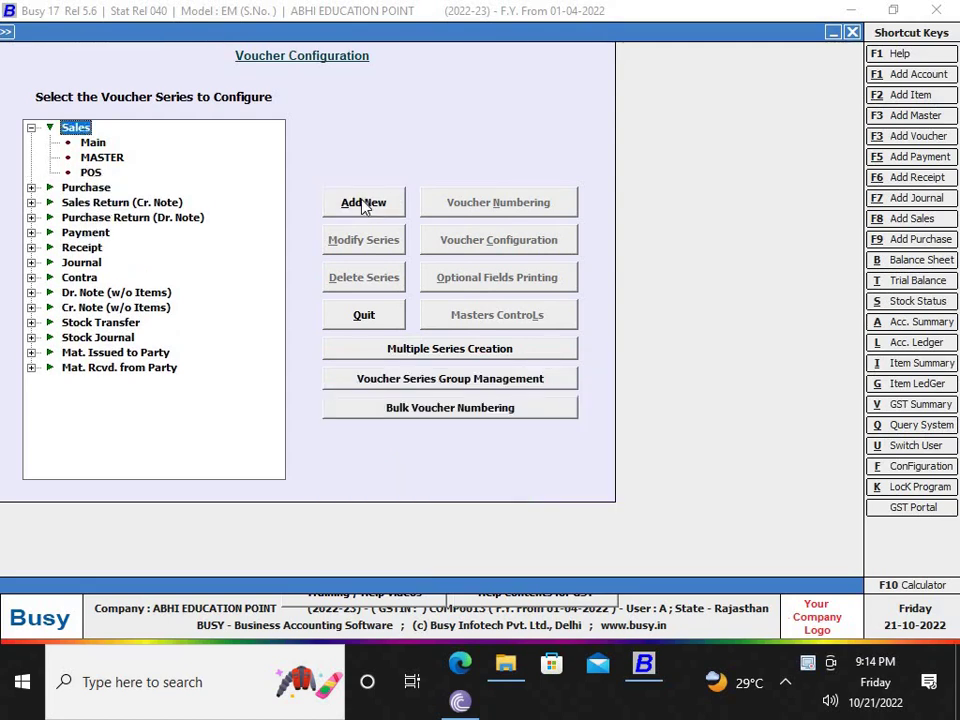
pyautogui.press('Escape')
pyautogui.press('Escape')
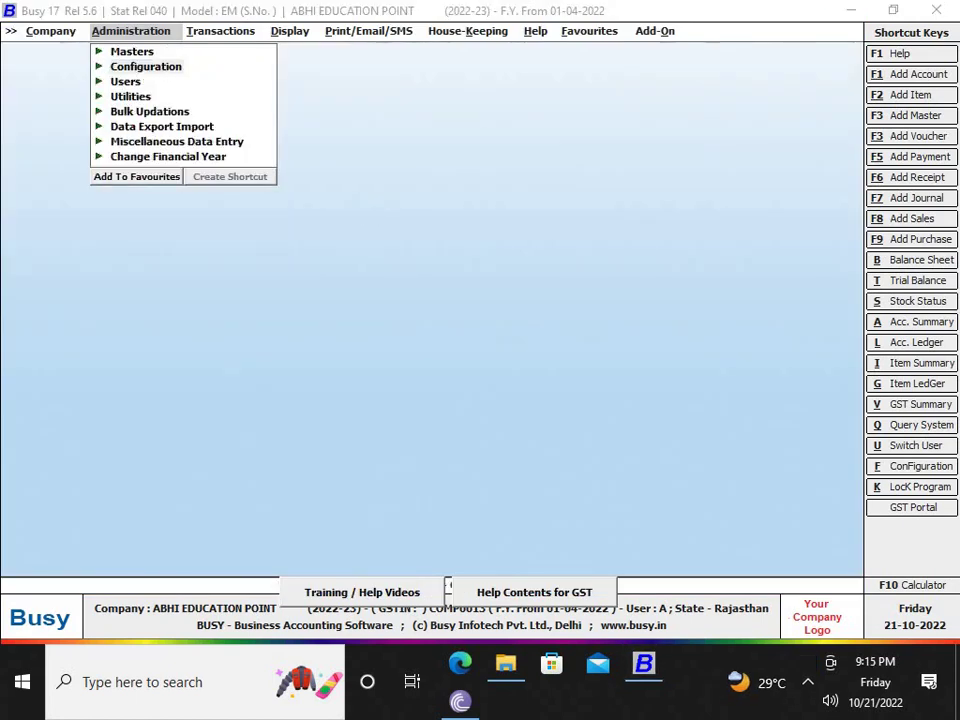
# Open the voucher configuration of the POS series under the Sales voucher type
pyautogui.click(163, 70)
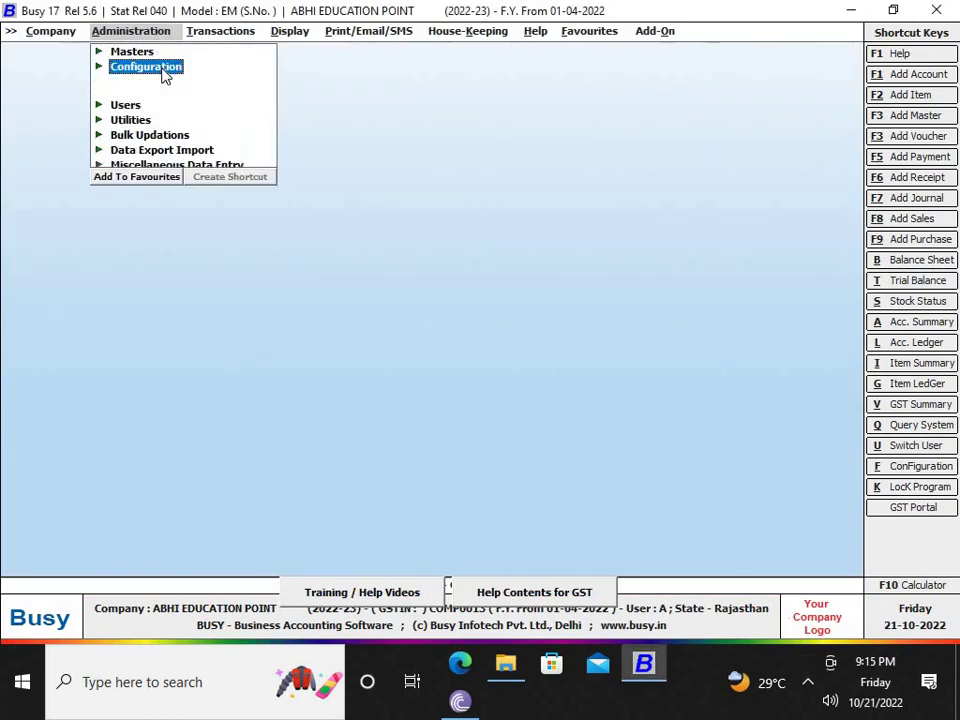
pyautogui.press('Down')
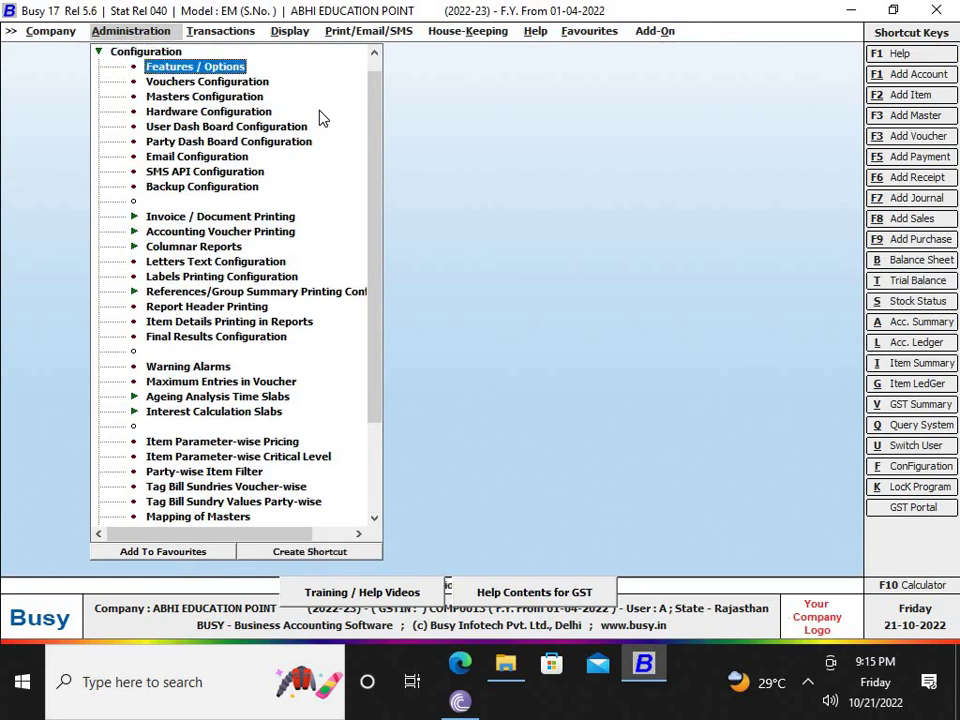
pyautogui.press('Down')
pyautogui.press('Return')
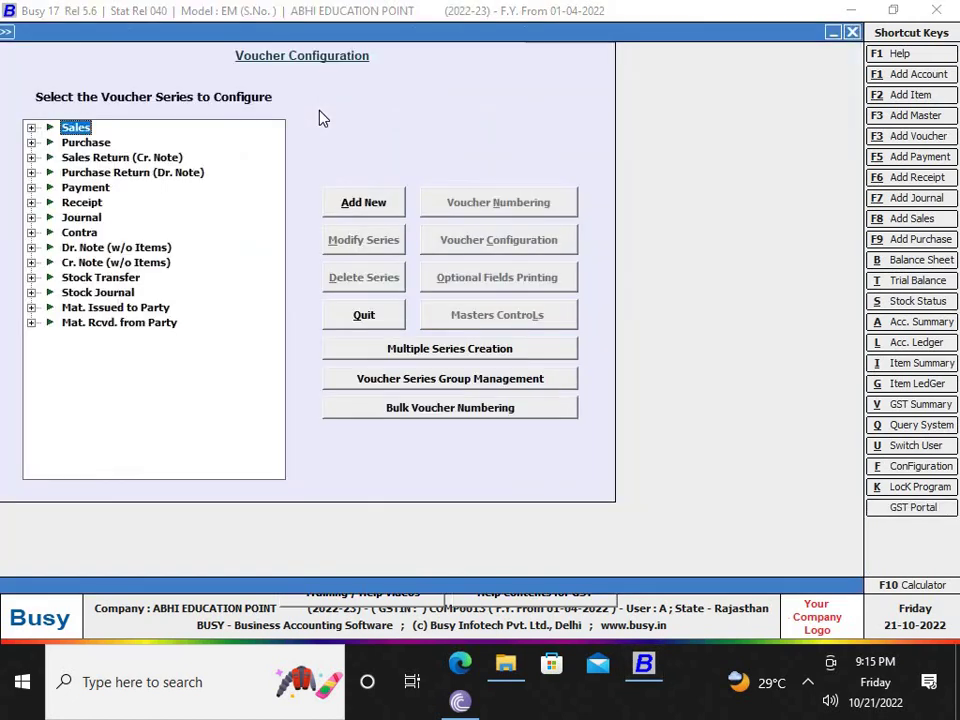
pyautogui.press('Right')
pyautogui.press('Down')
pyautogui.press('Down')
pyautogui.press('Down')
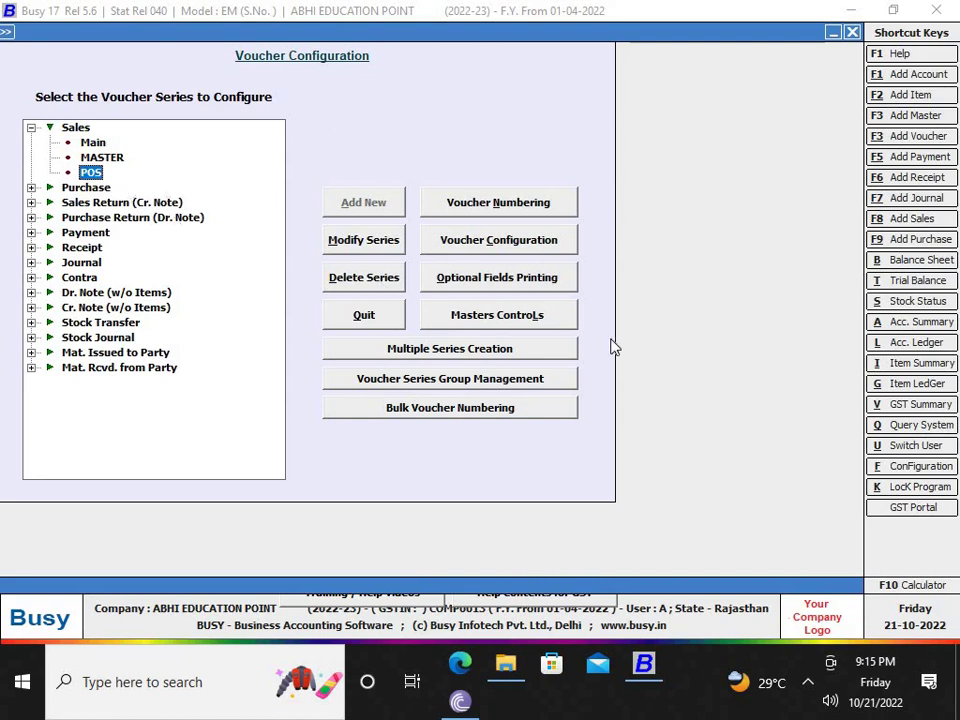
pyautogui.click(522, 240)
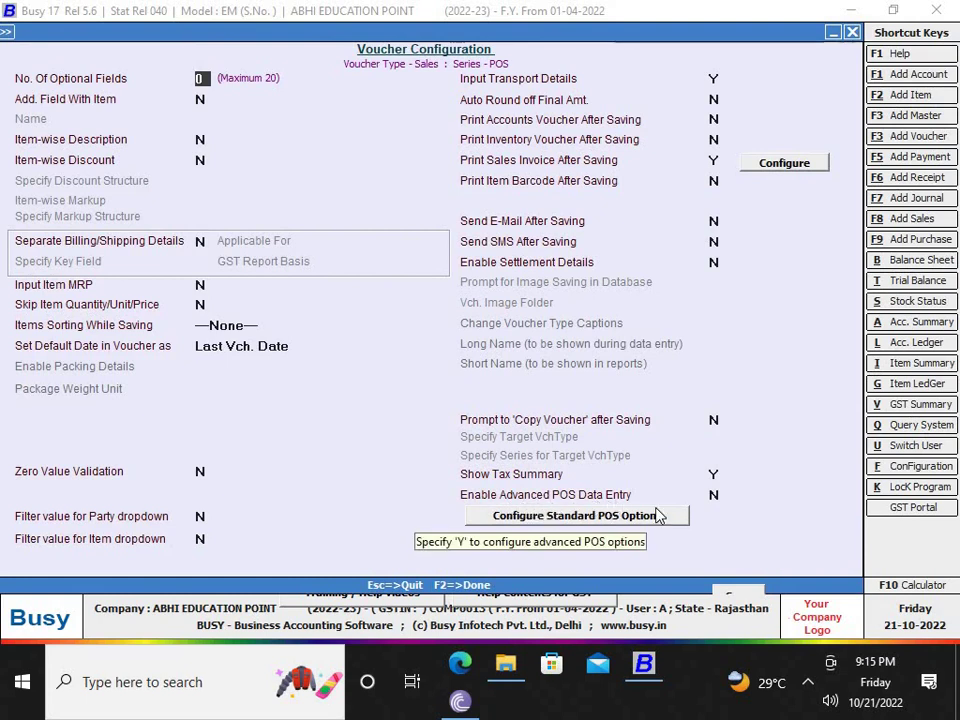
# Set Enable Advanced POS Data Entry to Y for the series and open its advanced POS options
pyautogui.click(714, 494)
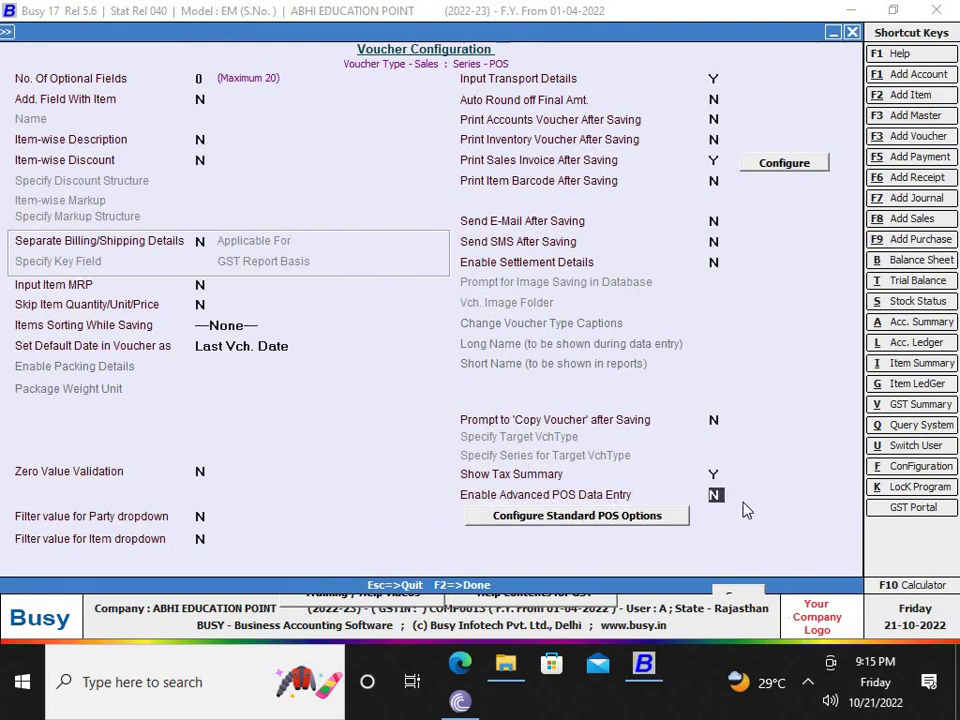
pyautogui.press('y')
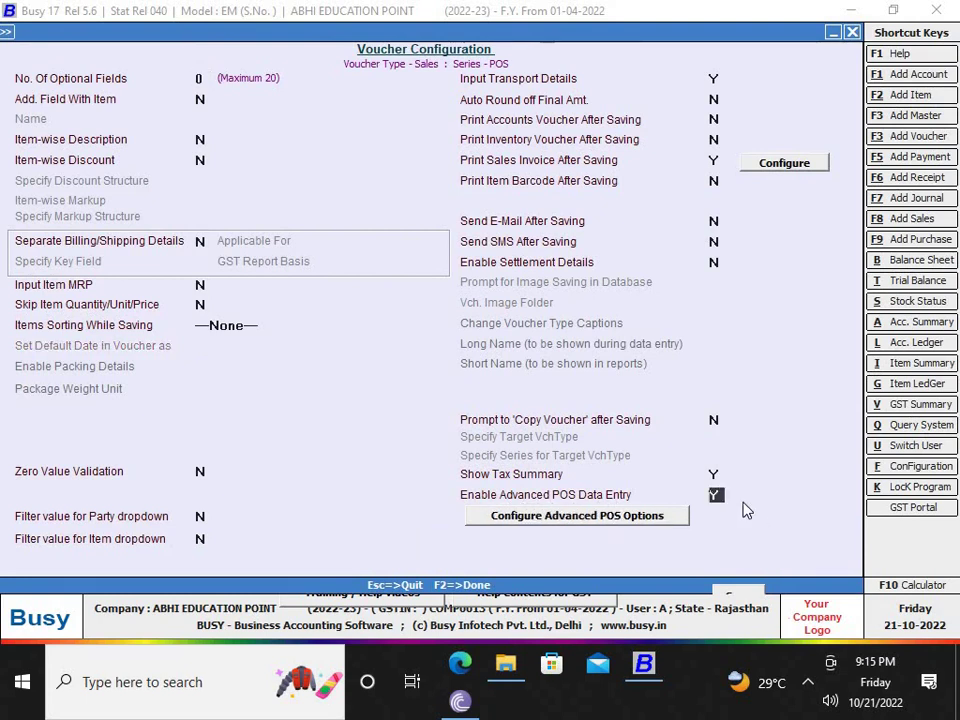
pyautogui.click(634, 526)
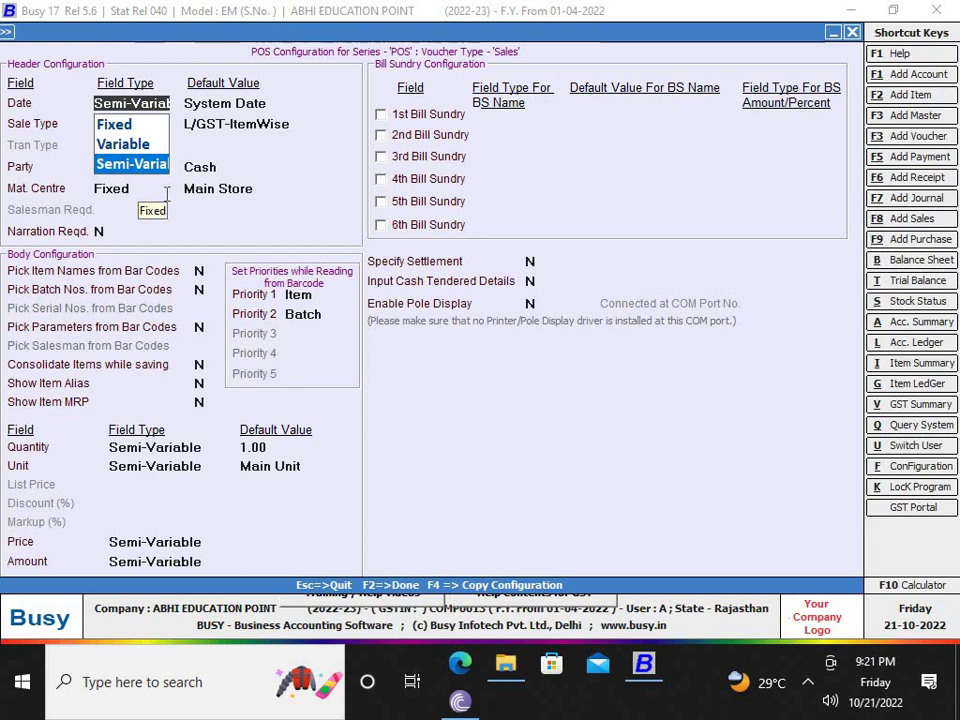
# Set the Date field type to Variable with System Date as default, accept the other header values, and save the POS options
pyautogui.click(147, 150)
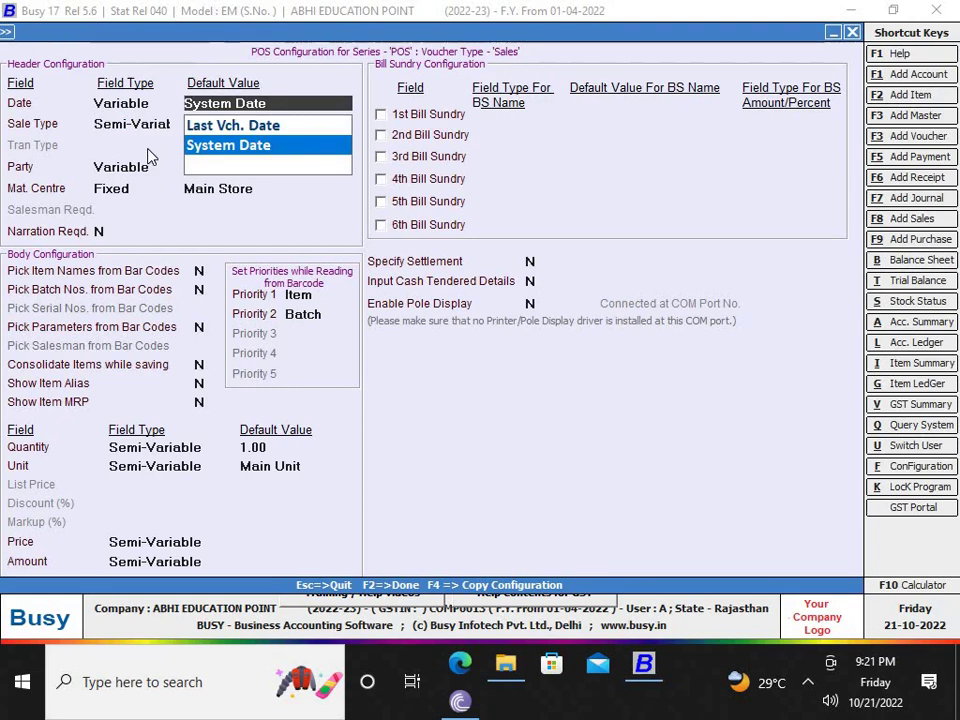
pyautogui.press('Return')
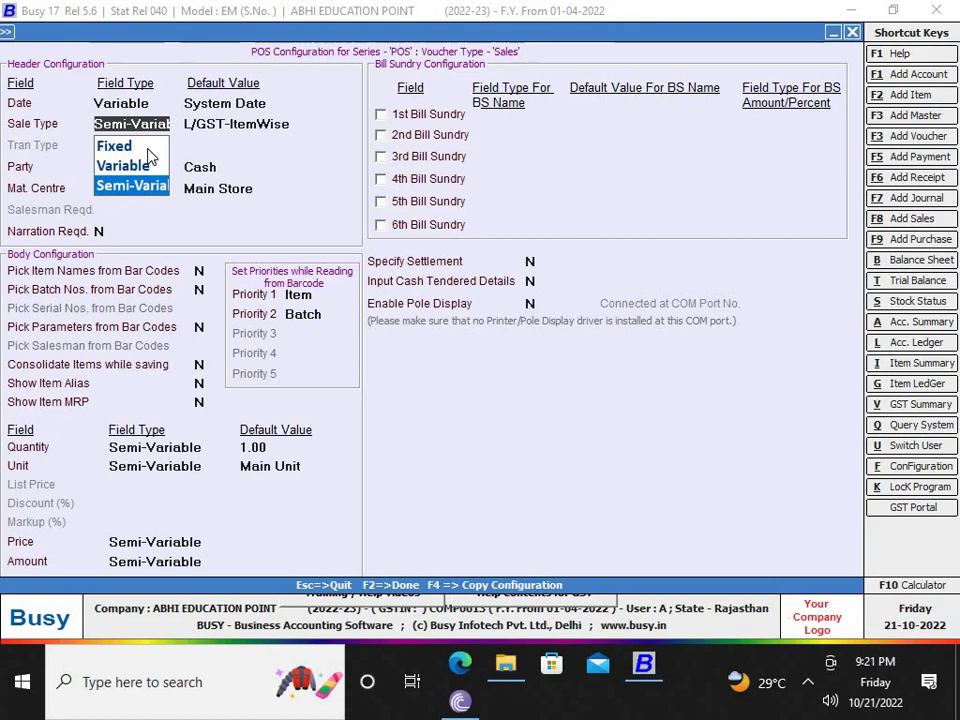
pyautogui.press('Return')
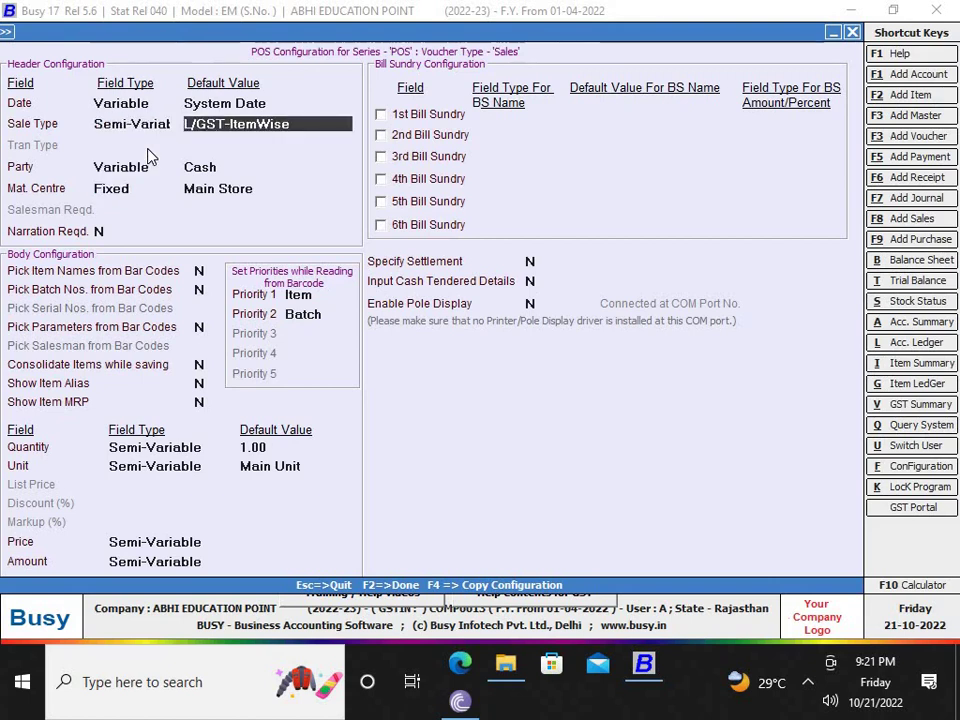
pyautogui.press('Return')
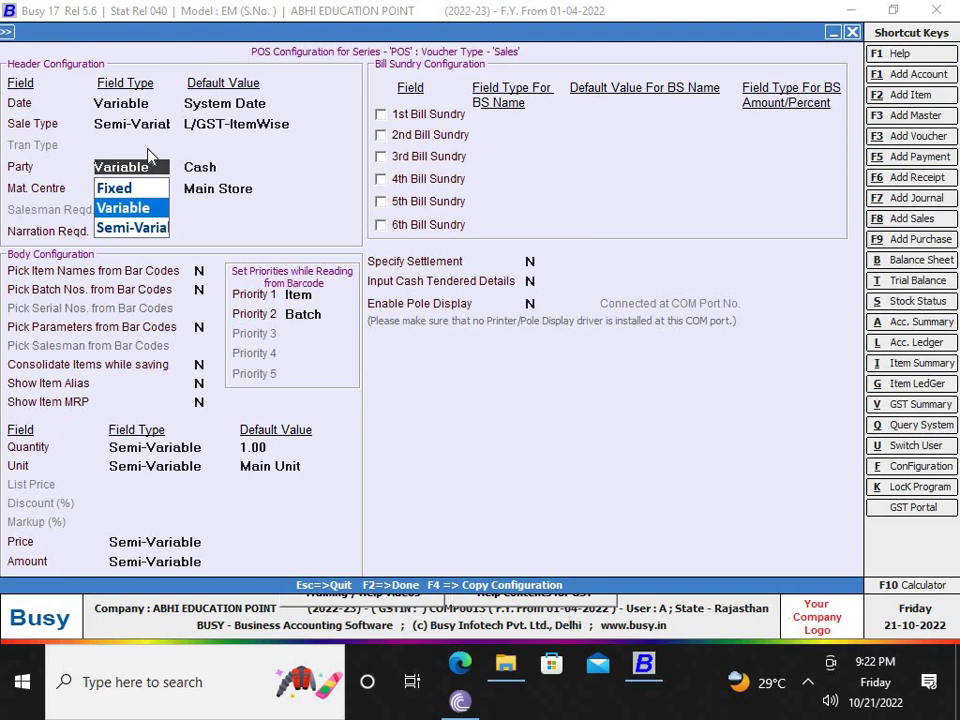
pyautogui.press('Return')
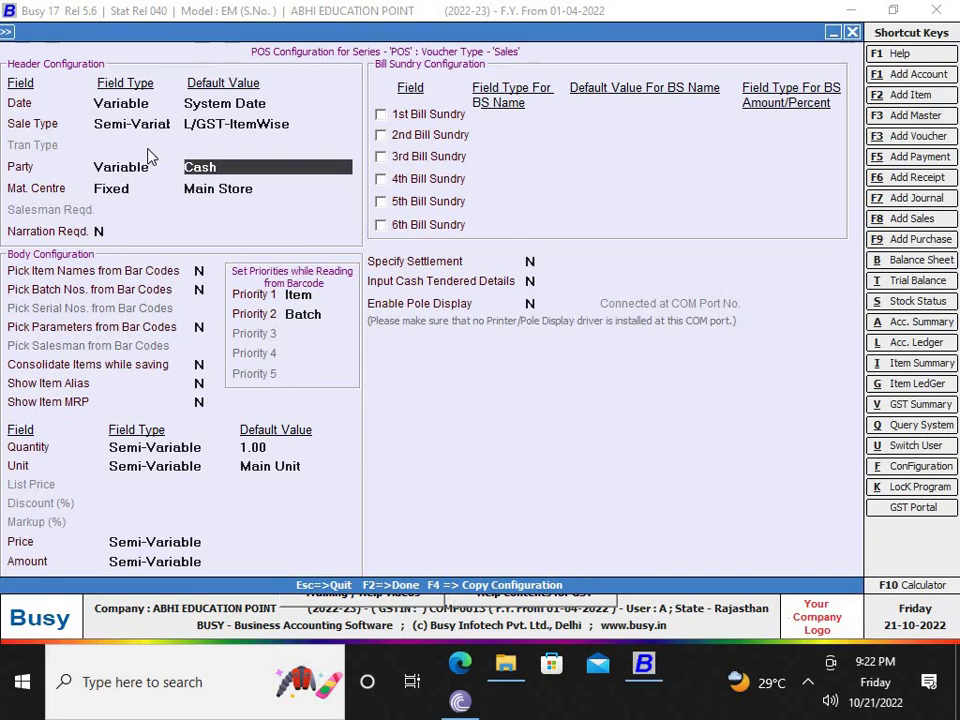
pyautogui.press('Return')
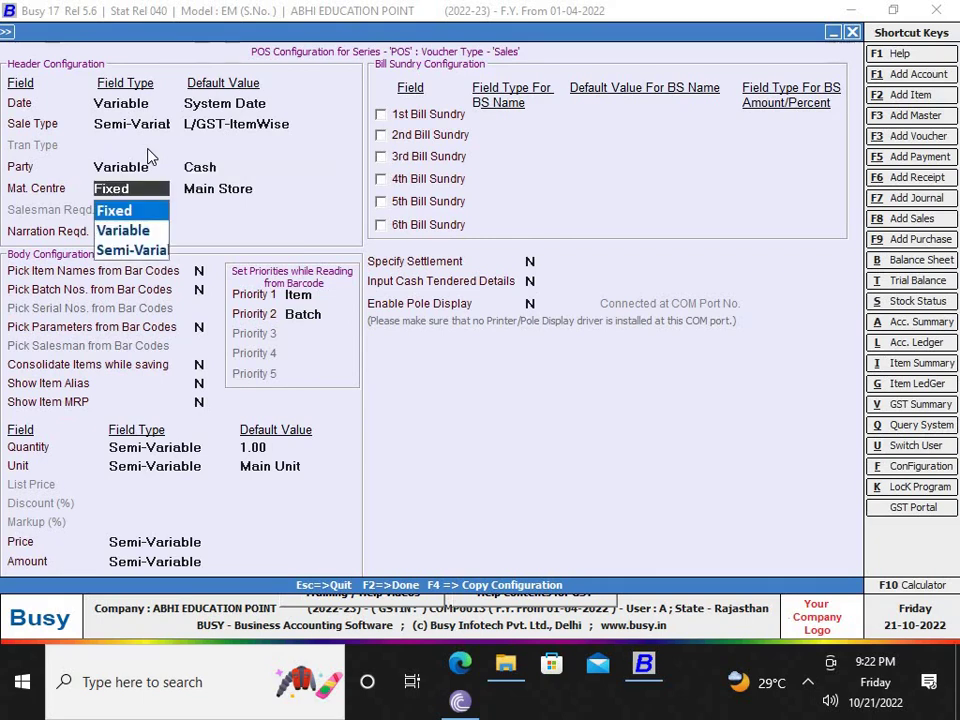
pyautogui.press('Return')
pyautogui.press('Return')
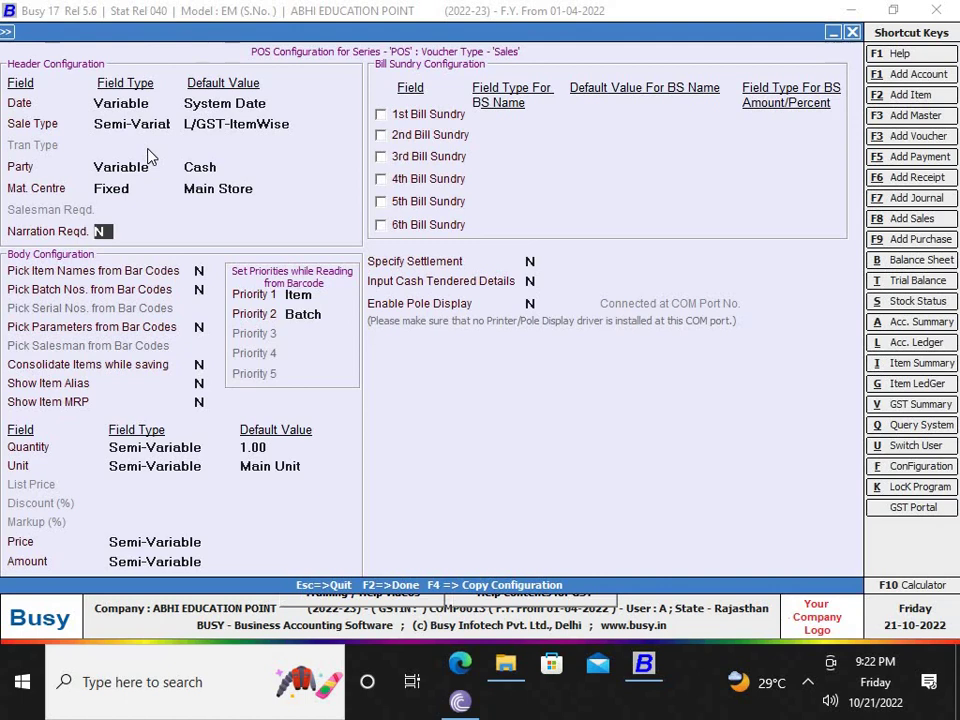
pyautogui.press('F2')
pyautogui.press('Return')
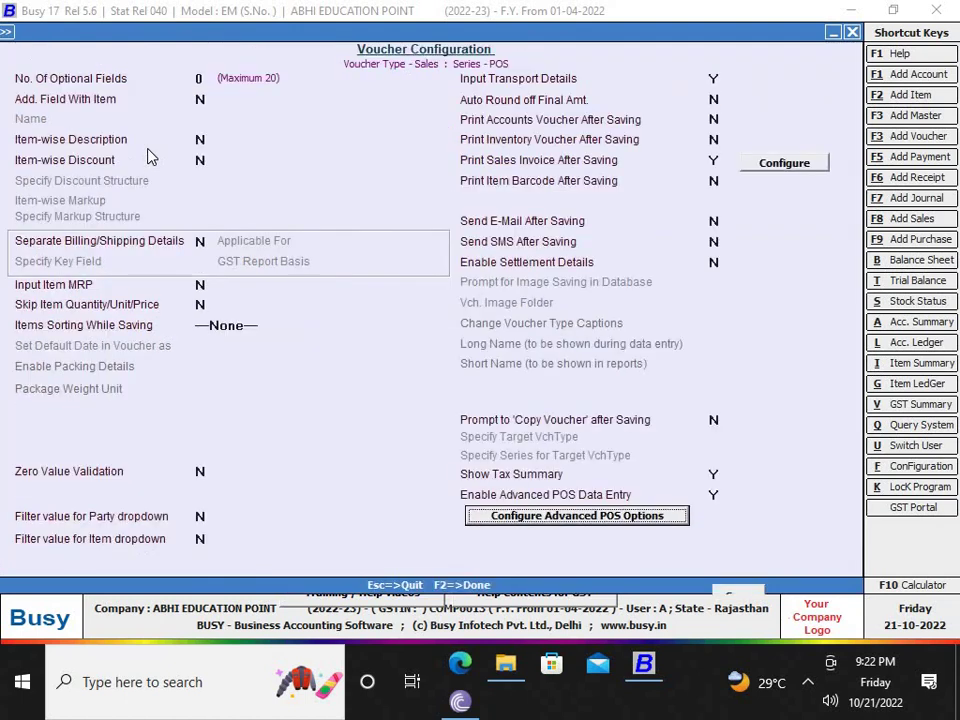
# Save the voucher configuration of the POS sales series and exit the voucher series list
pyautogui.press('F2')
pyautogui.press('Return')
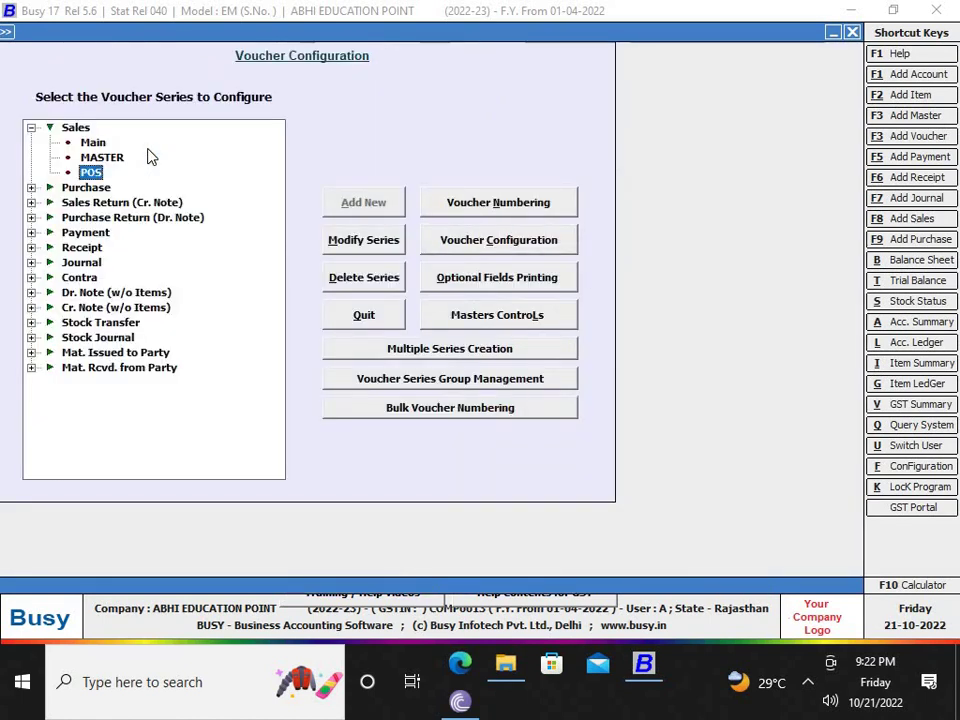
pyautogui.click(560, 510)
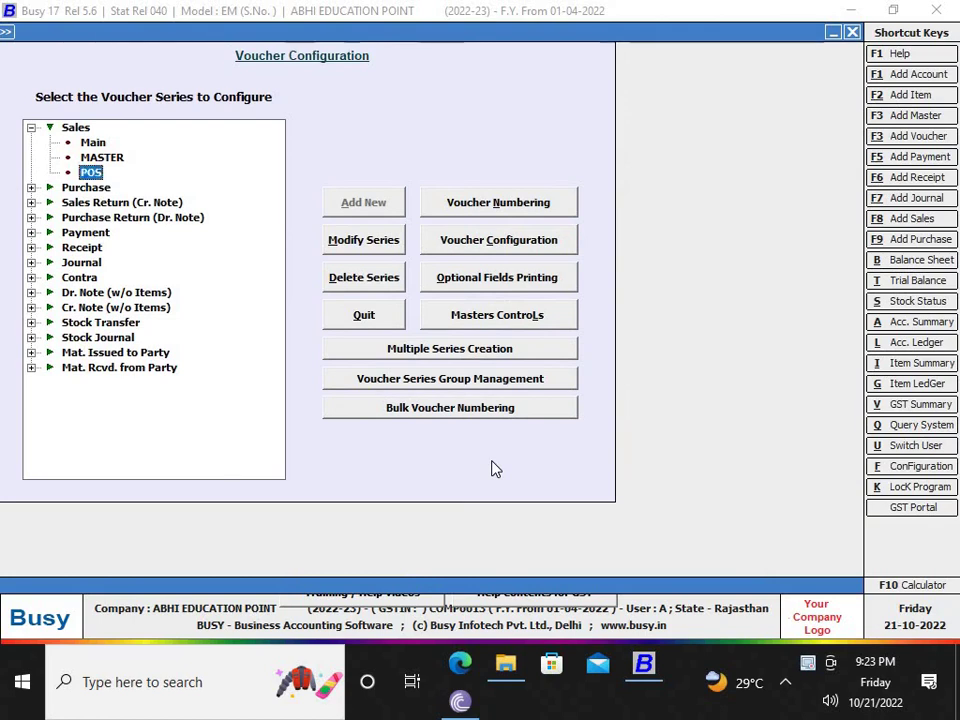
pyautogui.press('Escape')
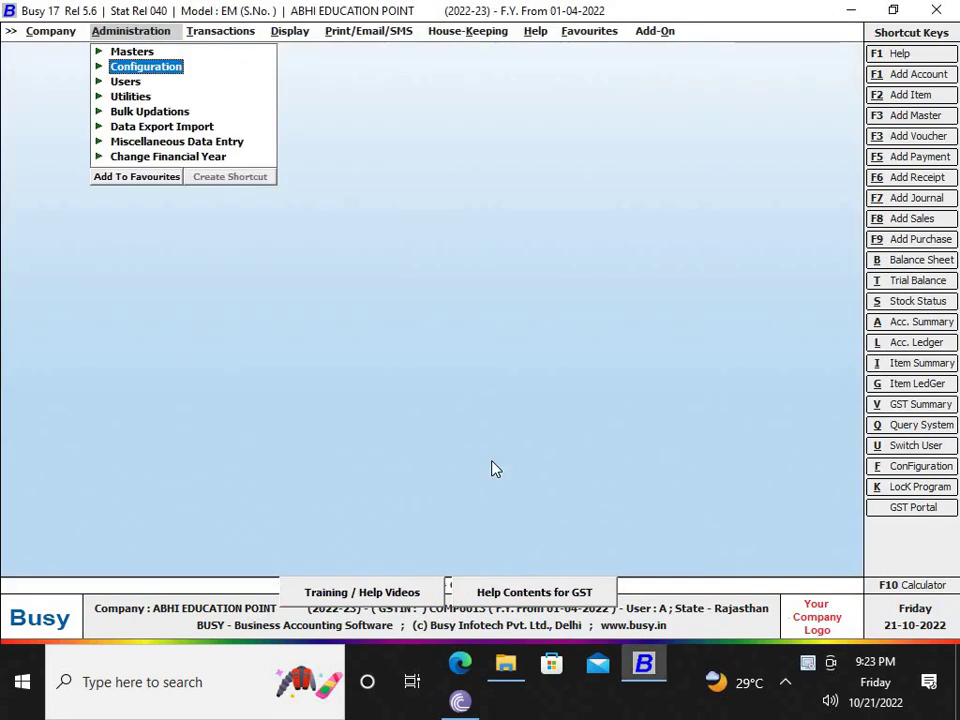
# Open a new sales voucher in POS data entry mode, inspect its header fields and item grid, and quit it unsaved
pyautogui.press('F8')
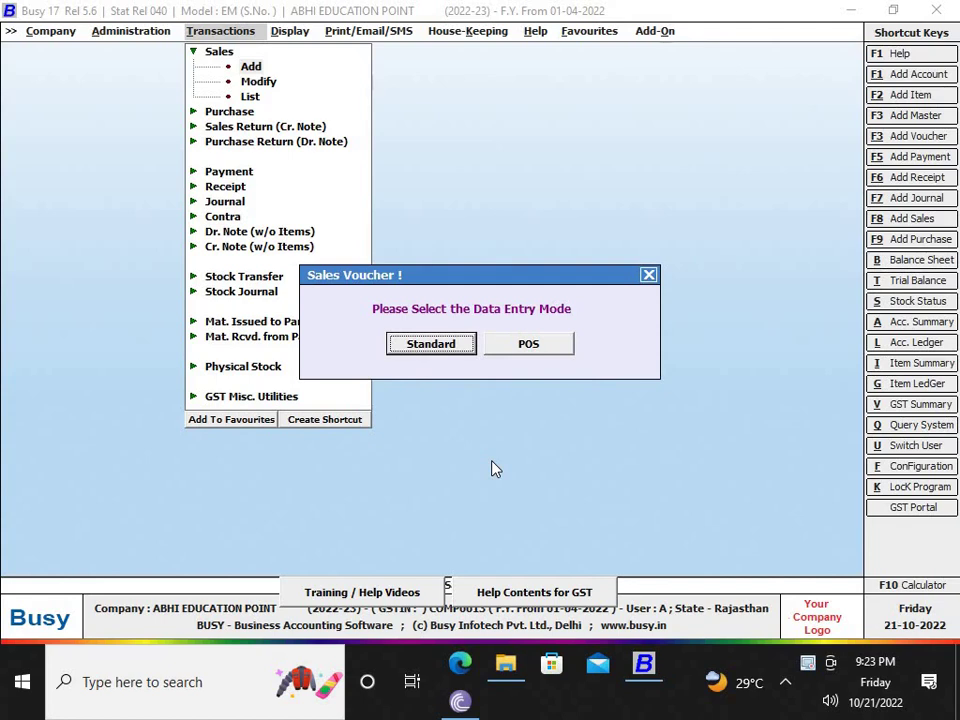
pyautogui.press('Tab')
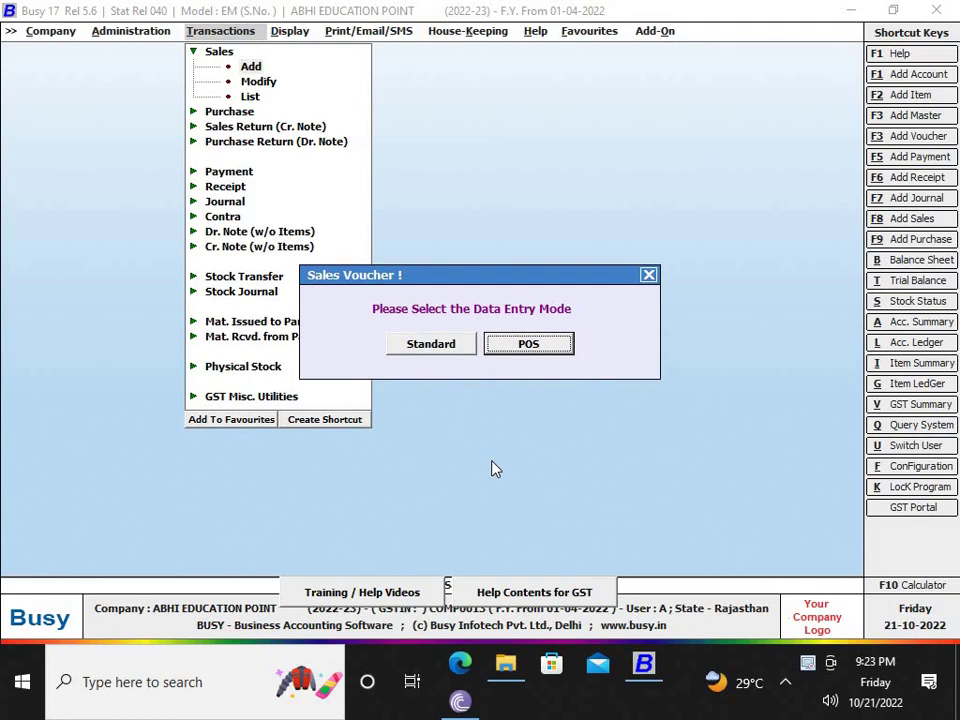
pyautogui.press('Escape')
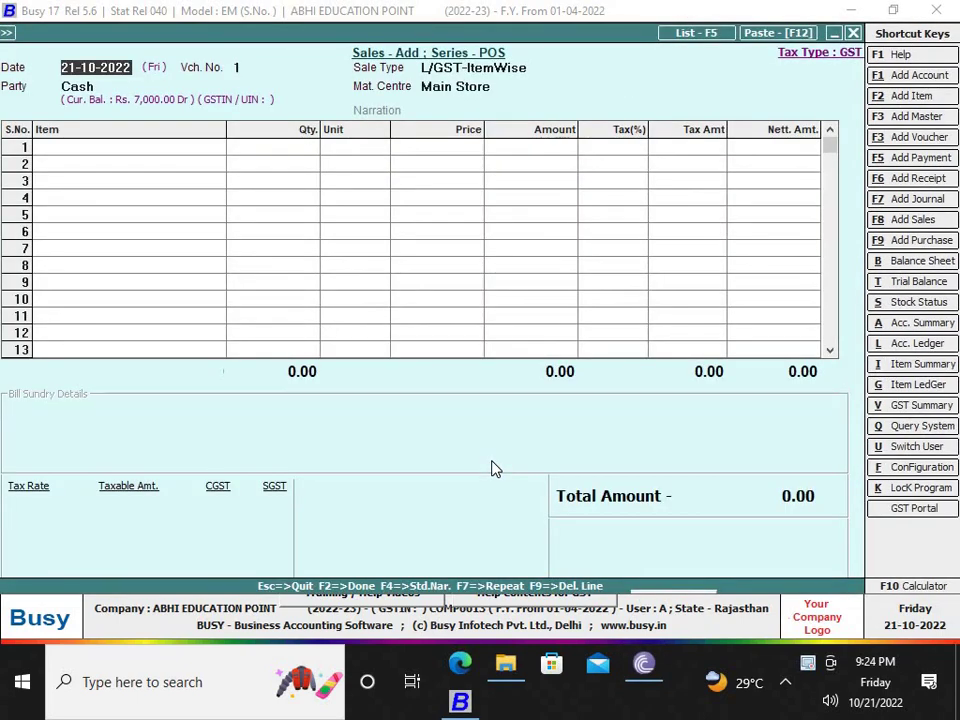
pyautogui.press('Return')
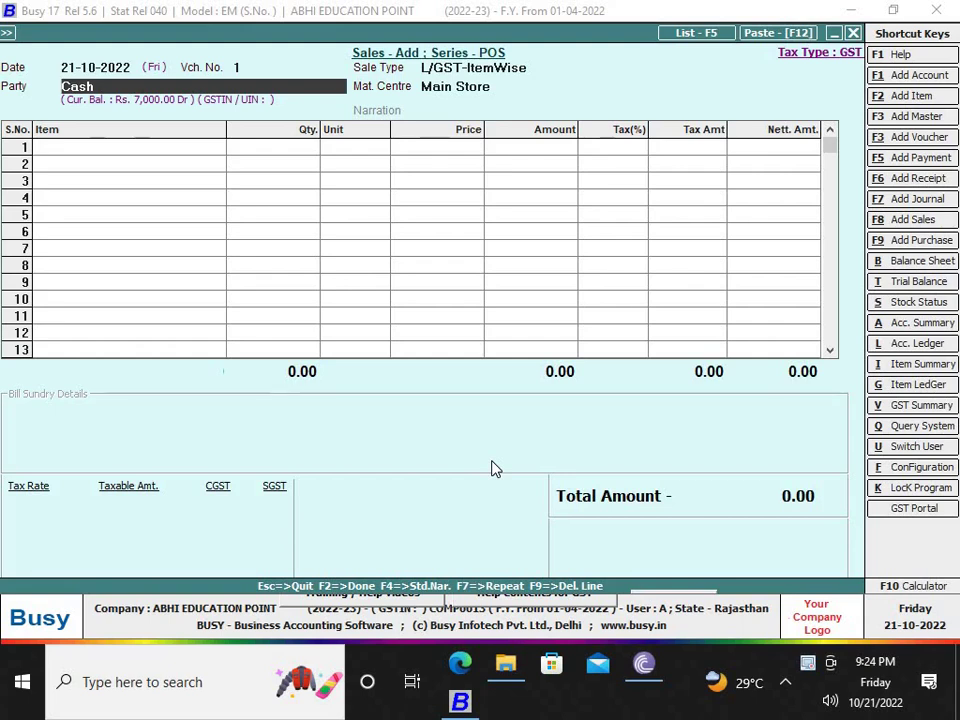
pyautogui.click(500, 67)
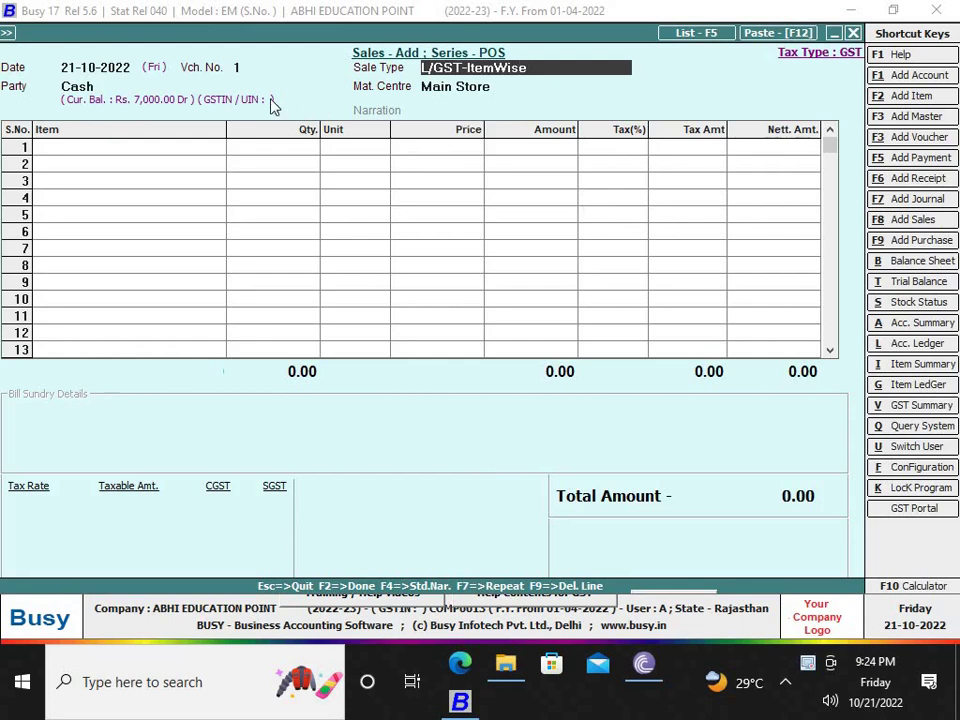
pyautogui.click(200, 86)
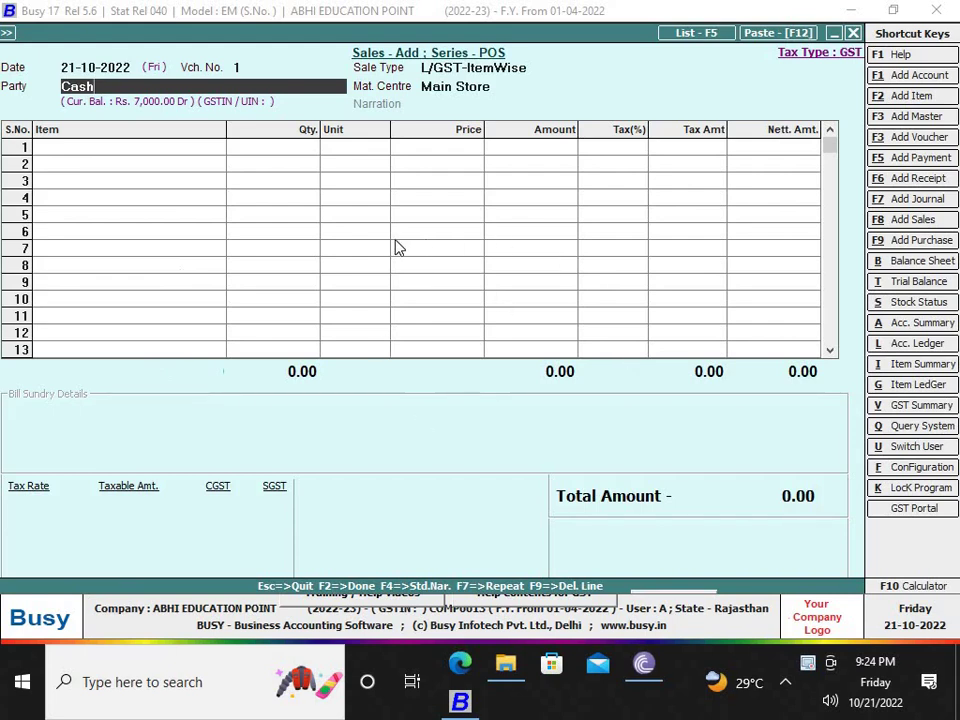
pyautogui.click(170, 149)
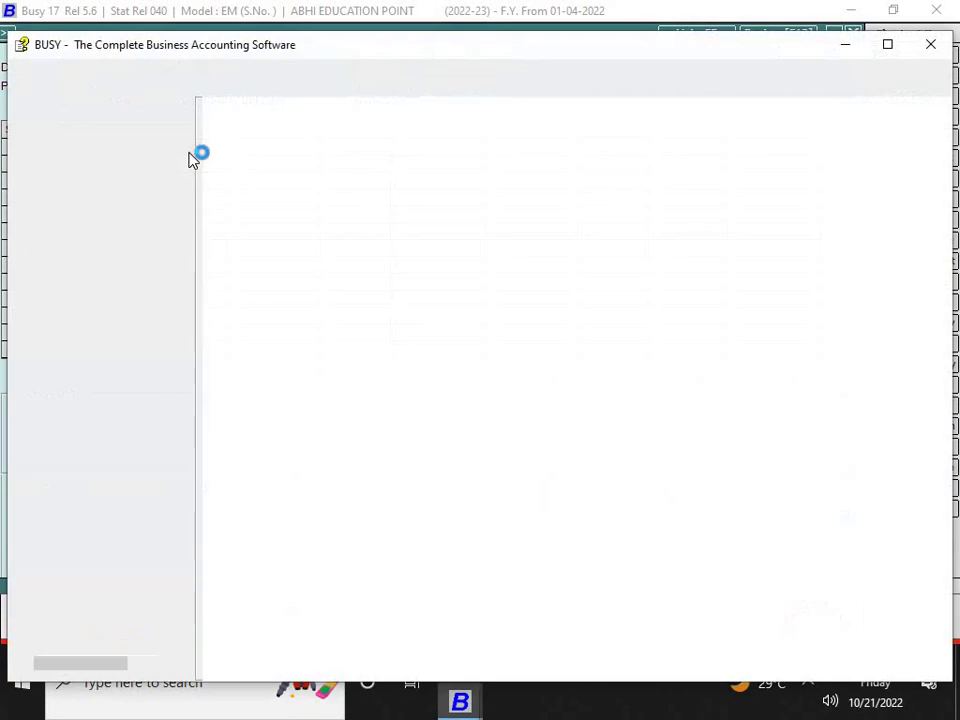
pyautogui.click(932, 45)
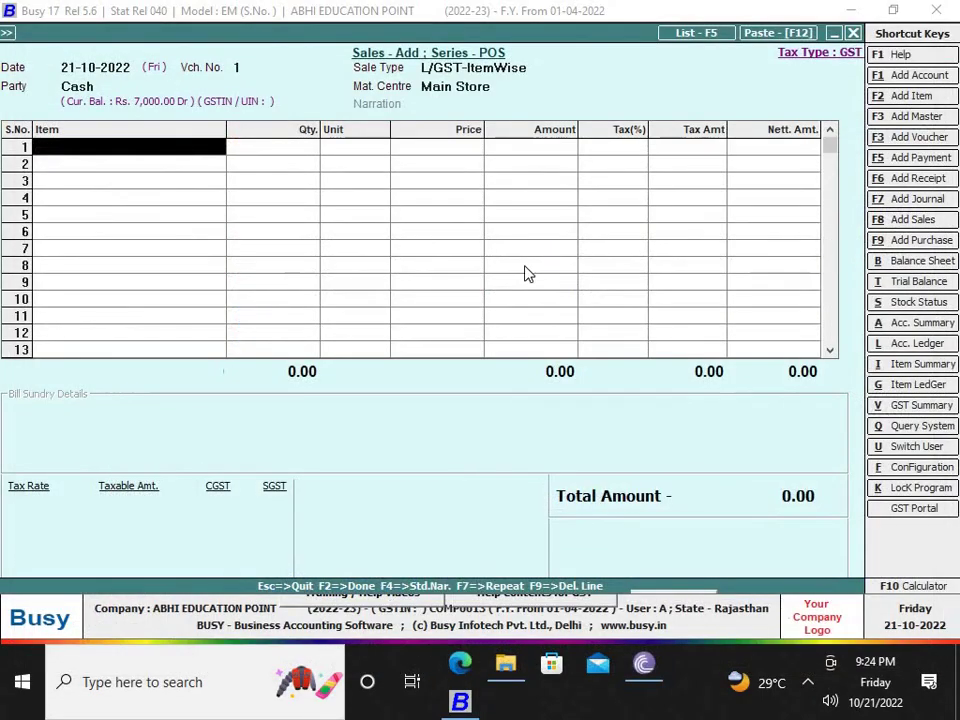
pyautogui.press('Escape')
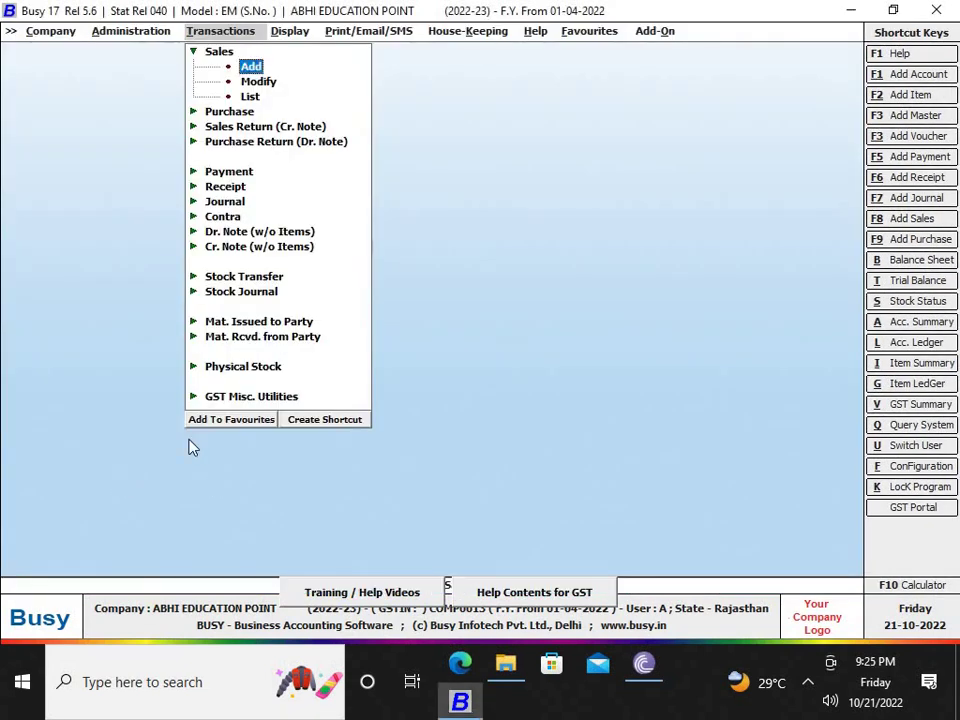
# Open the voucher configuration screen that lists the voucher series by voucher type
pyautogui.press('Left')
pyautogui.press('Return')
pyautogui.press('Return')
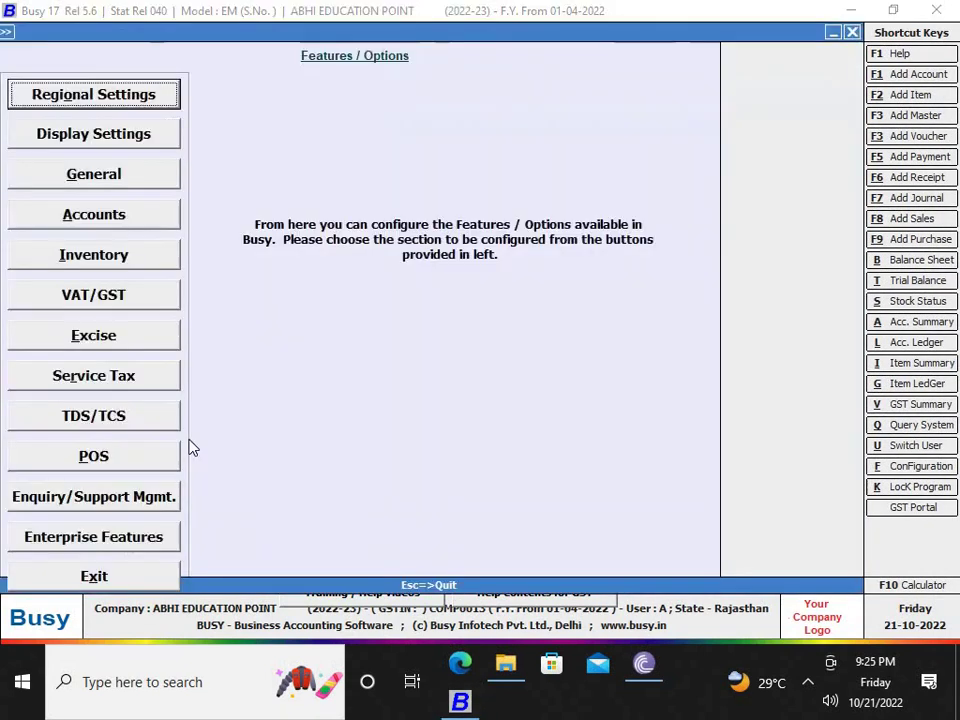
pyautogui.press('Escape')
pyautogui.press('Down')
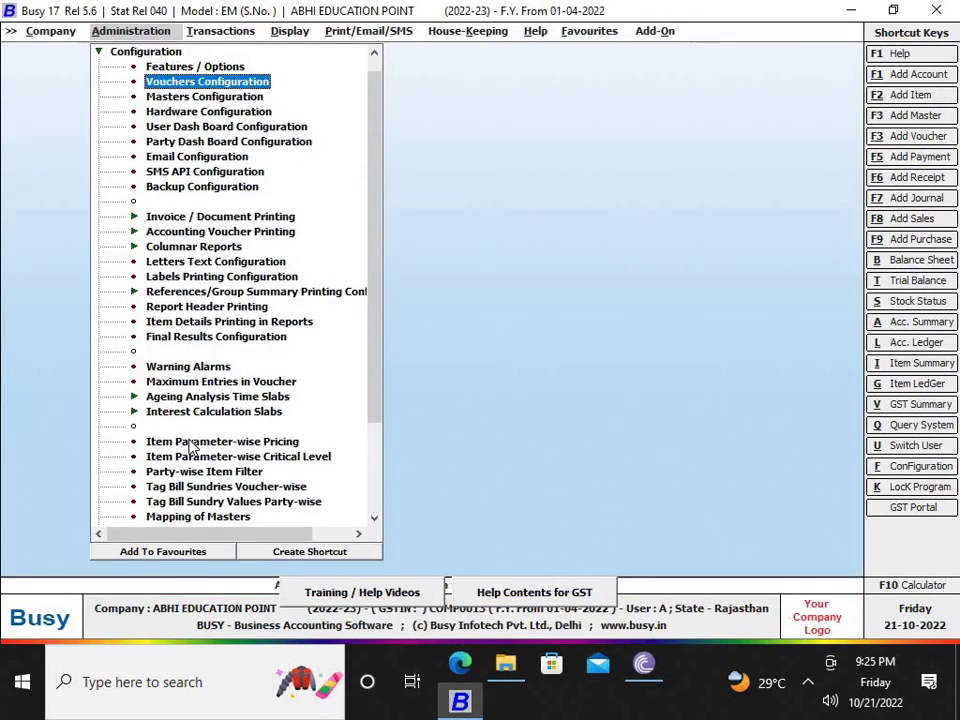
pyautogui.press('Return')
# Open the advanced POS options in the voucher configuration of the POS series under Sales
pyautogui.press('Right')
pyautogui.press('Down')
pyautogui.press('Down')
pyautogui.press('Down')
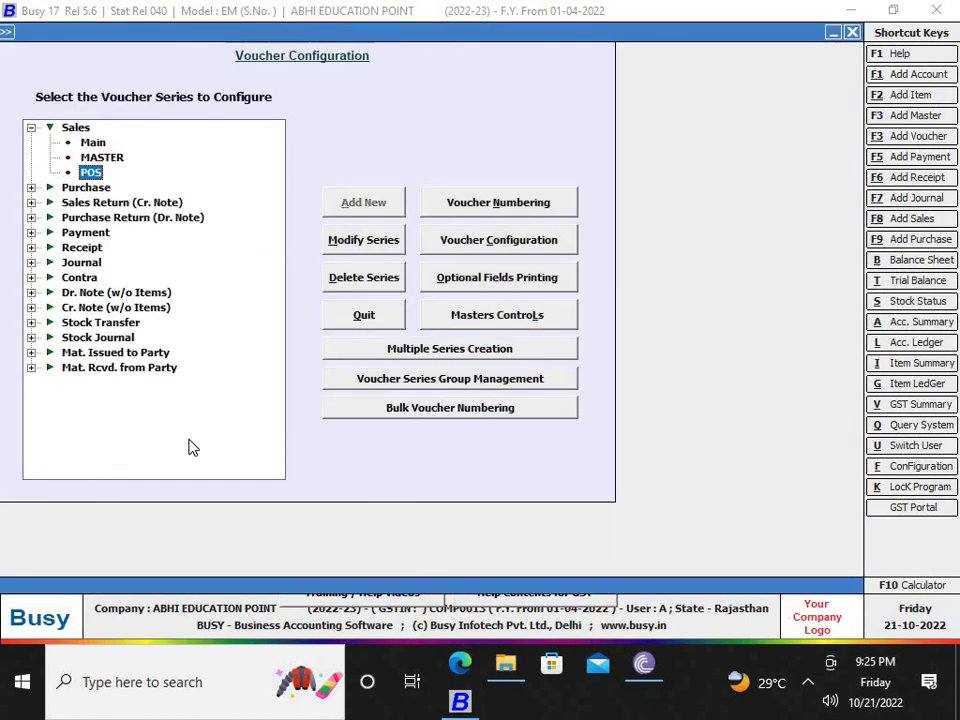
pyautogui.click(525, 252)
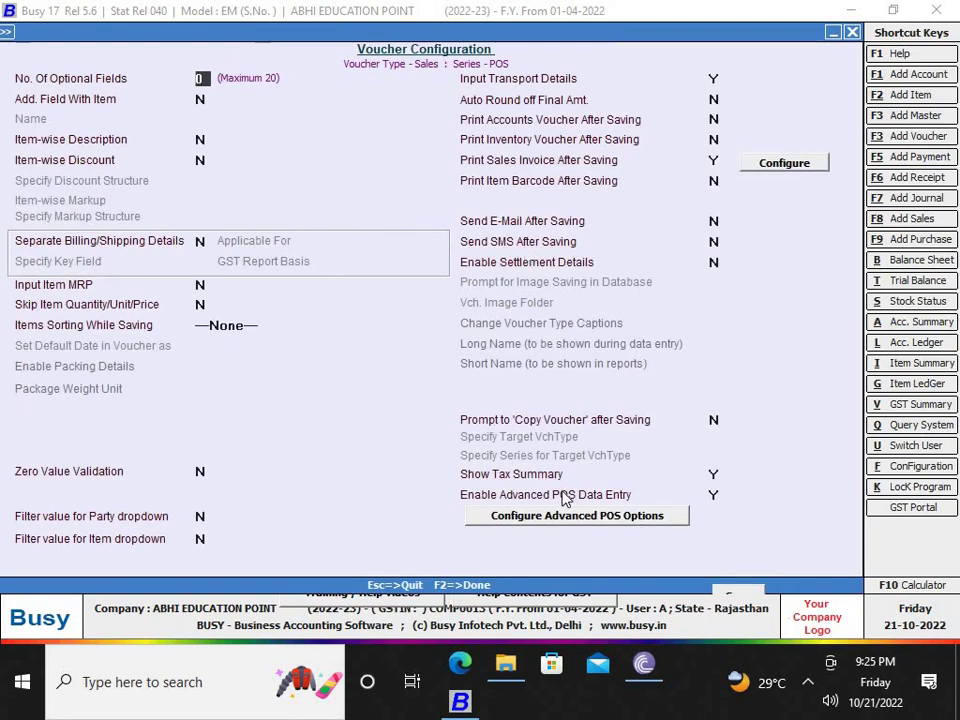
pyautogui.click(663, 517)
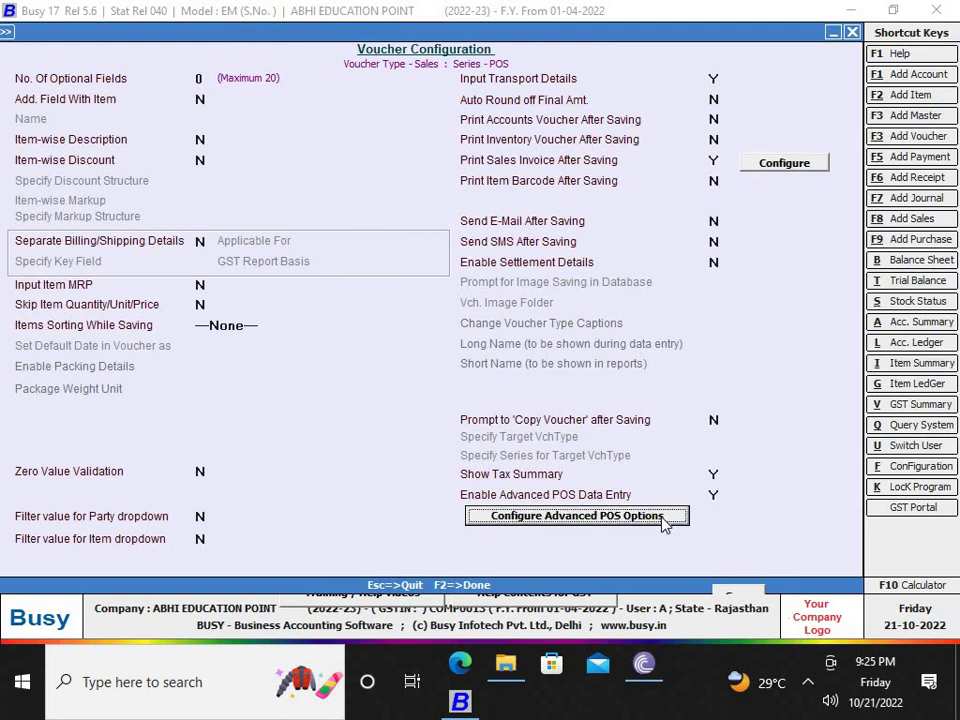
pyautogui.click(663, 520)
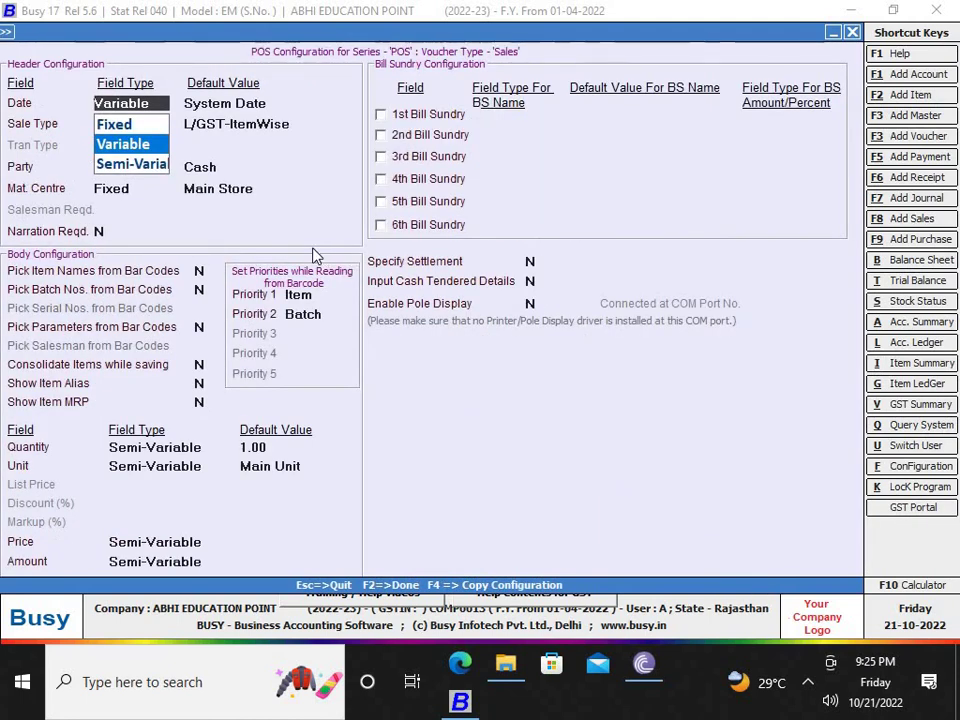
# Set the Date field type to Semi-Variable with System Date as its default value in the header configuration
pyautogui.press('Down')
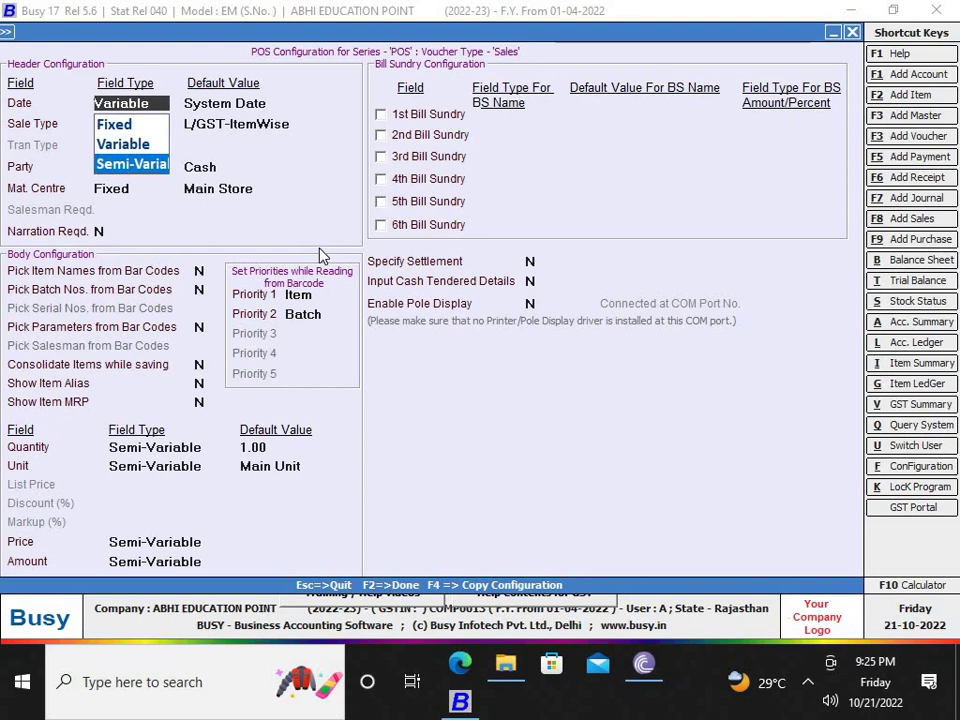
pyautogui.press('Return')
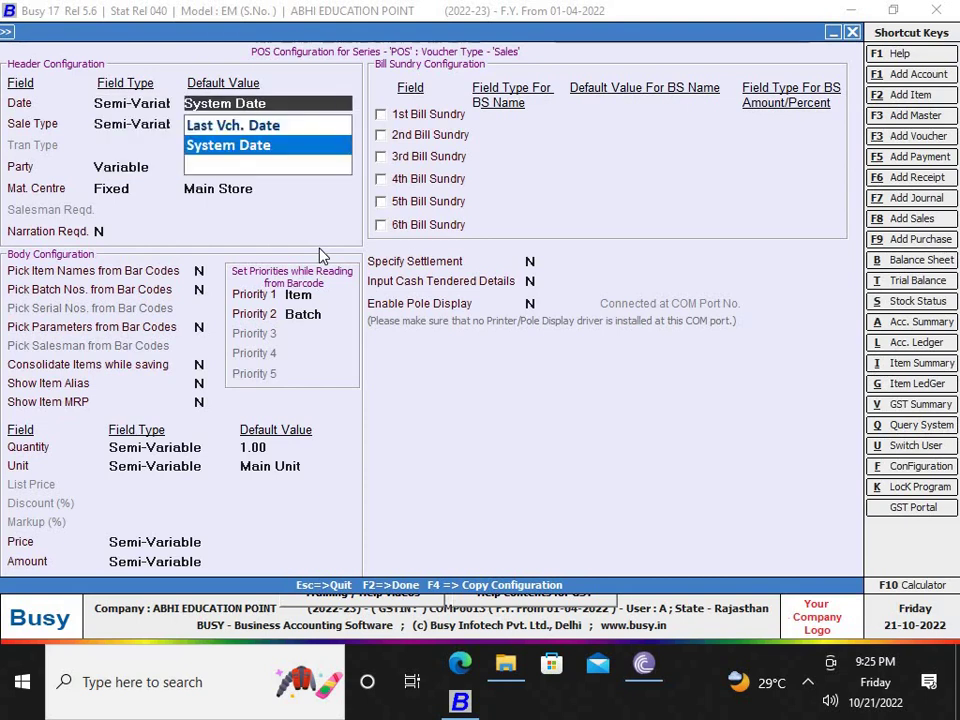
pyautogui.press('Return')
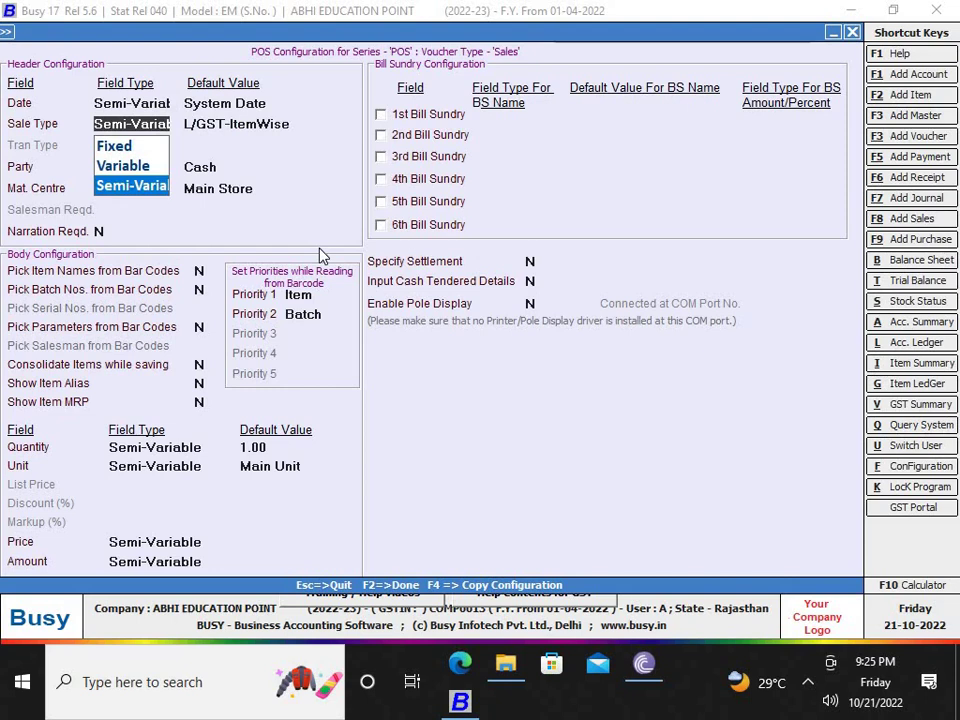
# Accept the existing Sale Type, Party, Mat. Centre and narration settings and the body options through Show Item MRP
pyautogui.press('Return')
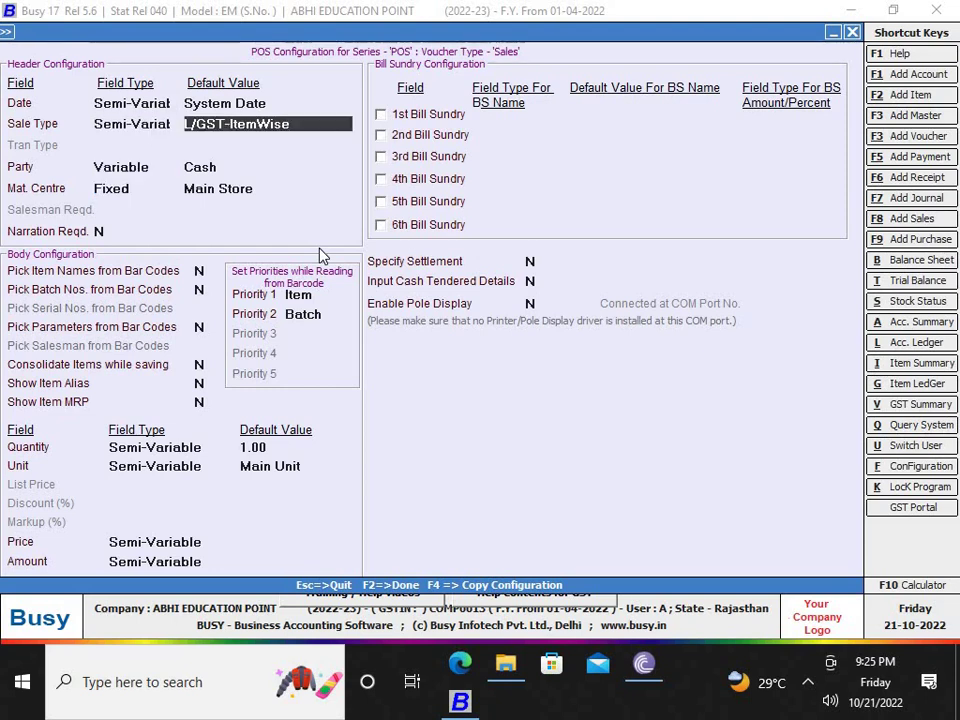
pyautogui.press('Return')
pyautogui.press('Return')
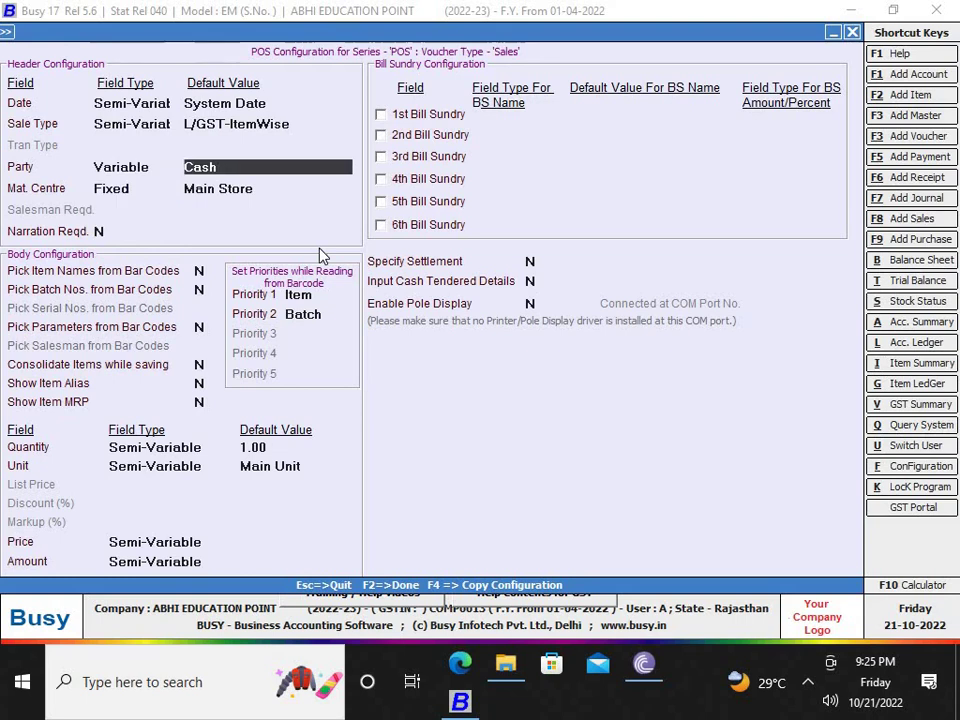
pyautogui.press('Return')
pyautogui.press('Return')
pyautogui.press('Return')
pyautogui.press('Return')
pyautogui.press('Return')
pyautogui.press('Return')
pyautogui.press('Return')
pyautogui.press('Return')
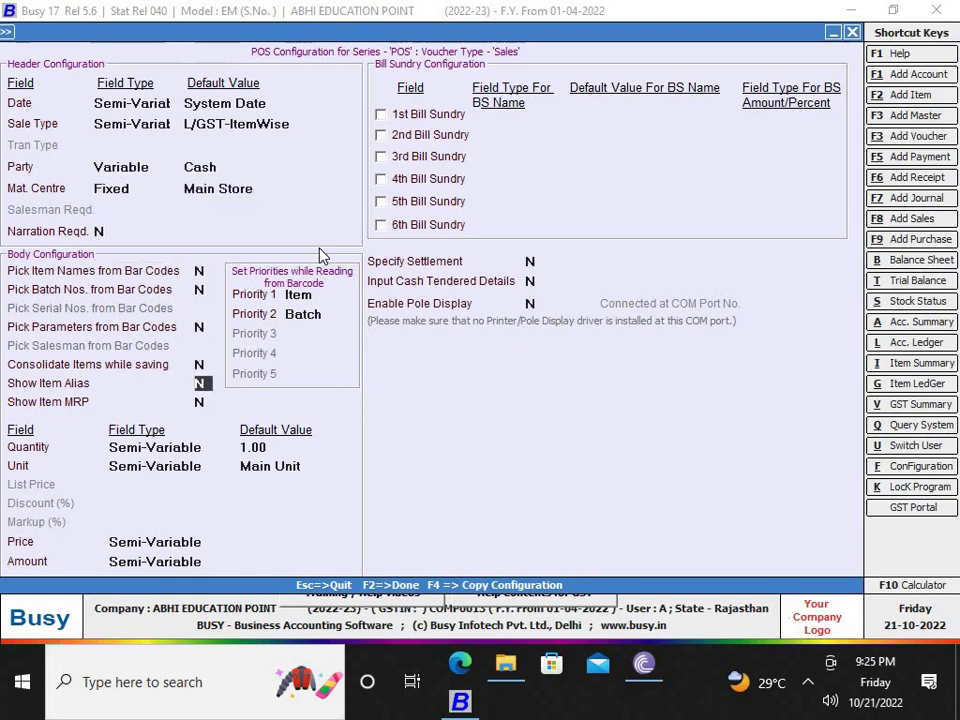
pyautogui.press('Return')
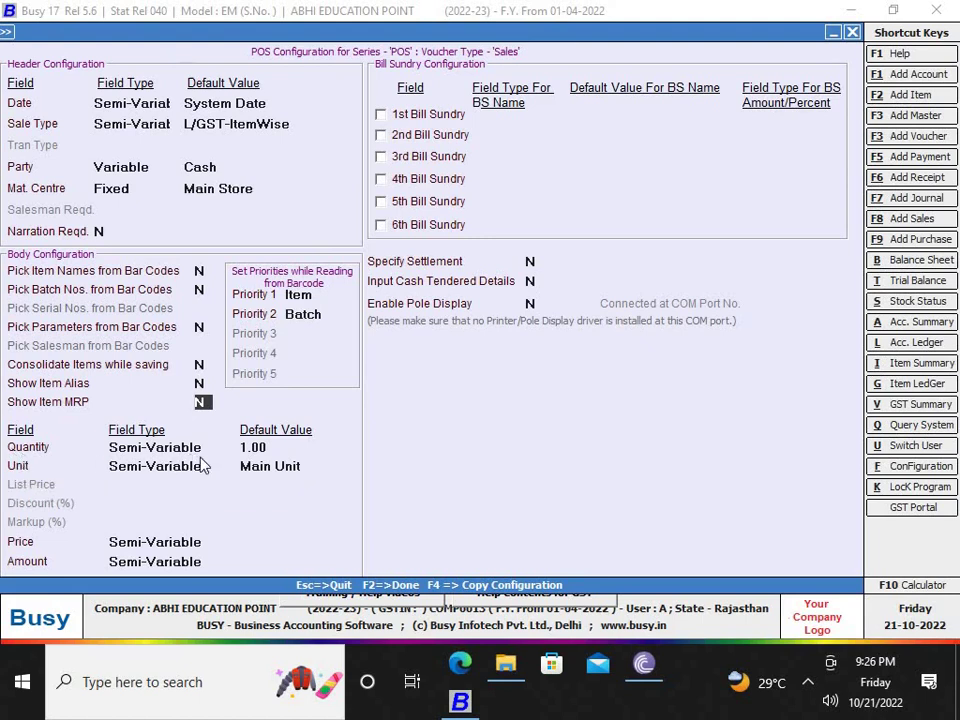
pyautogui.press('Return')
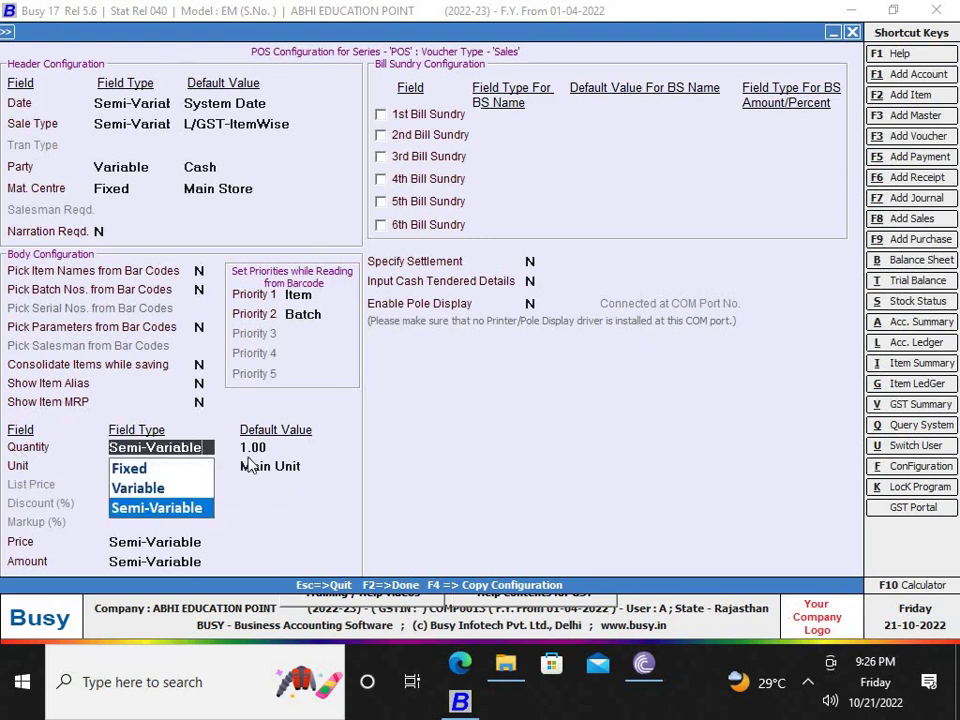
# Set the Quantity field type to Variable with default 0 and the Unit field type to Variable with Main Unit as default
pyautogui.press('Up')
pyautogui.press('Return')
pyautogui.write('0')
pyautogui.press('Return')
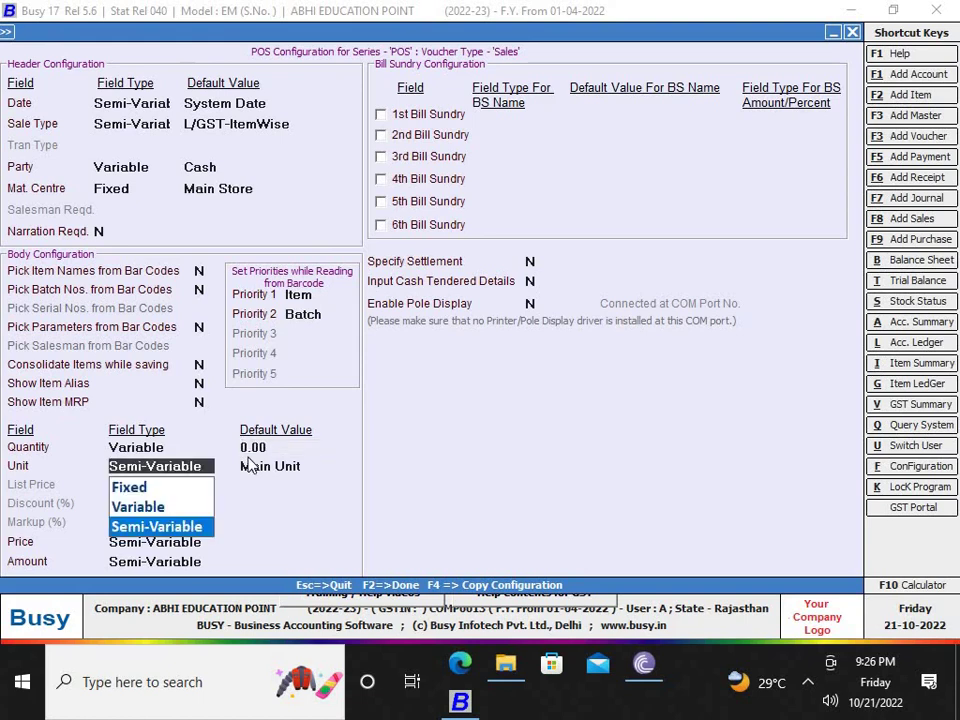
pyautogui.press('Up')
pyautogui.press('Return')
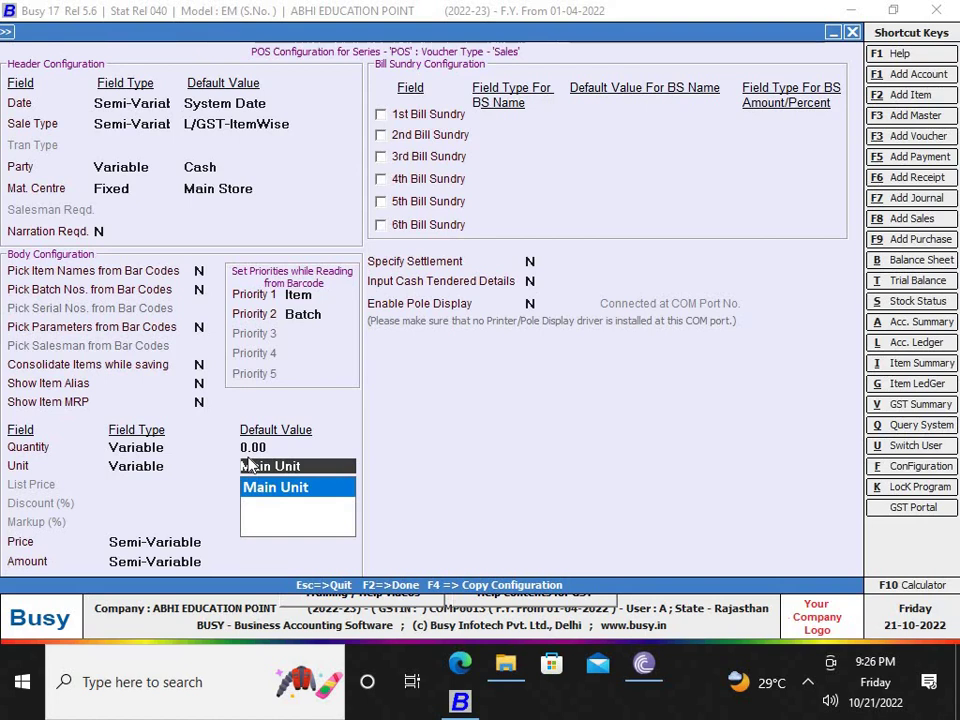
pyautogui.press('Return')
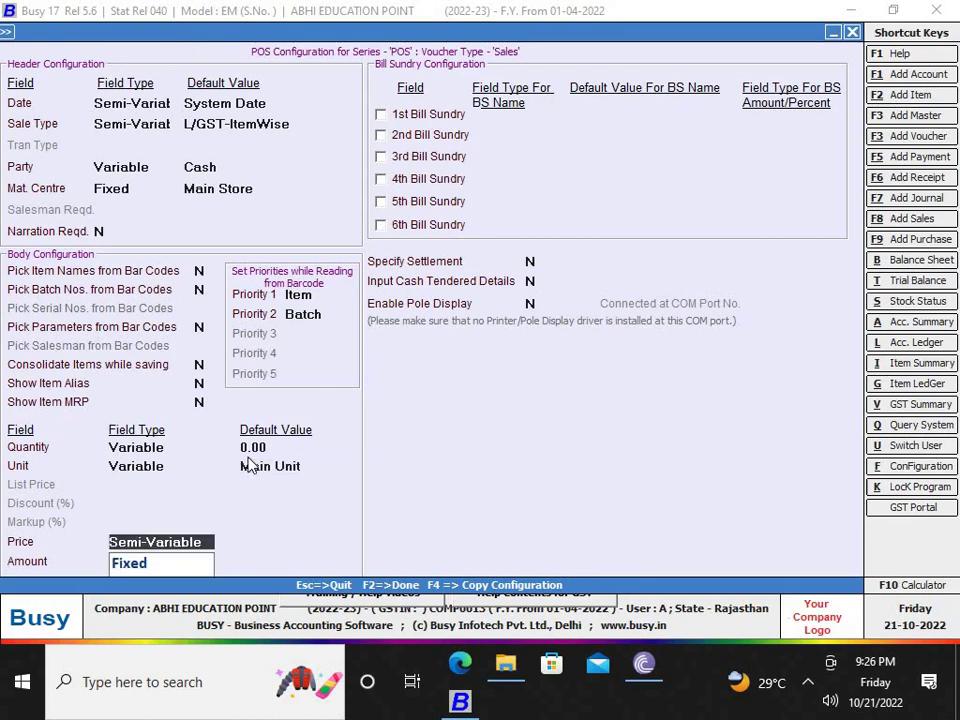
# Set the Price and Amount field types to Variable in the body configuration
pyautogui.write('V')
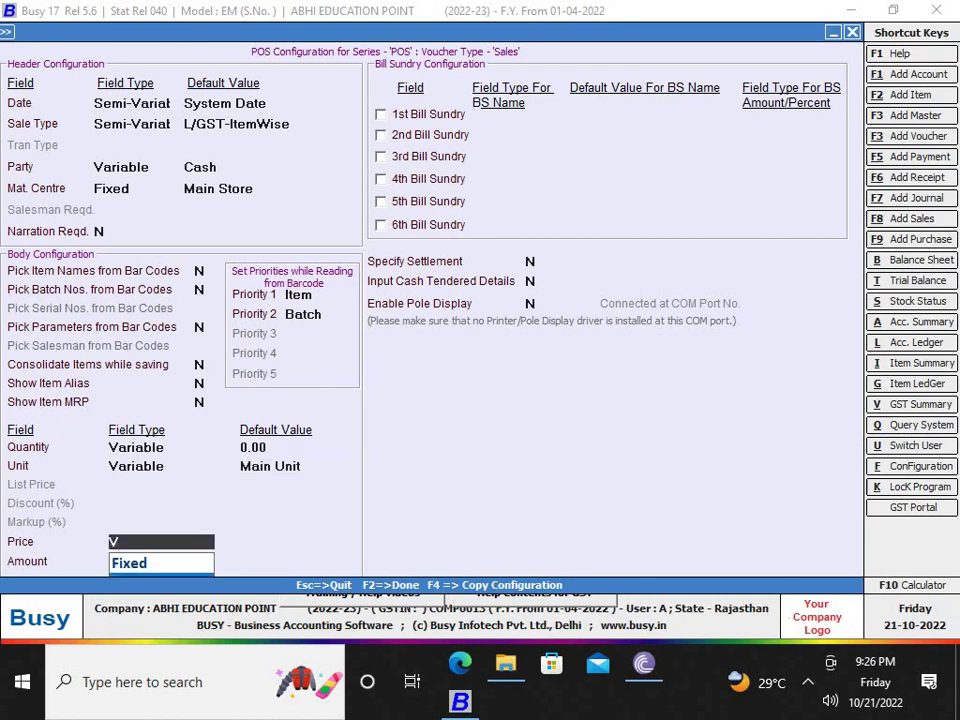
pyautogui.press('Return')
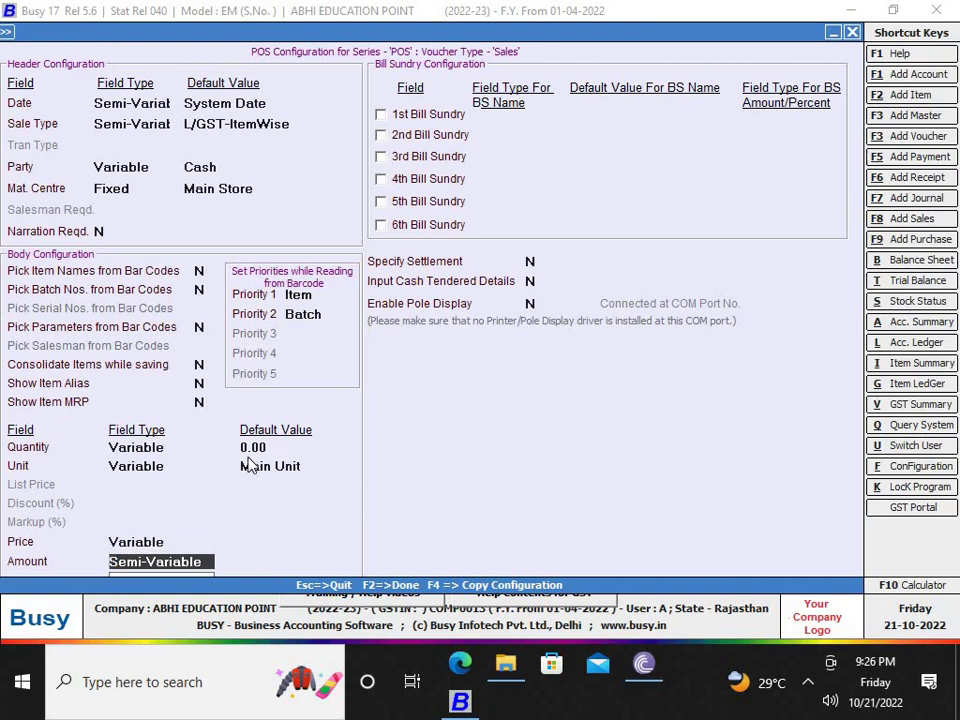
pyautogui.write('V')
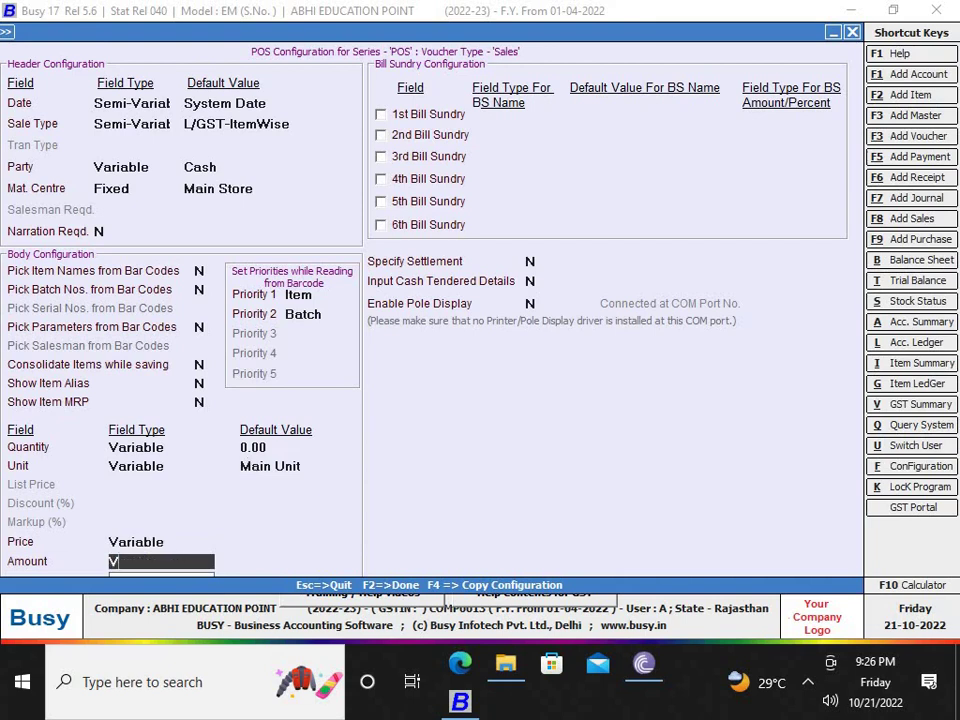
pyautogui.press('BackSpace')
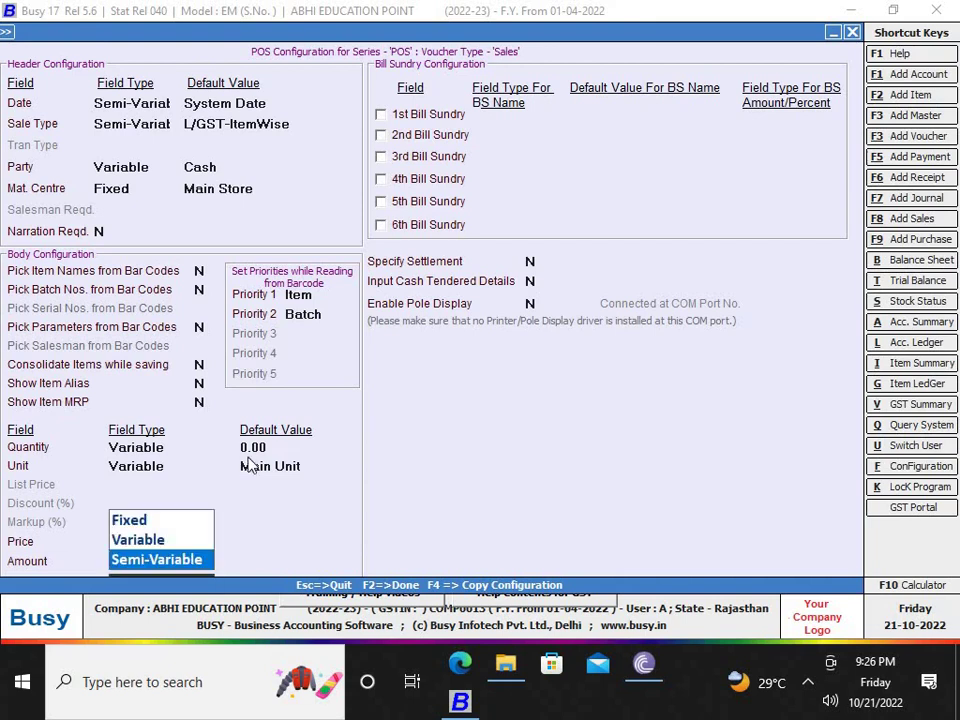
pyautogui.press('Up')
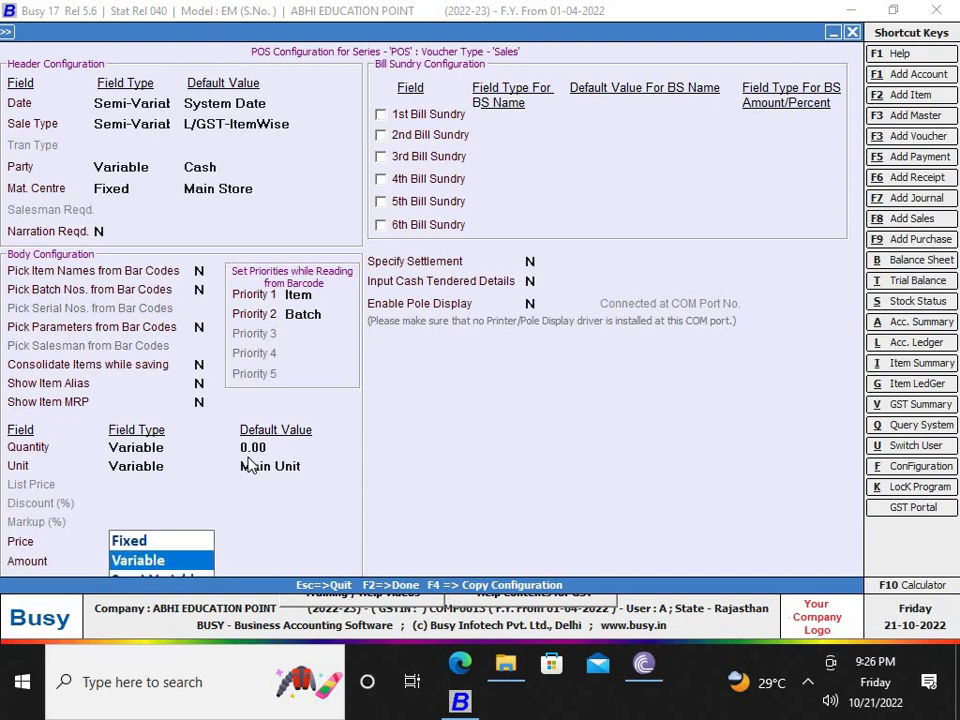
pyautogui.press('Return')
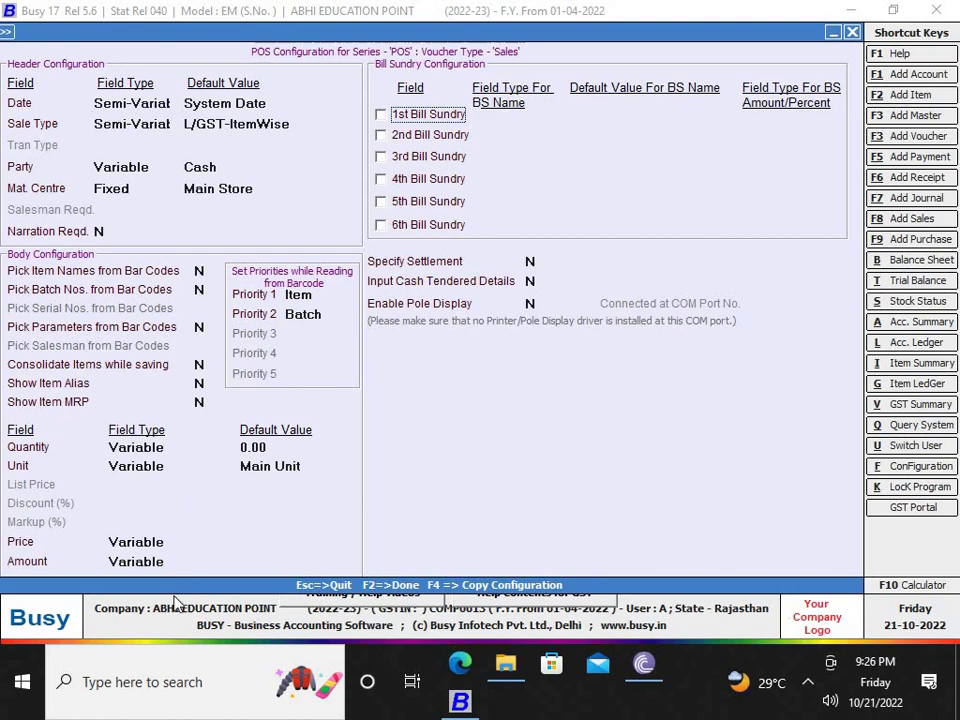
pyautogui.click(182, 541)
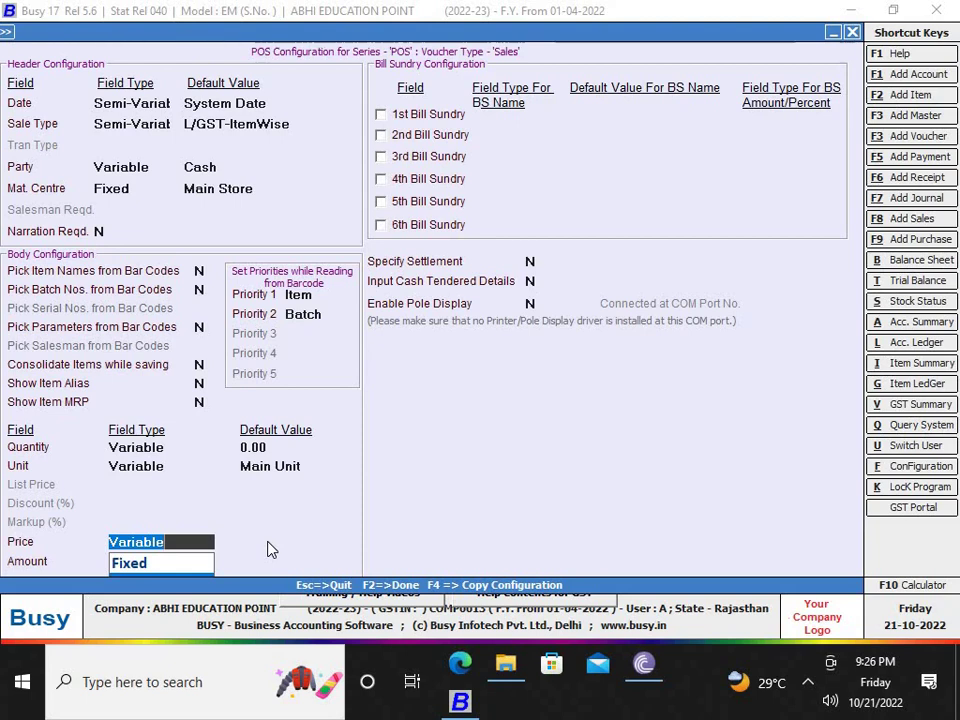
pyautogui.press('Return')
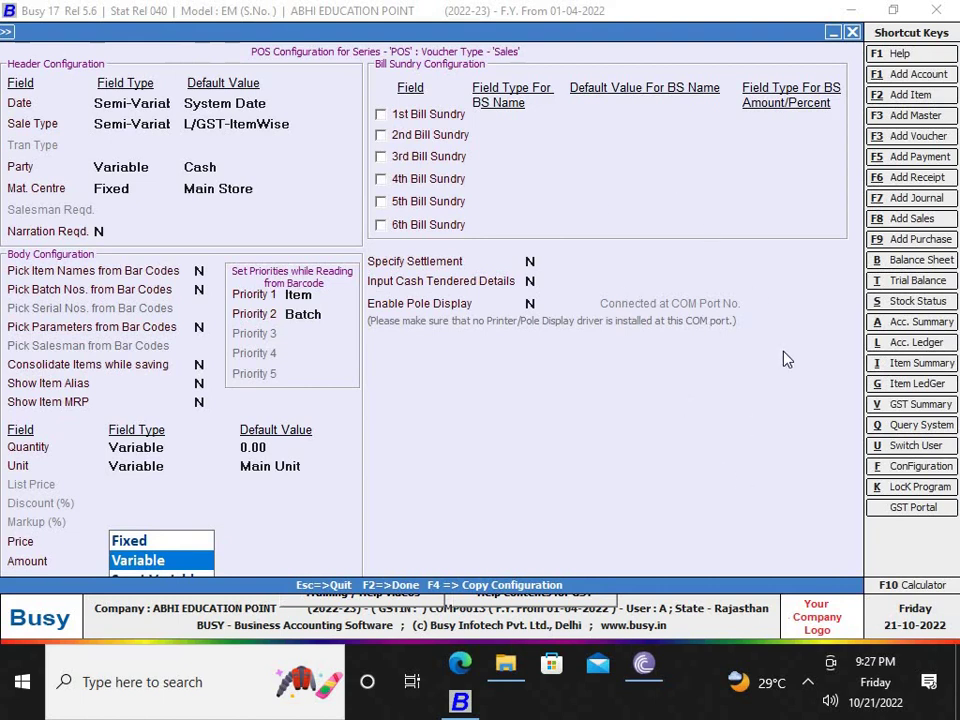
# Enable the 1st Bill Sundry with Variable field types and Discount as its default name
pyautogui.click(381, 114)
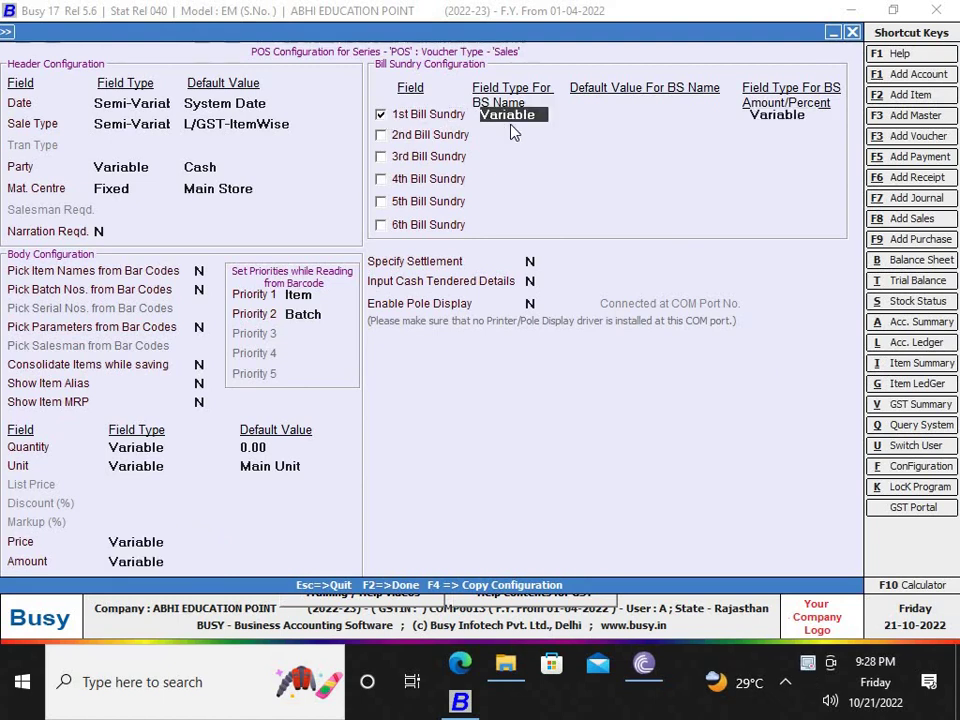
pyautogui.press('Return')
pyautogui.write('D')
pyautogui.press('Return')
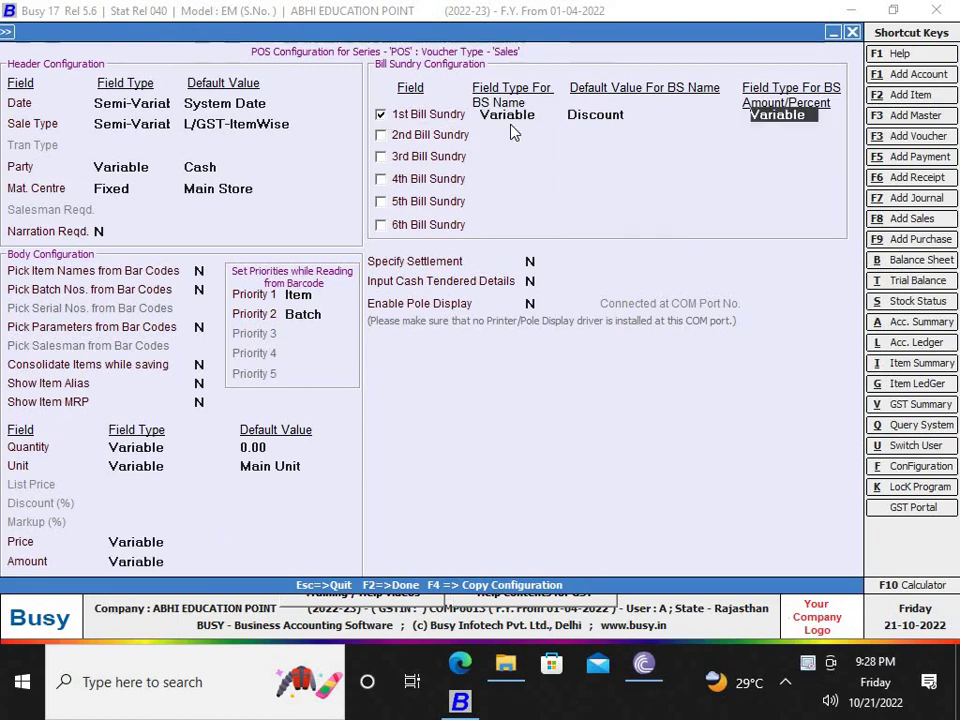
# Enable the 2nd Bill Sundry with Variable field types and Rounded Off (+) as its default name
pyautogui.click(381, 135)
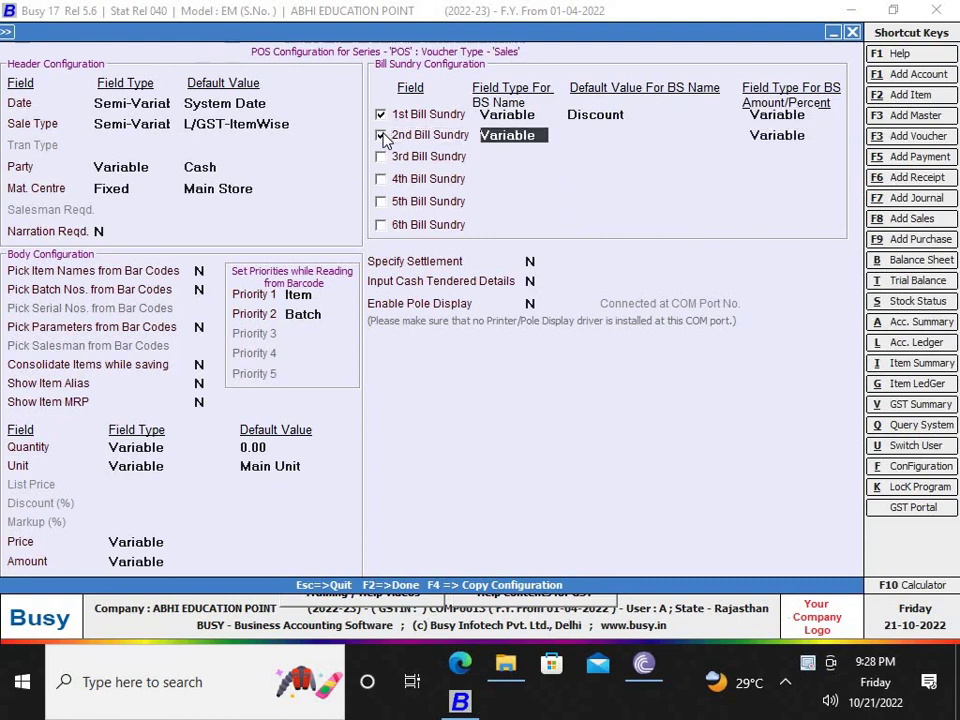
pyautogui.press('Return')
pyautogui.write('R')
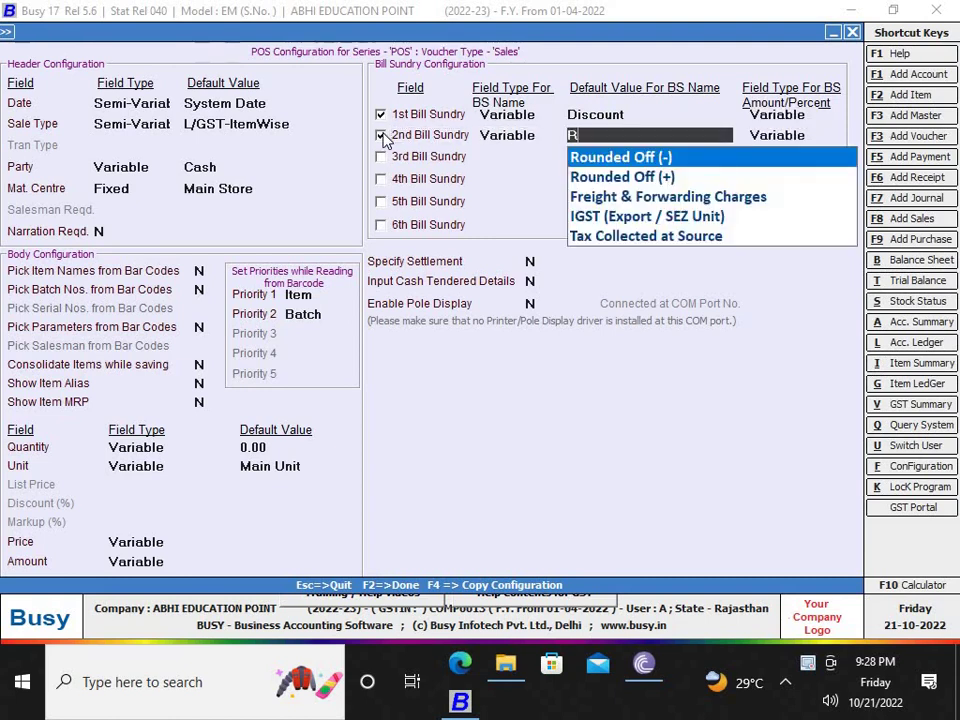
pyautogui.press('Down')
pyautogui.press('Return')
pyautogui.press('Return')
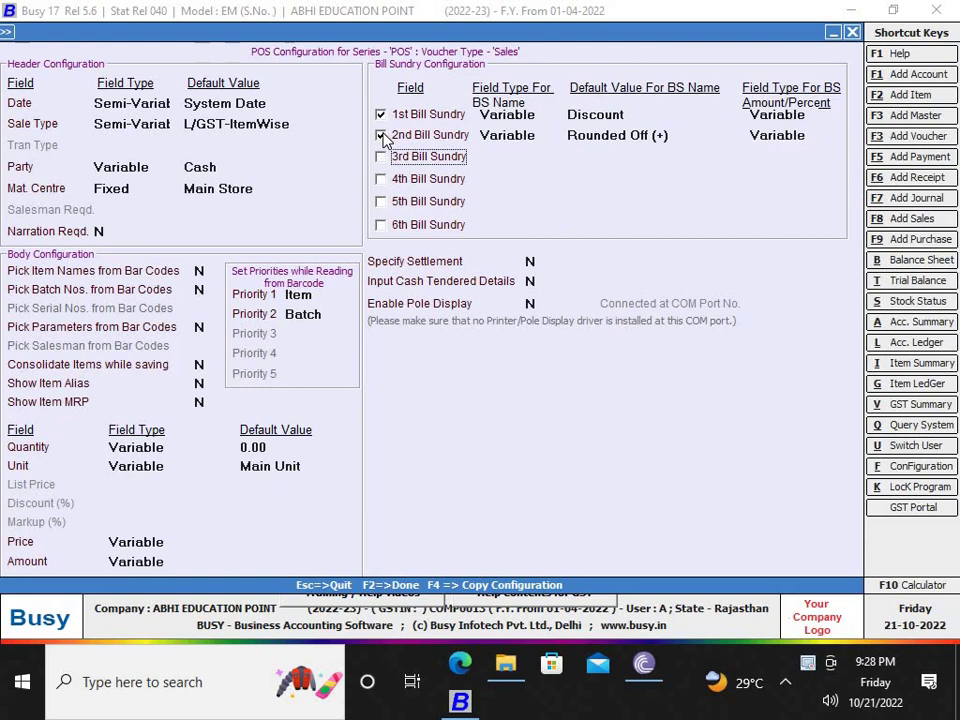
# Enable the 3rd Bill Sundry with Variable field types and Rounded Off (-) as its default name
pyautogui.press('space')
pyautogui.press('Return')
pyautogui.write('R')
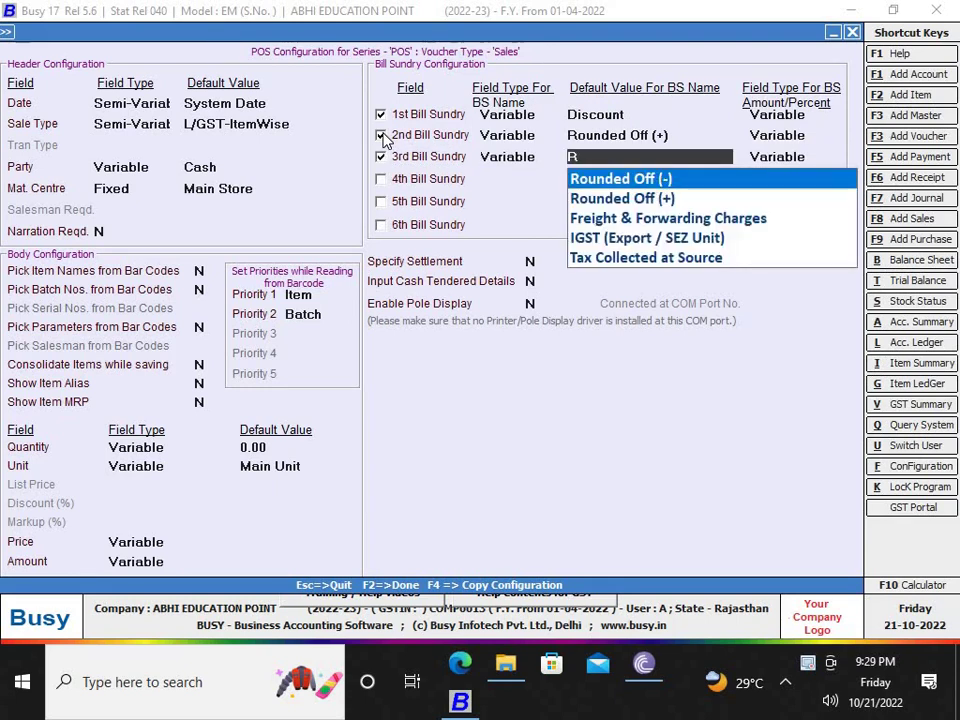
pyautogui.press('Return')
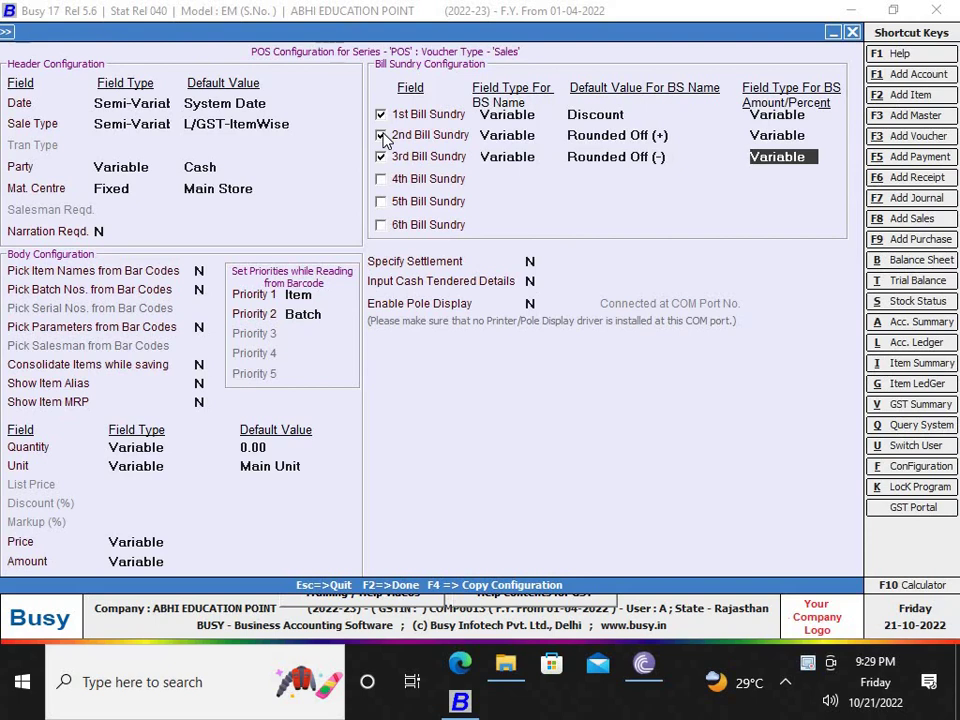
pyautogui.press('Return')
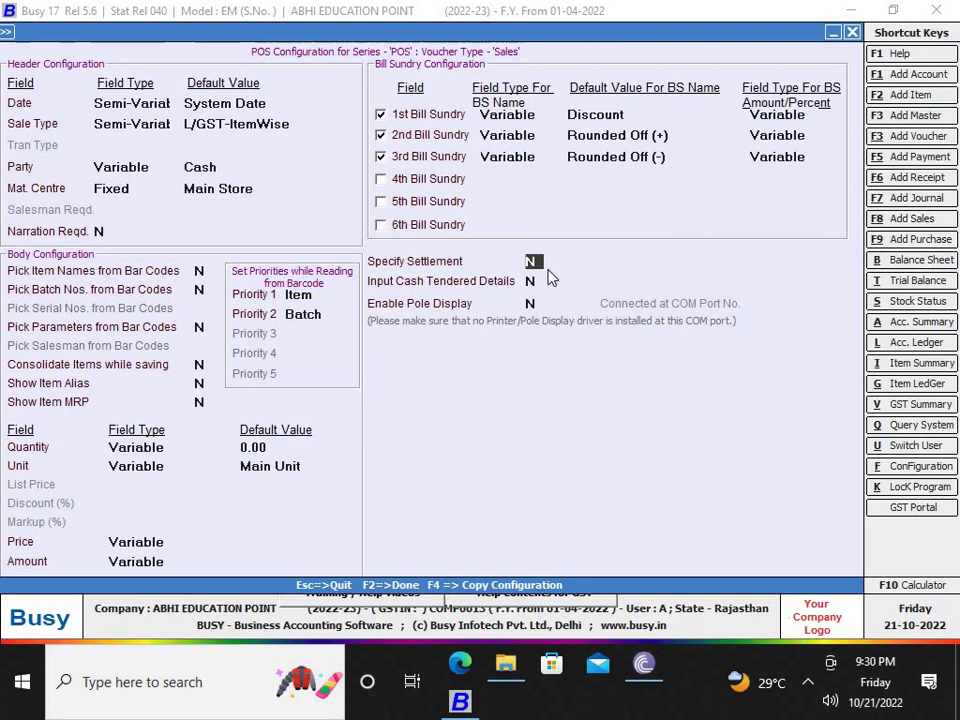
# Enable settlement and allow the Cash mode on the Cash account, plus Credit Card 1 and Cheque on SBI BANK
pyautogui.press('y')
pyautogui.press('Return')
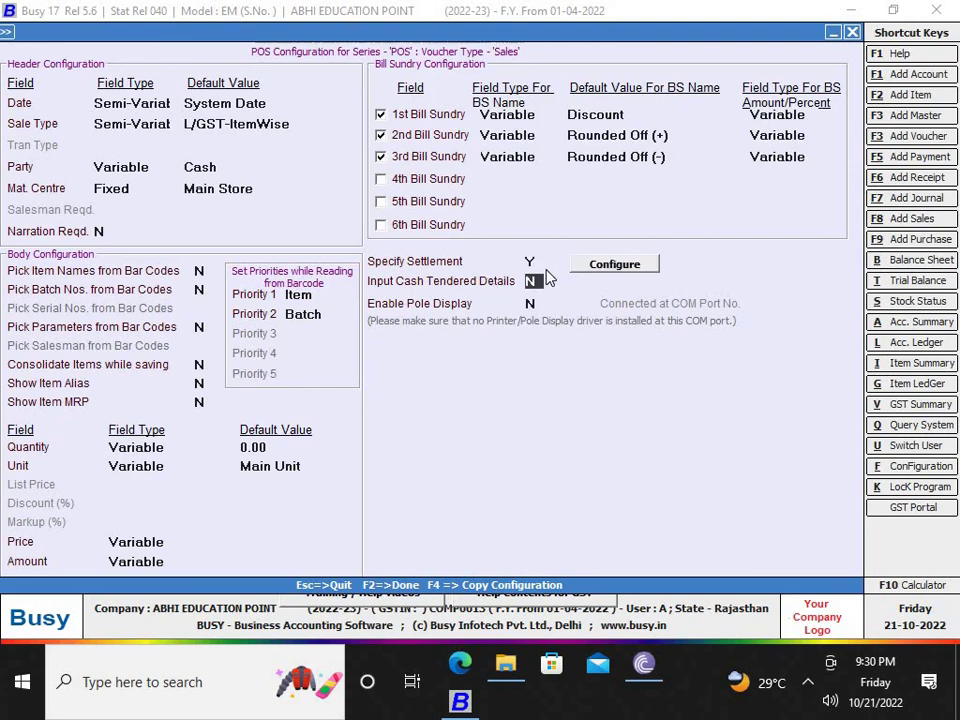
pyautogui.click(608, 265)
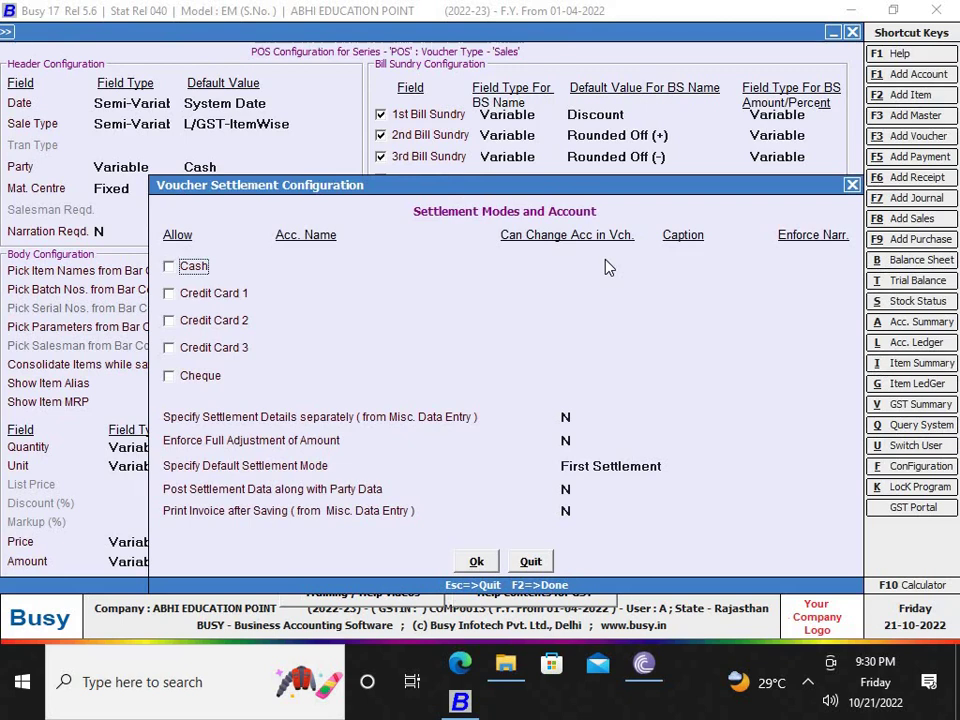
pyautogui.click(169, 268)
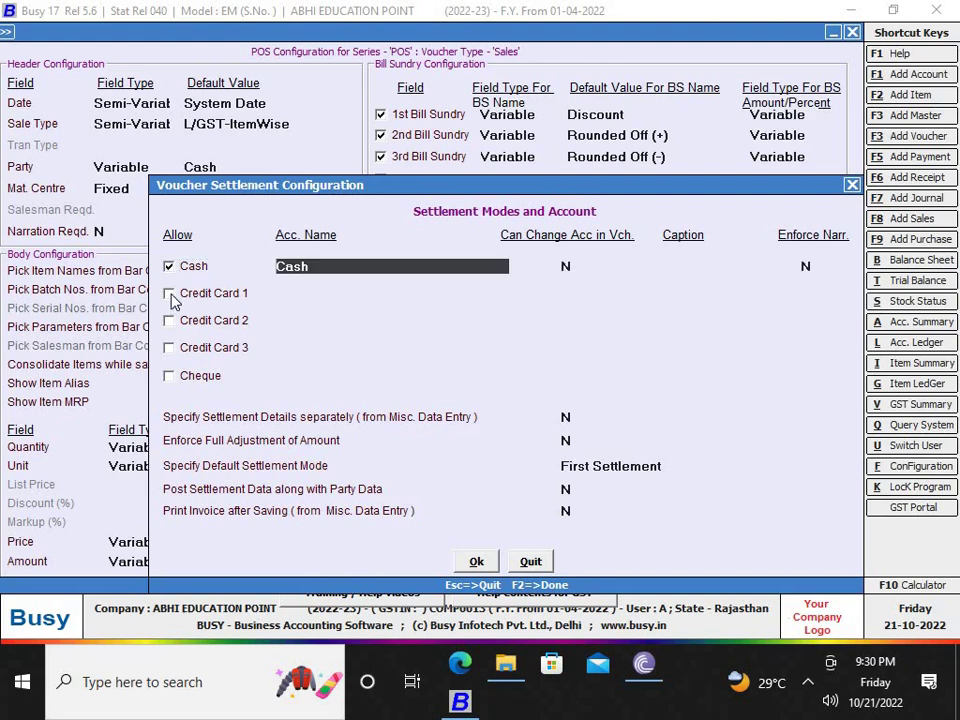
pyautogui.press('Return')
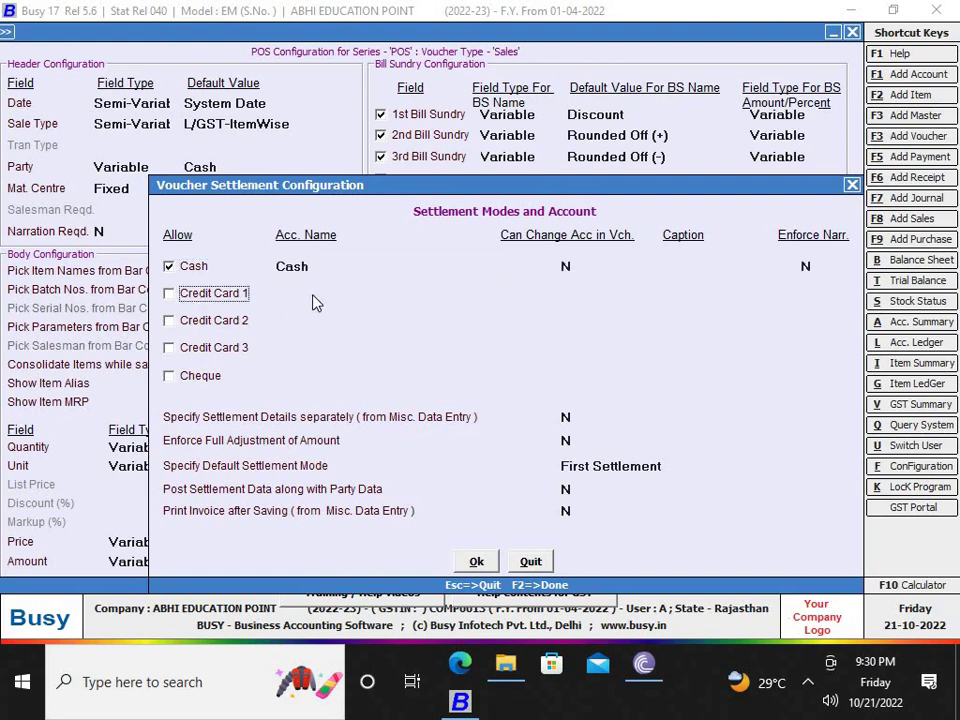
pyautogui.click(169, 294)
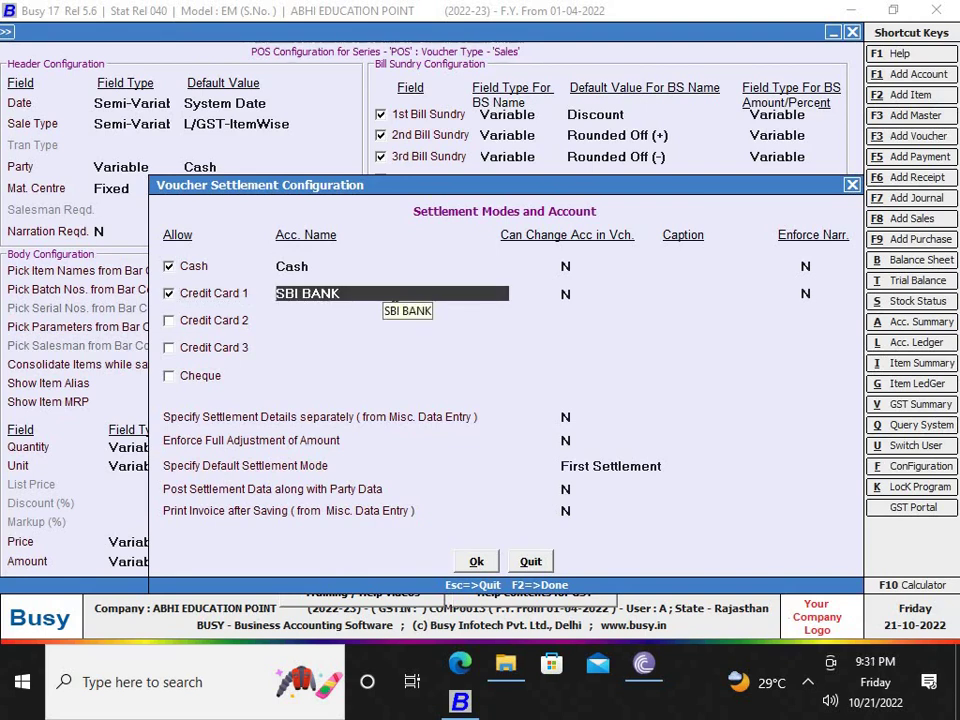
pyautogui.click(171, 377)
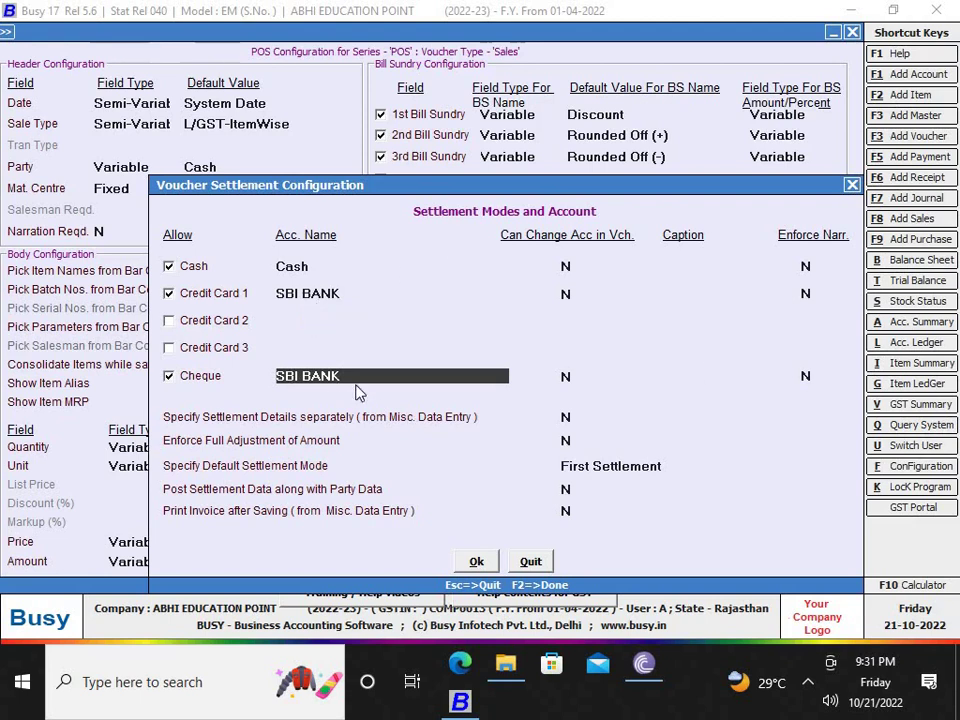
pyautogui.click(475, 562)
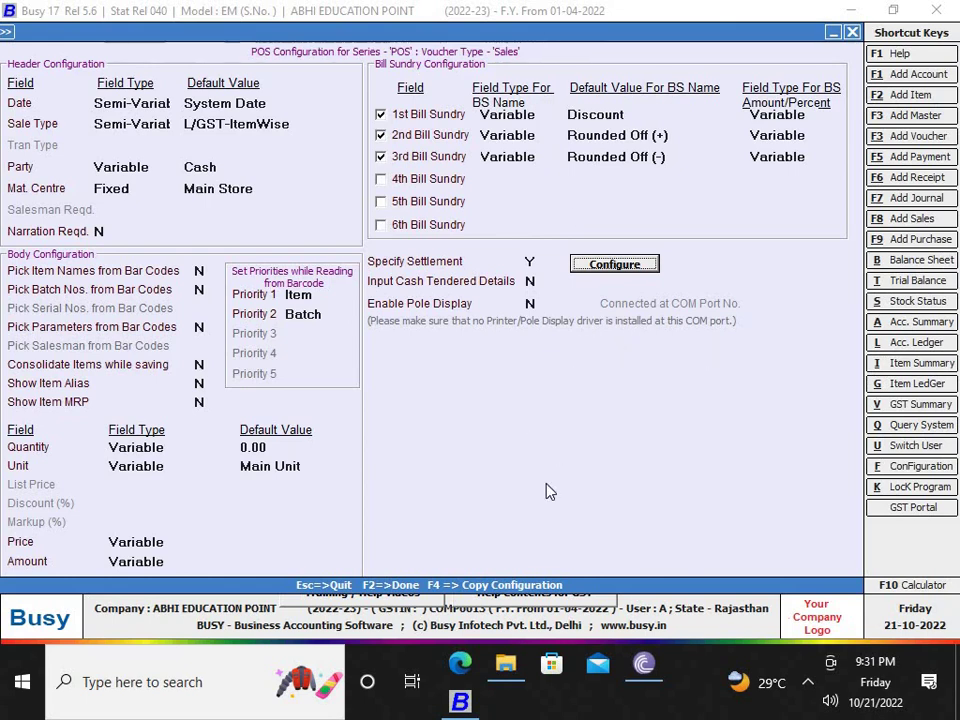
# Save the POS configuration and the voucher configuration of the POS sales series
pyautogui.press('F2')
pyautogui.press('Return')
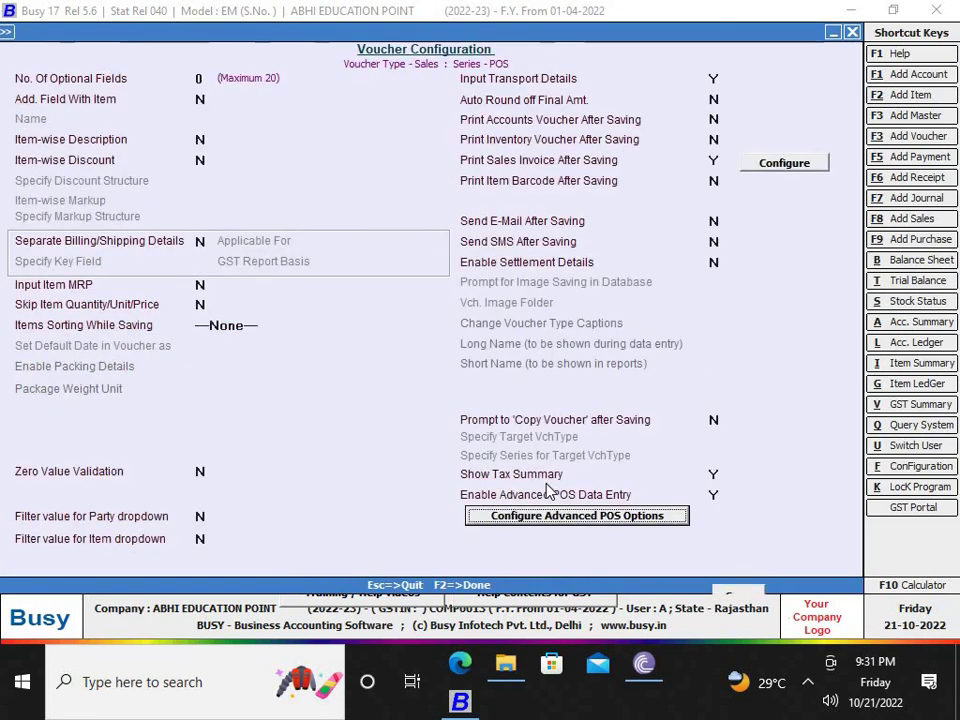
pyautogui.press('F2')
pyautogui.press('Return')
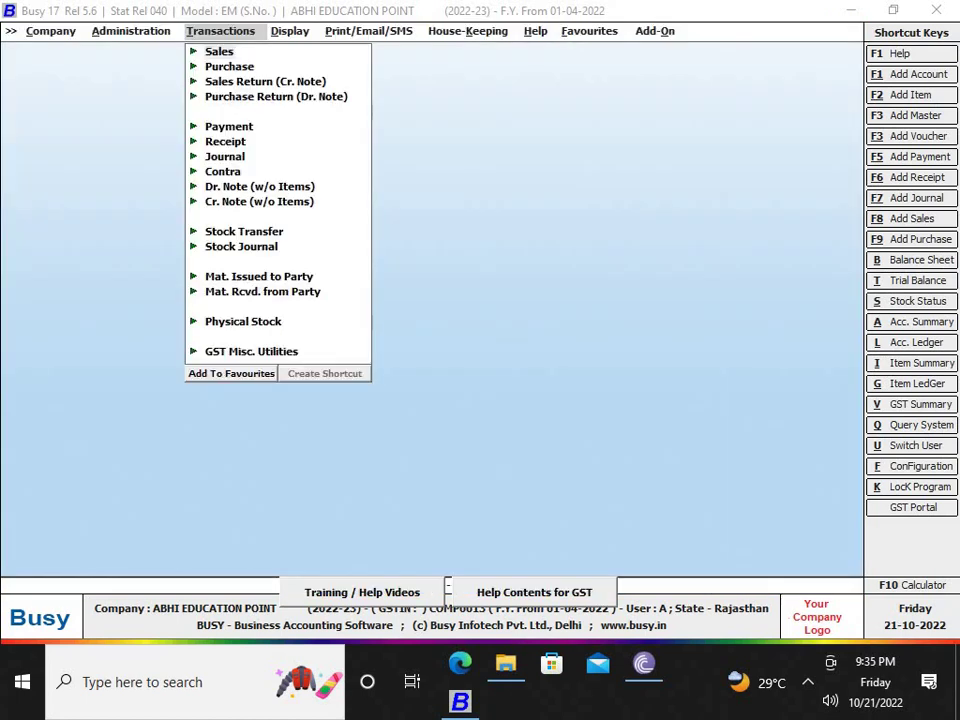
# Start adding a new sales voucher in POS data entry mode
pyautogui.press('Down')
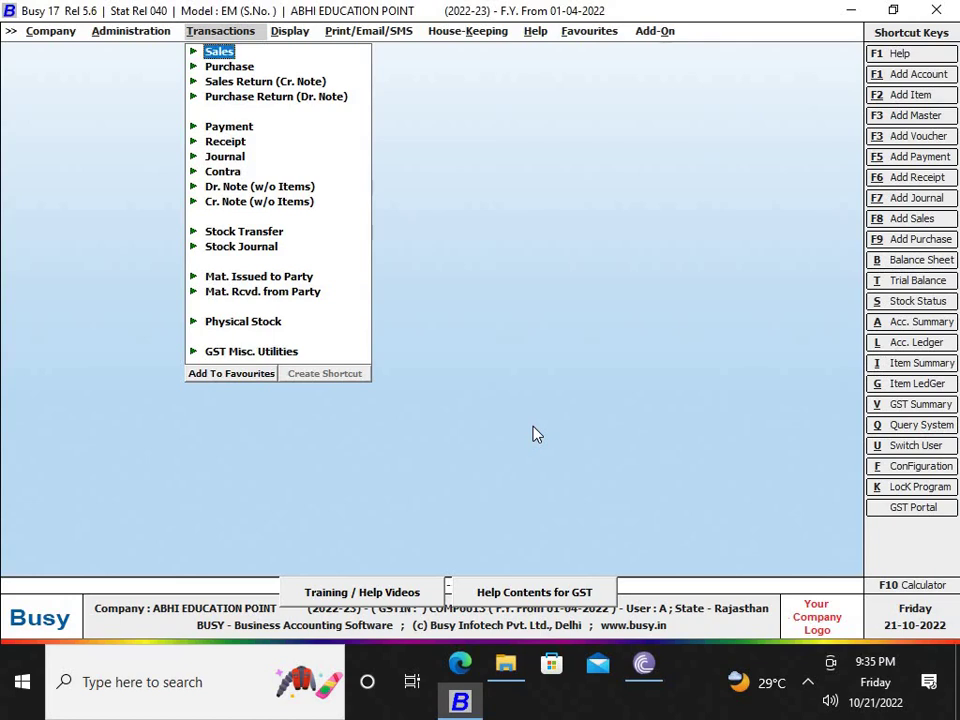
pyautogui.press('Right')
pyautogui.press('Left')
pyautogui.press('Return')
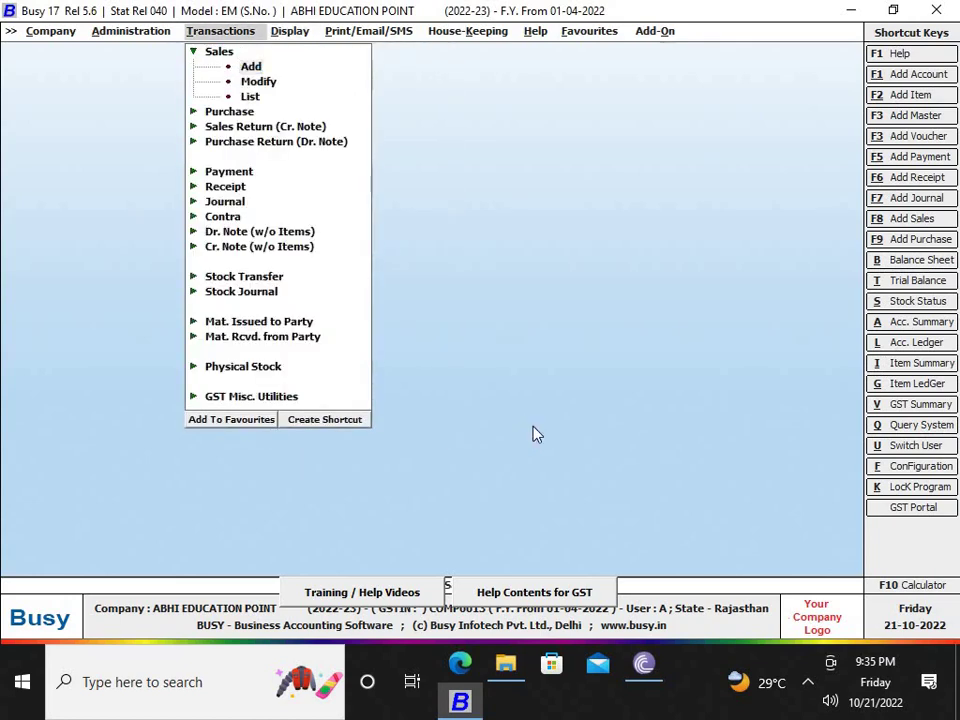
pyautogui.press('Return')
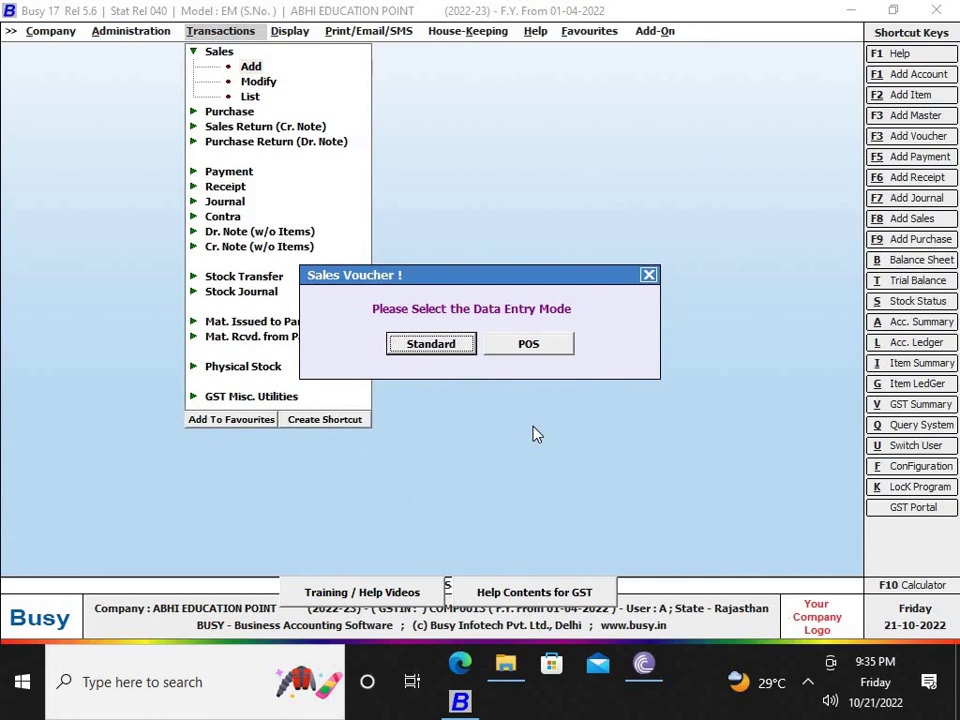
pyautogui.press('Right')
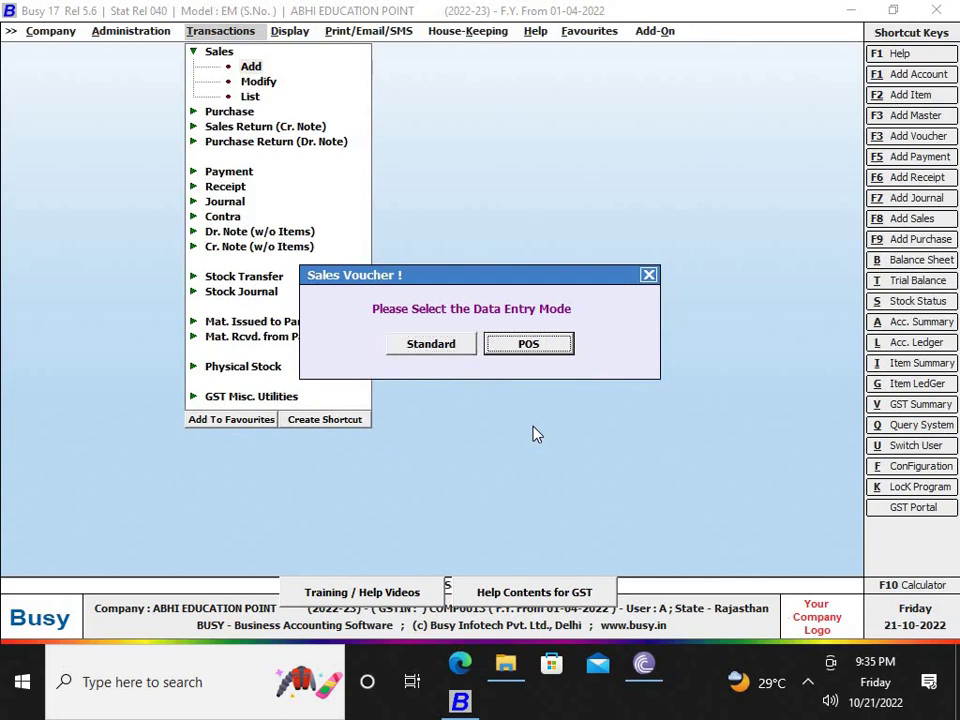
pyautogui.press('Return')
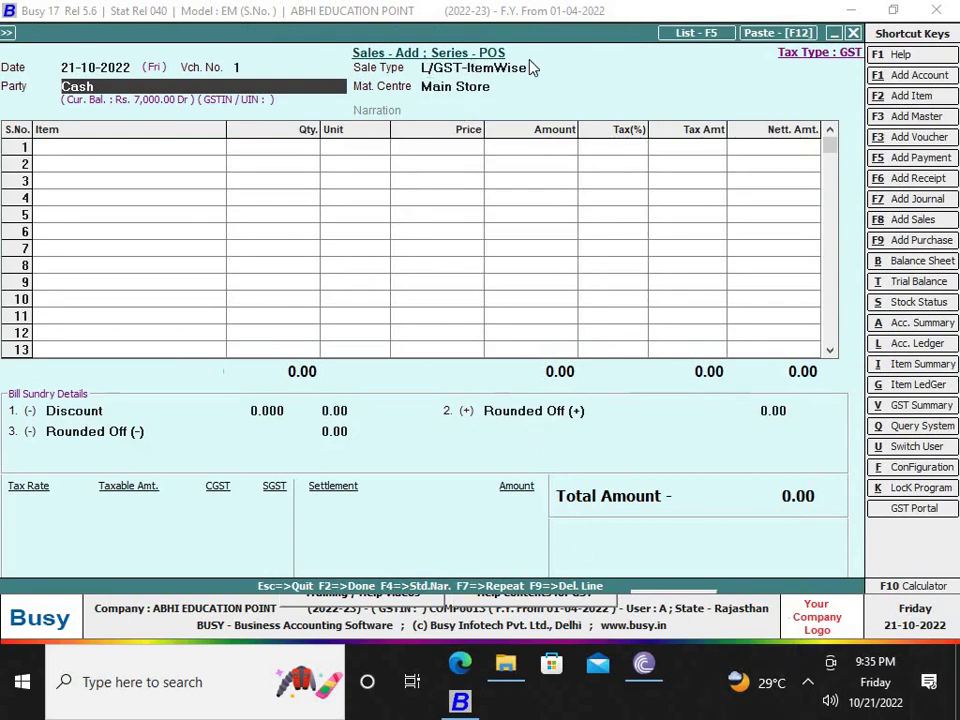
# Keep the default date, voucher number and sale type, and set the voucher's party to A ONE LTD
pyautogui.click(100, 66)
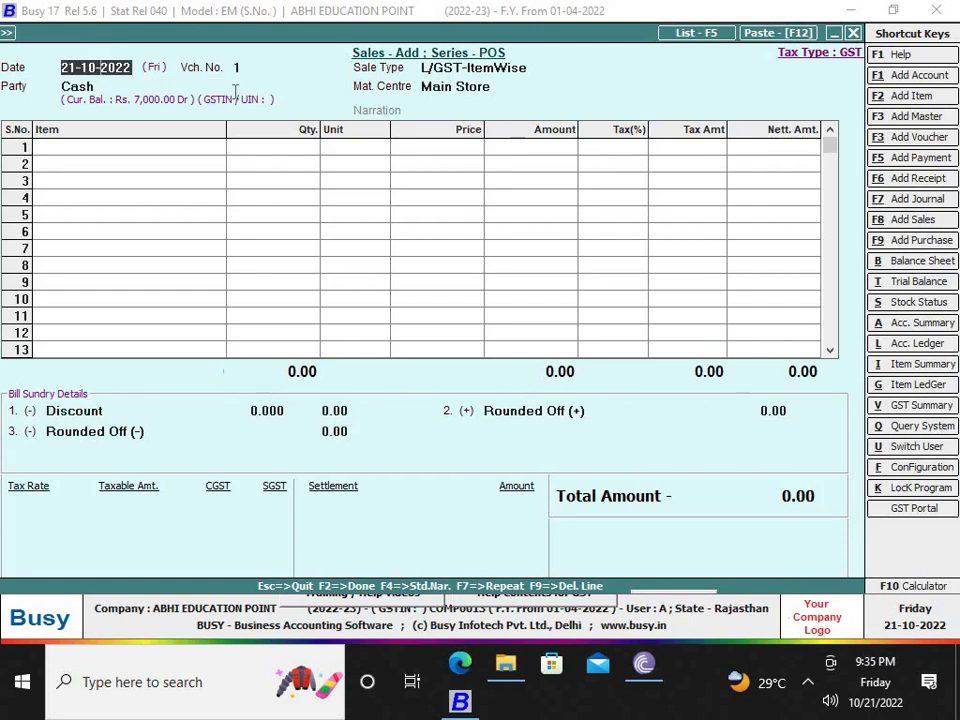
pyautogui.click(283, 66)
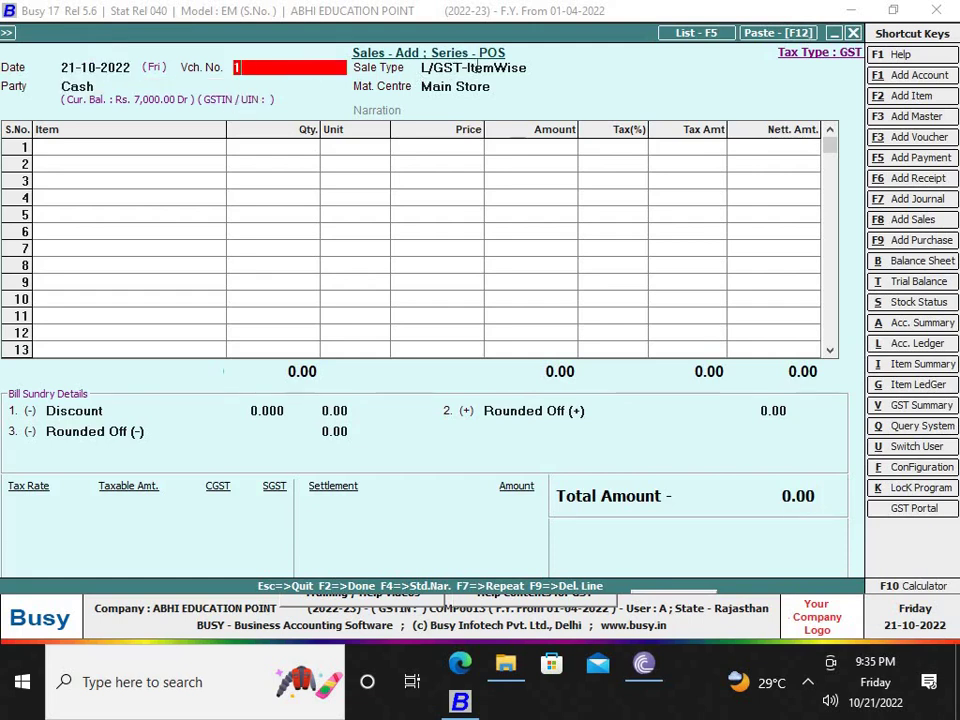
pyautogui.click(518, 74)
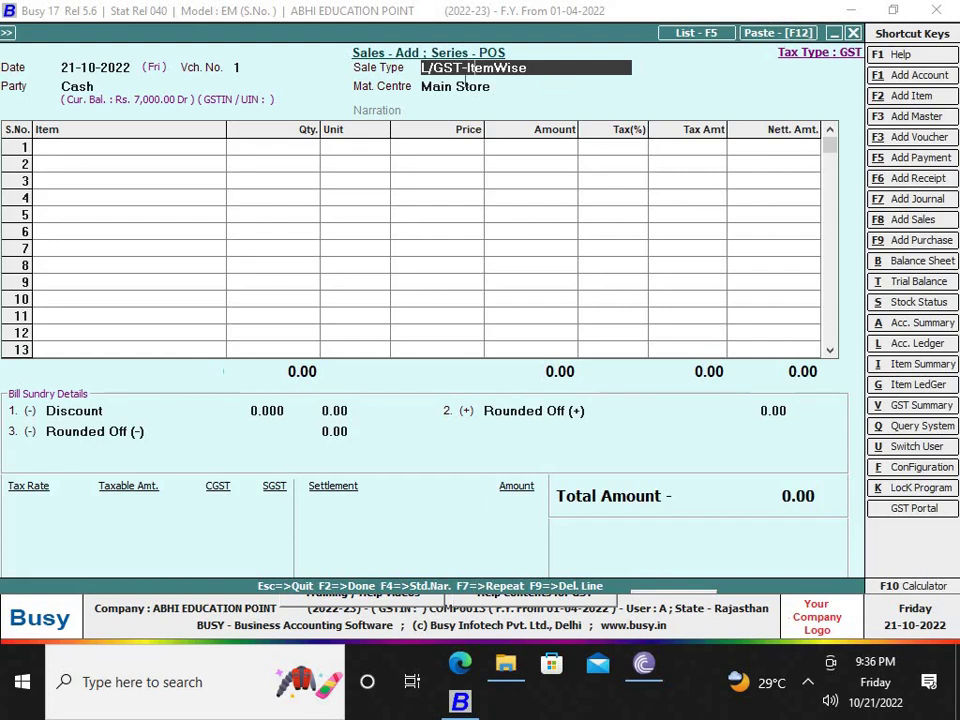
pyautogui.click(130, 89)
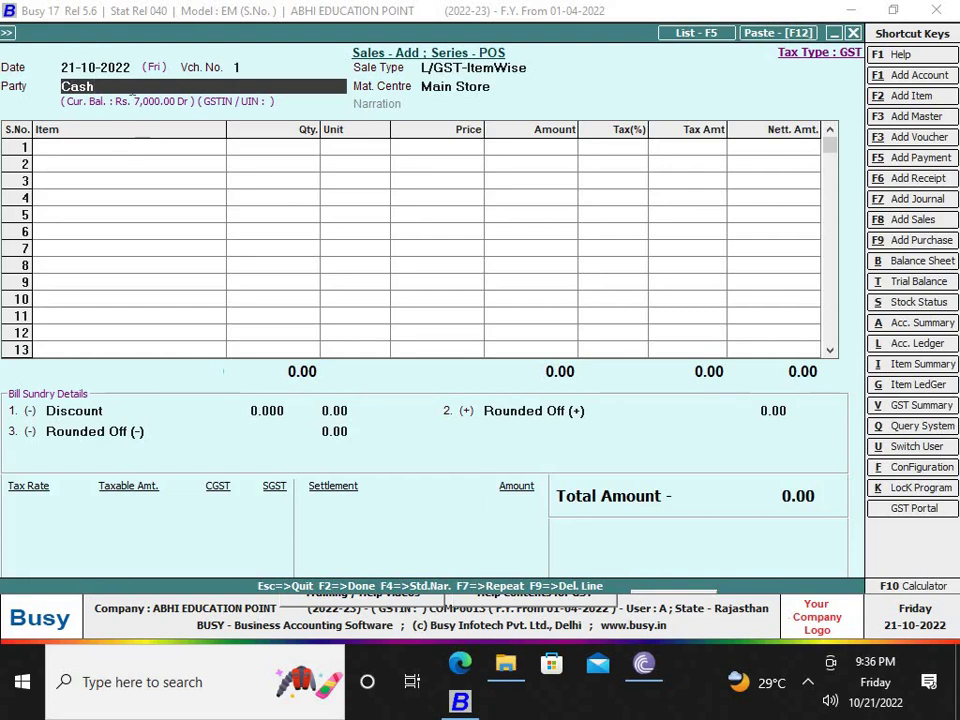
pyautogui.write('C')
pyautogui.press('BackSpace')
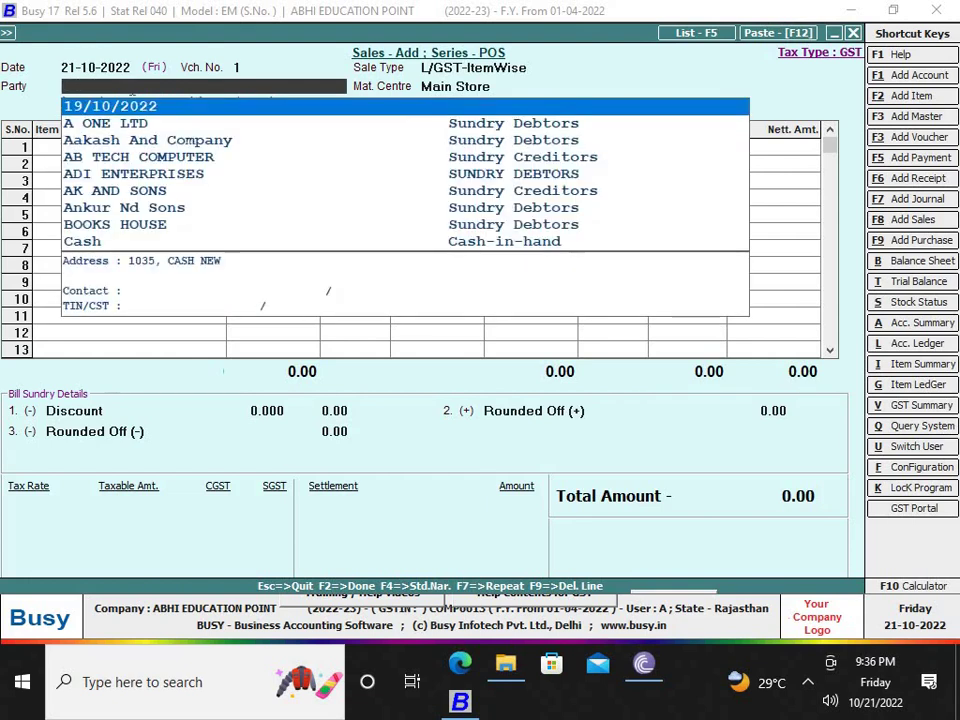
pyautogui.press('Down')
pyautogui.press('Return')
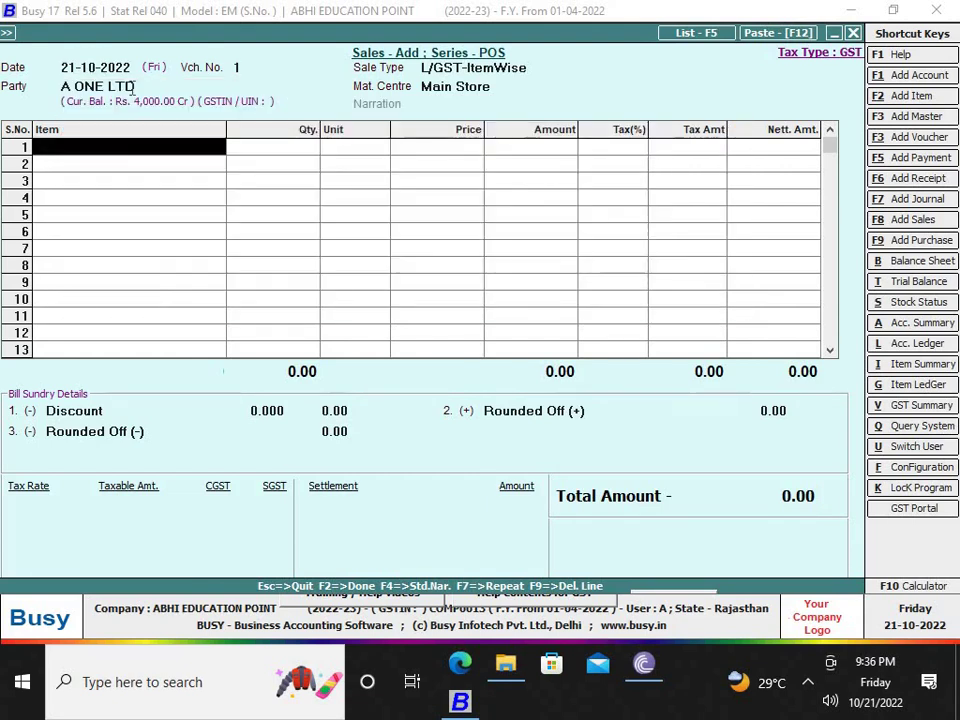
# Add the item MAHARAJA COLOUR BOX with quantity 4 Pcs. and price 200 on the first line
pyautogui.write('ma')
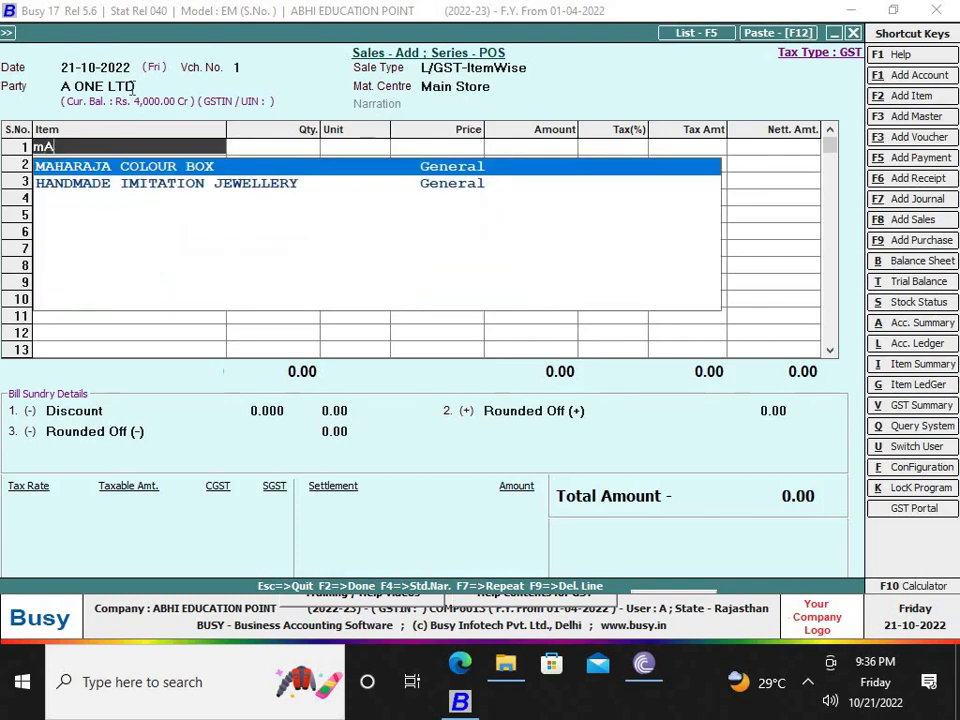
pyautogui.press('Return')
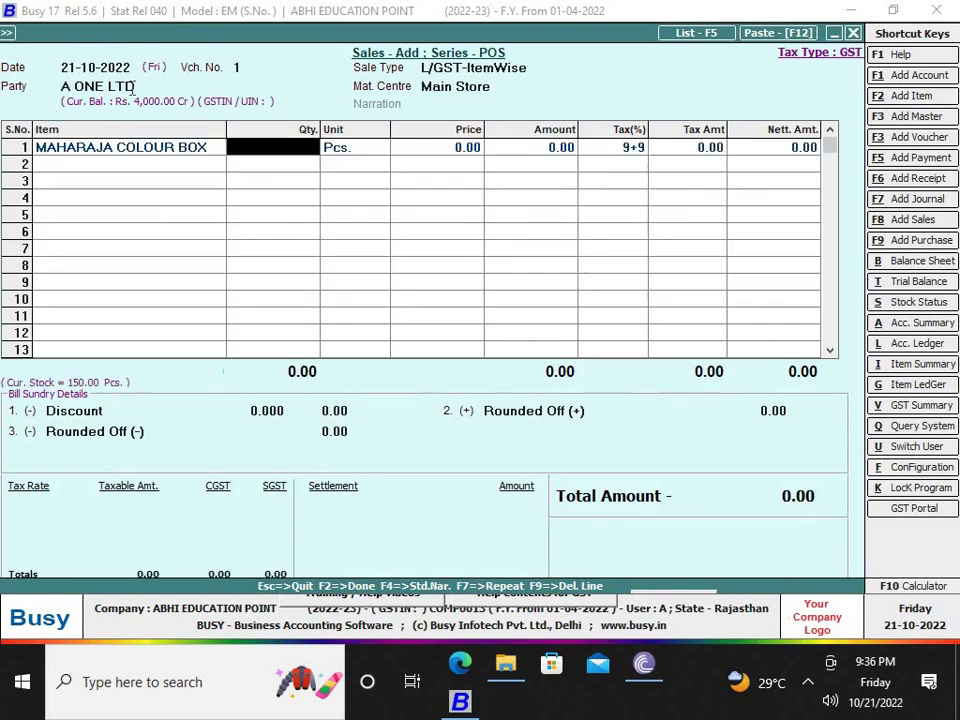
pyautogui.write('4')
pyautogui.press('Return')
pyautogui.press('Return')
pyautogui.write('200')
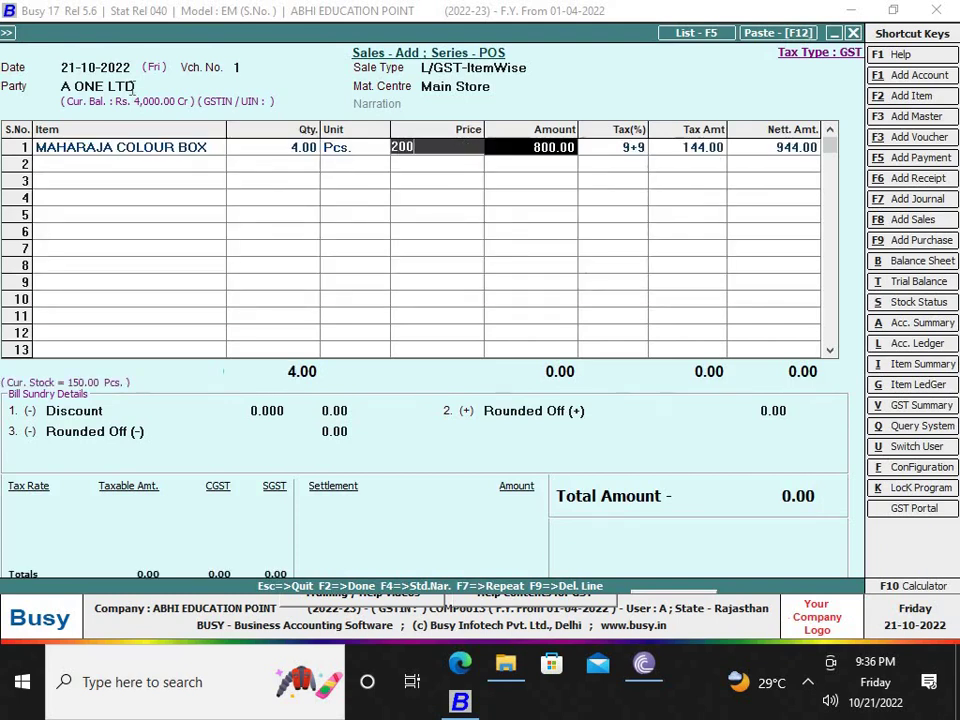
pyautogui.press('Return')
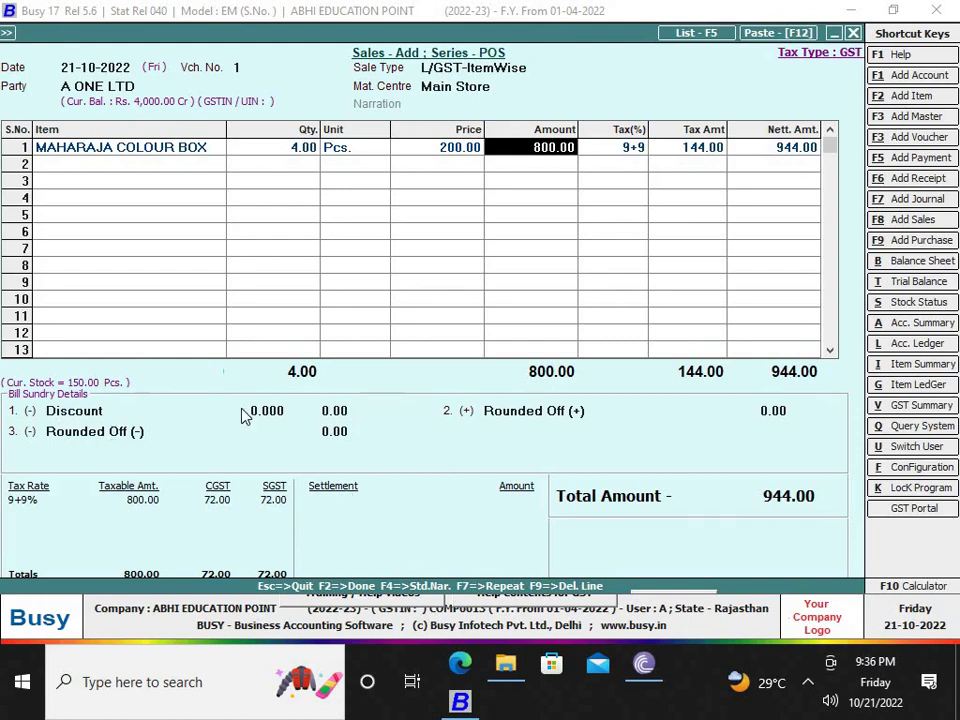
# Leave the Discount and Rounded Off bill sundries at zero and open the amount settlement details
pyautogui.click(271, 417)
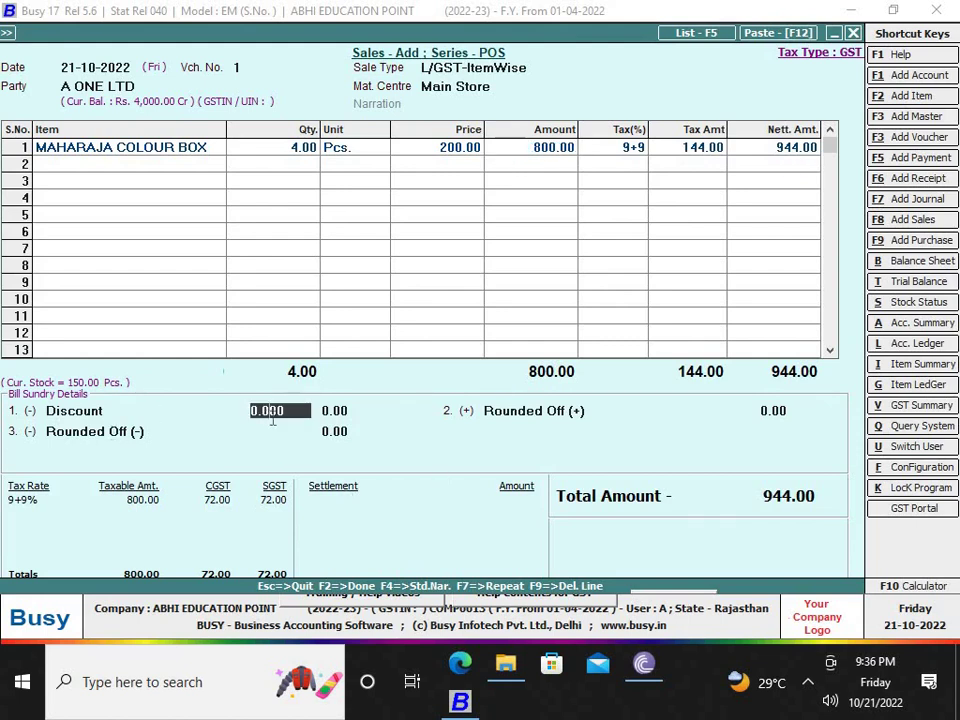
pyautogui.click(806, 415)
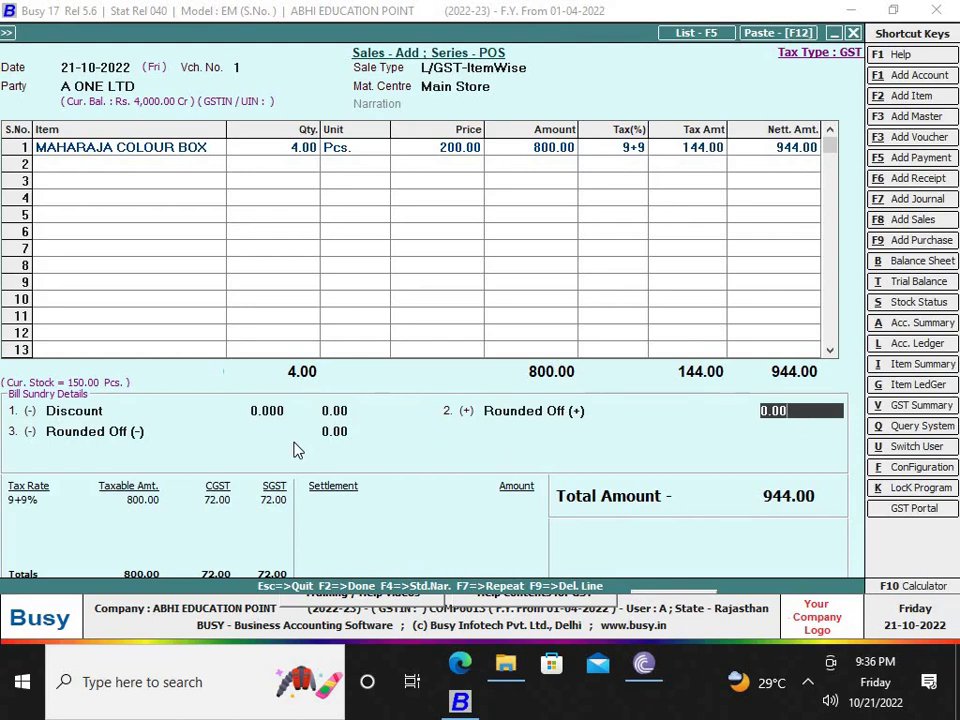
pyautogui.press('Return')
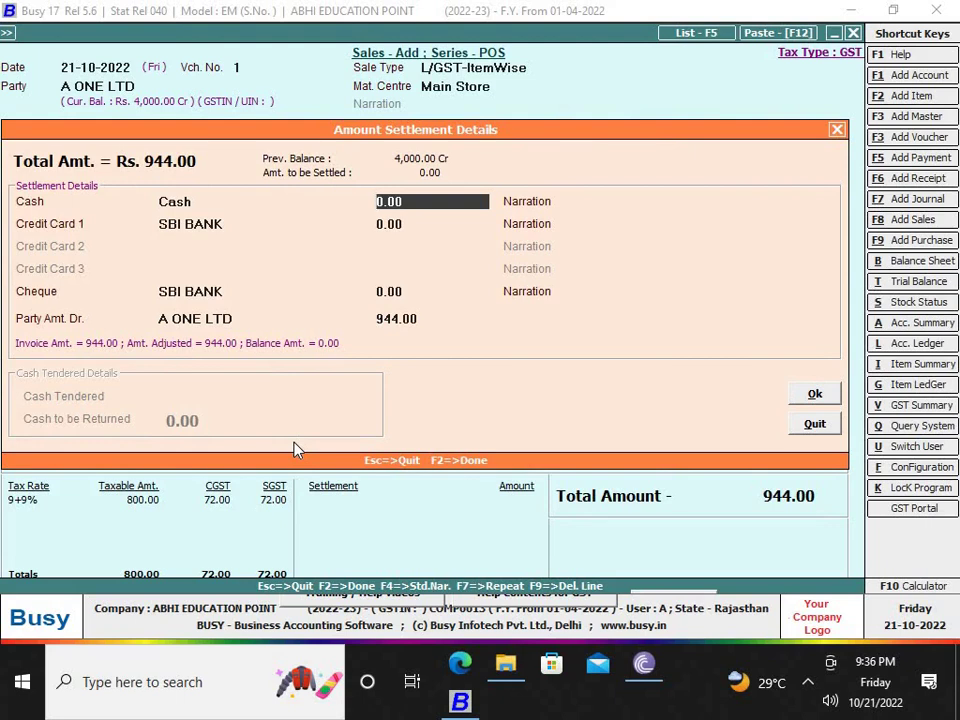
# Enter 944 as the cash settlement amount with no narration, leaving the cheque and party amounts at zero
pyautogui.write('944')
pyautogui.press('Return')
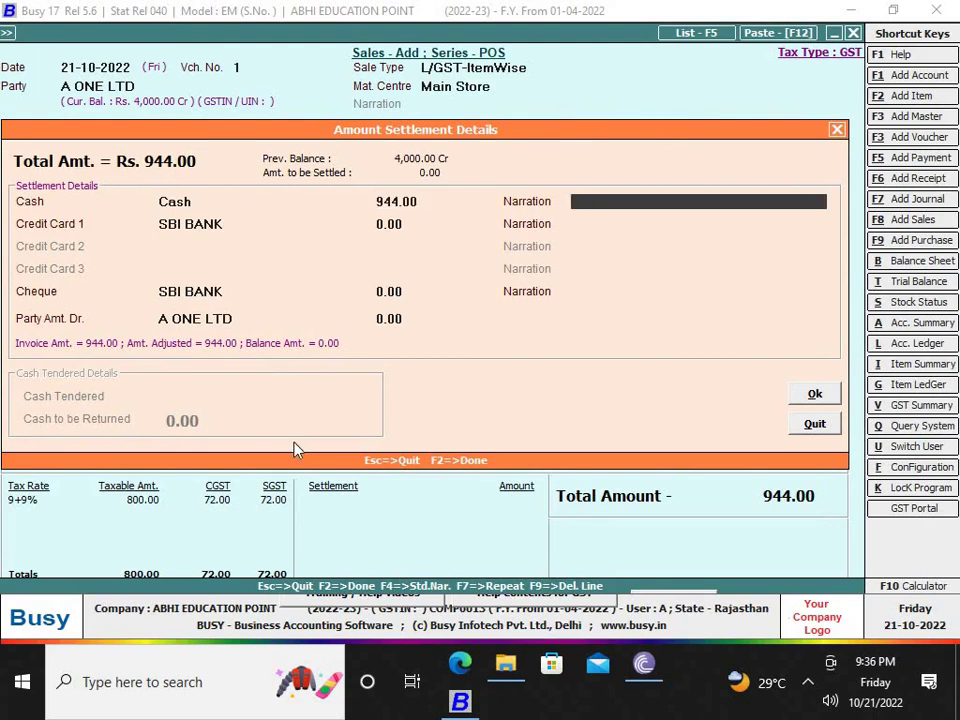
pyautogui.press('Return')
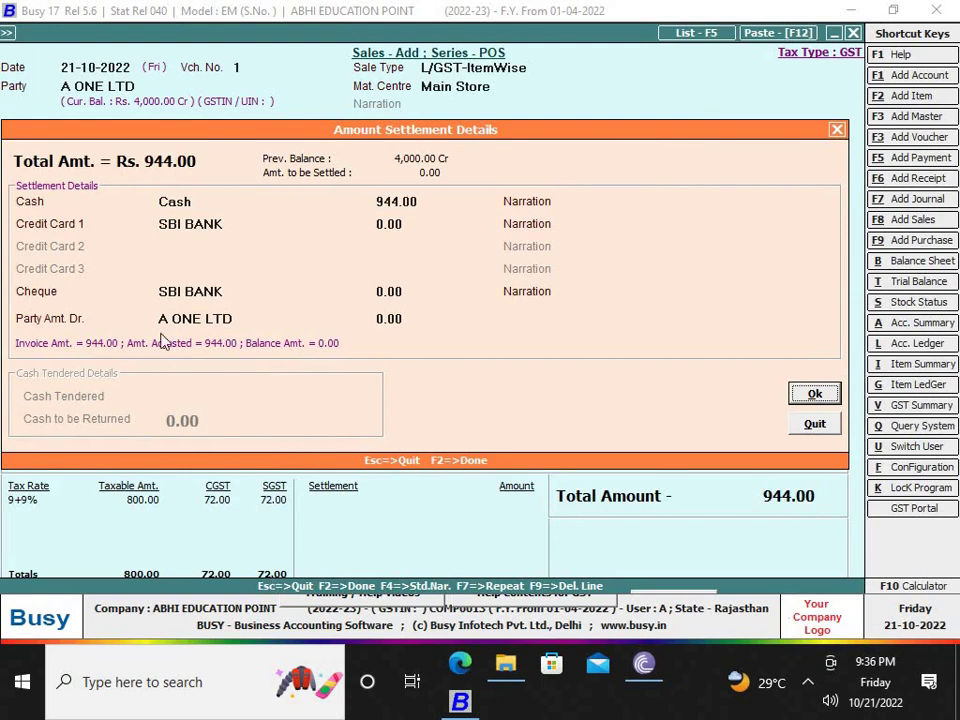
pyautogui.click(428, 294)
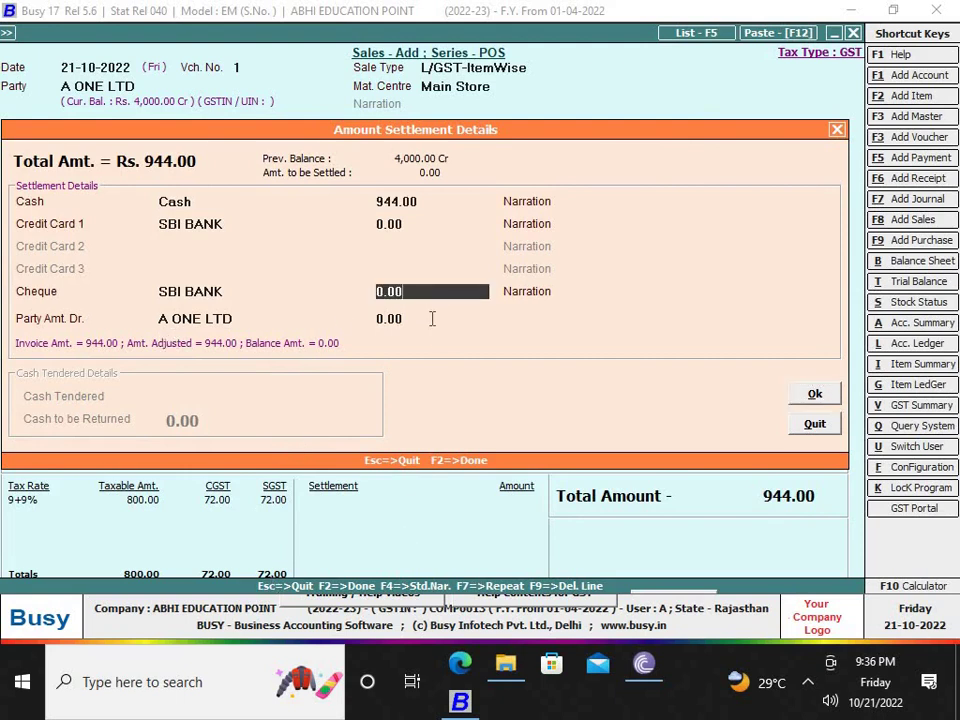
pyautogui.click(432, 318)
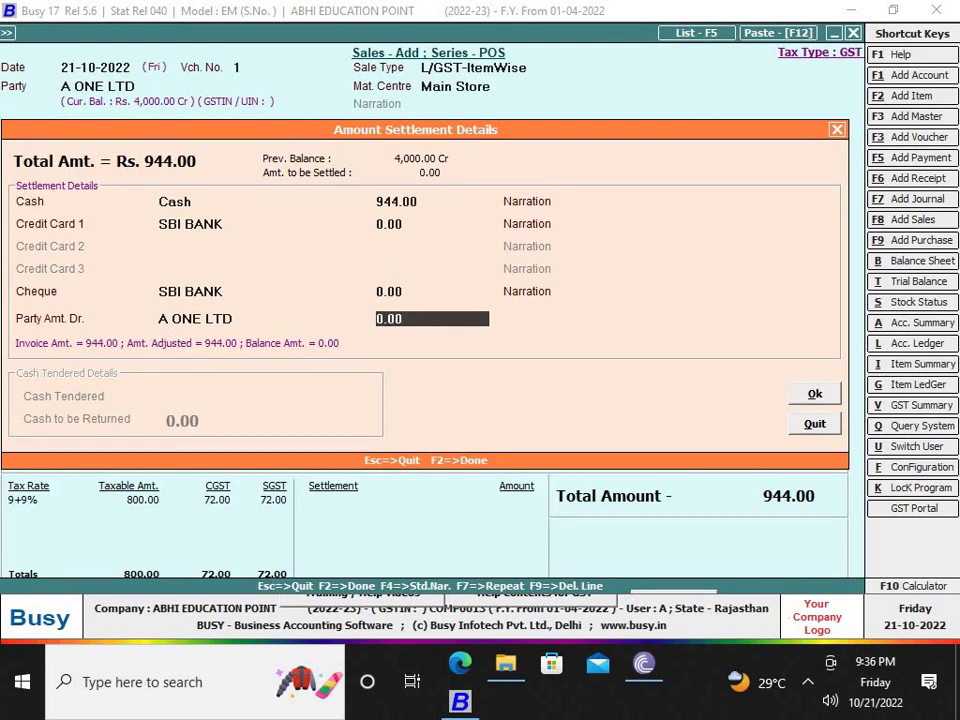
# Clear the cash settlement amount, accept the settlement with the full amount debited to A ONE LTD, and close the voucher entry
pyautogui.click(428, 205)
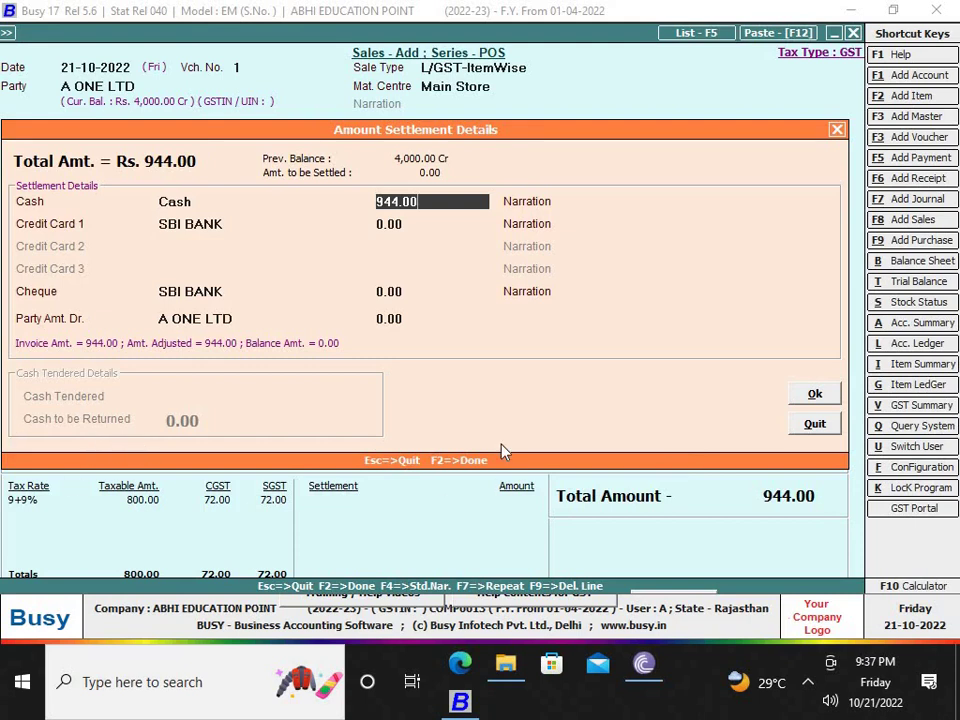
pyautogui.press('BackSpace')
pyautogui.press('BackSpace')
pyautogui.press('BackSpace')
pyautogui.press('BackSpace')
pyautogui.press('BackSpace')
pyautogui.press('BackSpace')
pyautogui.press('F2')
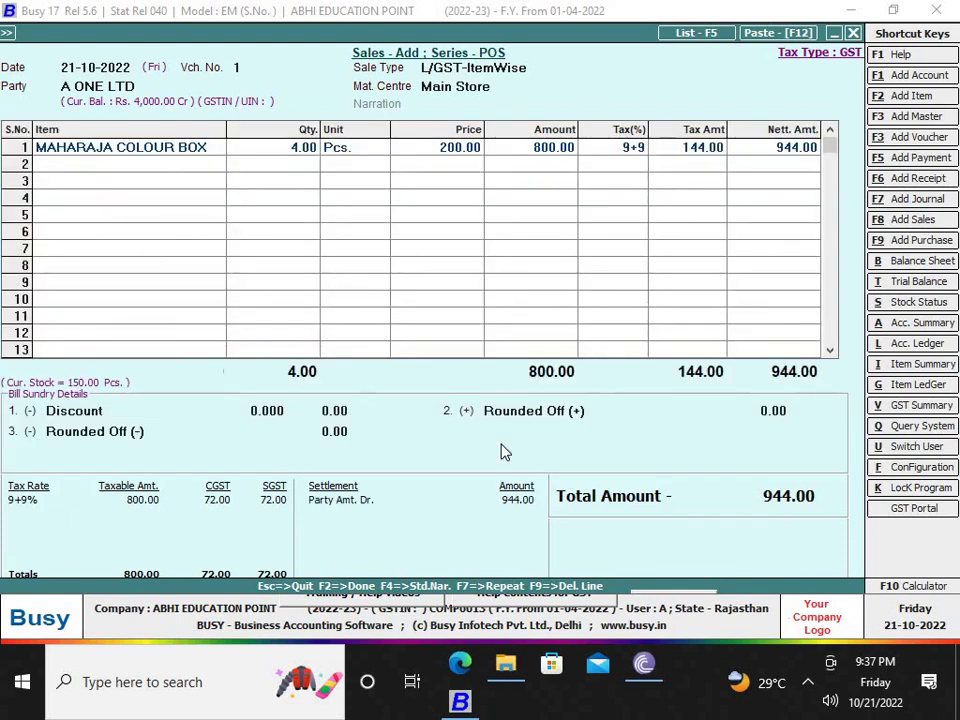
pyautogui.press('Escape')
pyautogui.press('y')
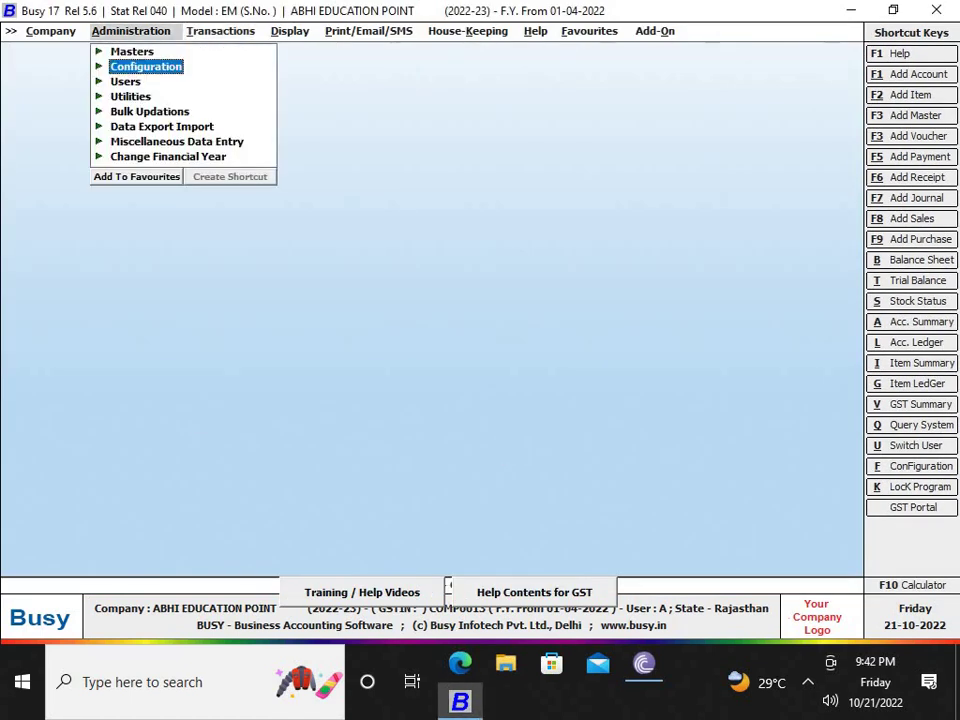
# Open the advanced POS options in the voucher configuration of the POS sales series
pyautogui.press('Return')
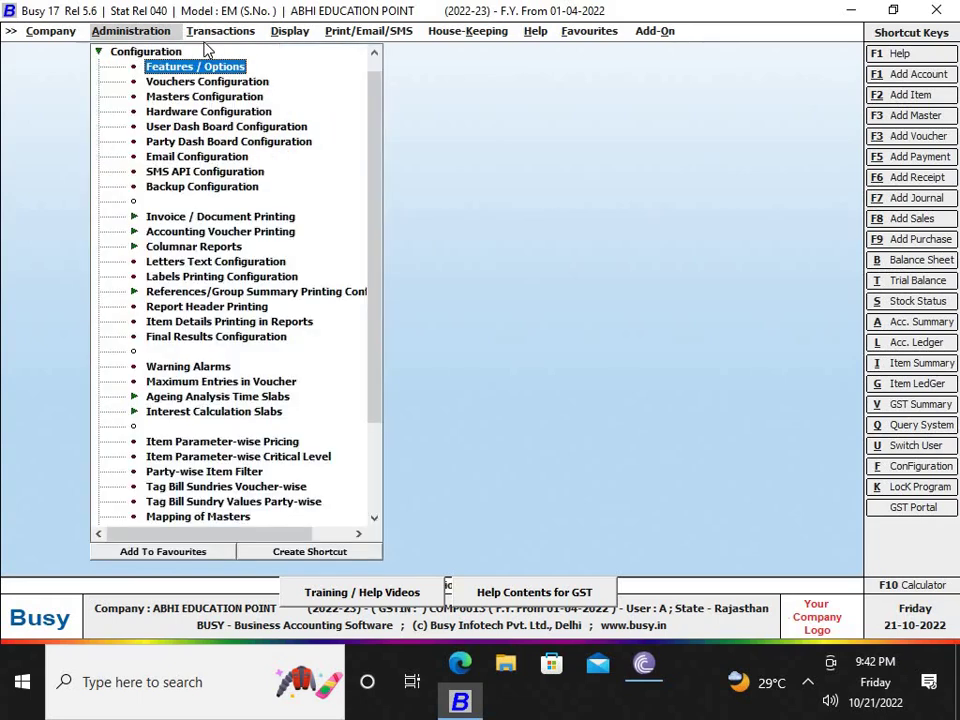
pyautogui.press('Down')
pyautogui.press('Return')
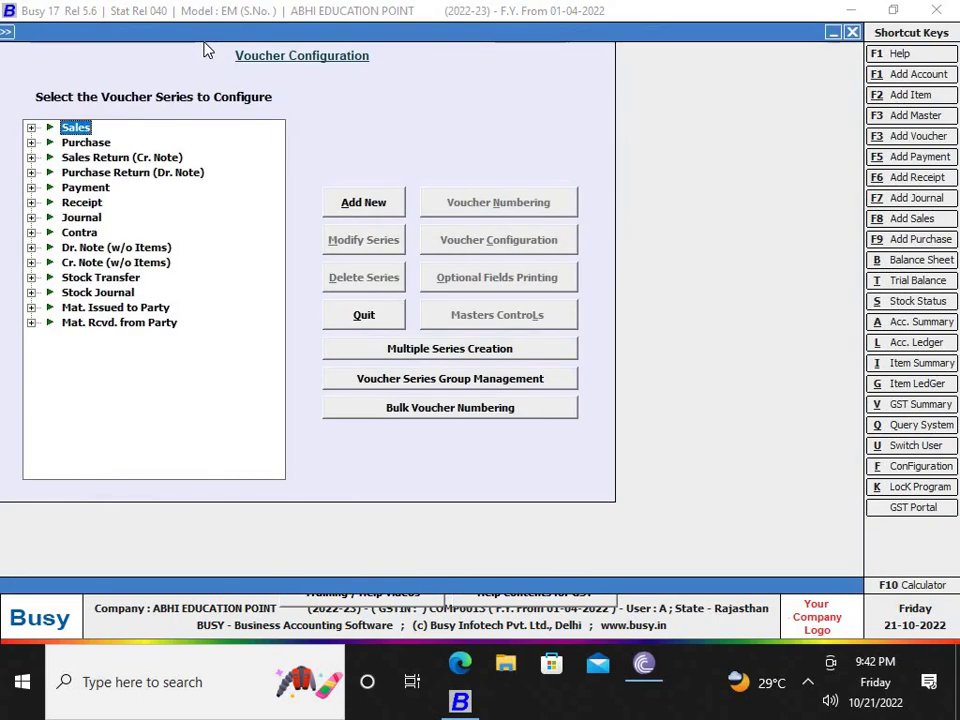
pyautogui.press('Right')
pyautogui.press('Down')
pyautogui.press('Down')
pyautogui.press('Down')
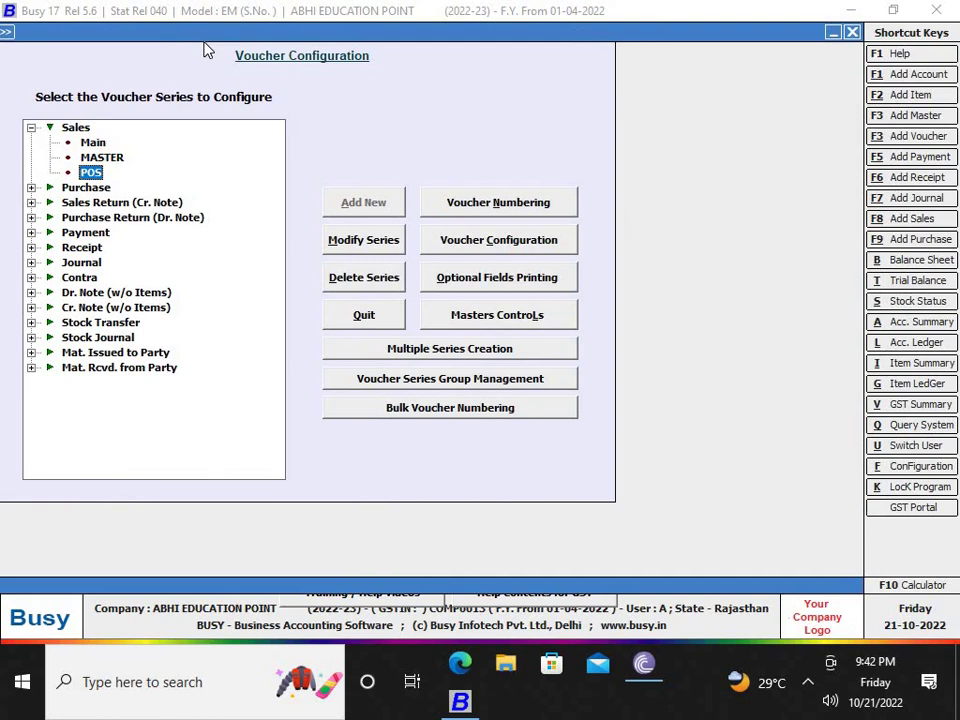
pyautogui.click(516, 245)
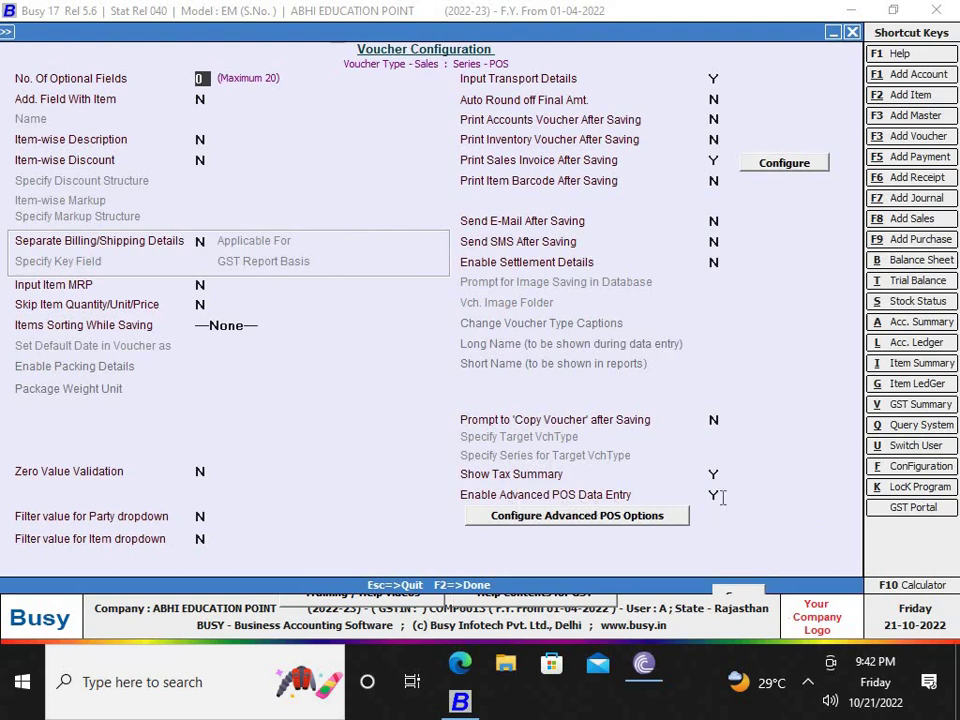
pyautogui.click(675, 516)
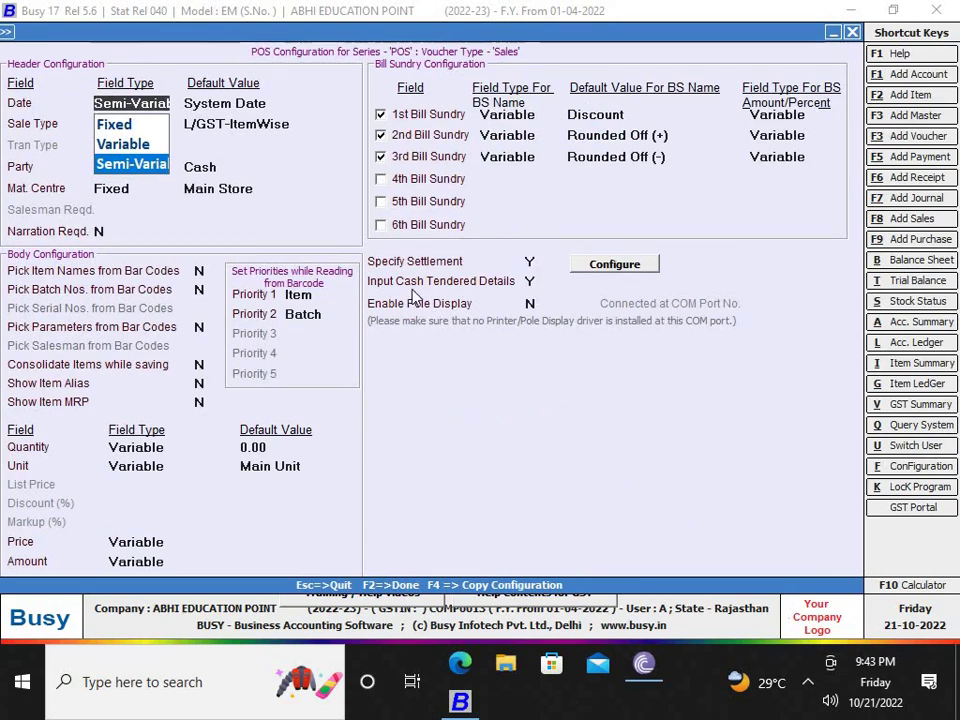
# Set Input Cash Tendered Details to Y, keep Enable Pole Display at N, and save the advanced POS options
pyautogui.click(531, 281)
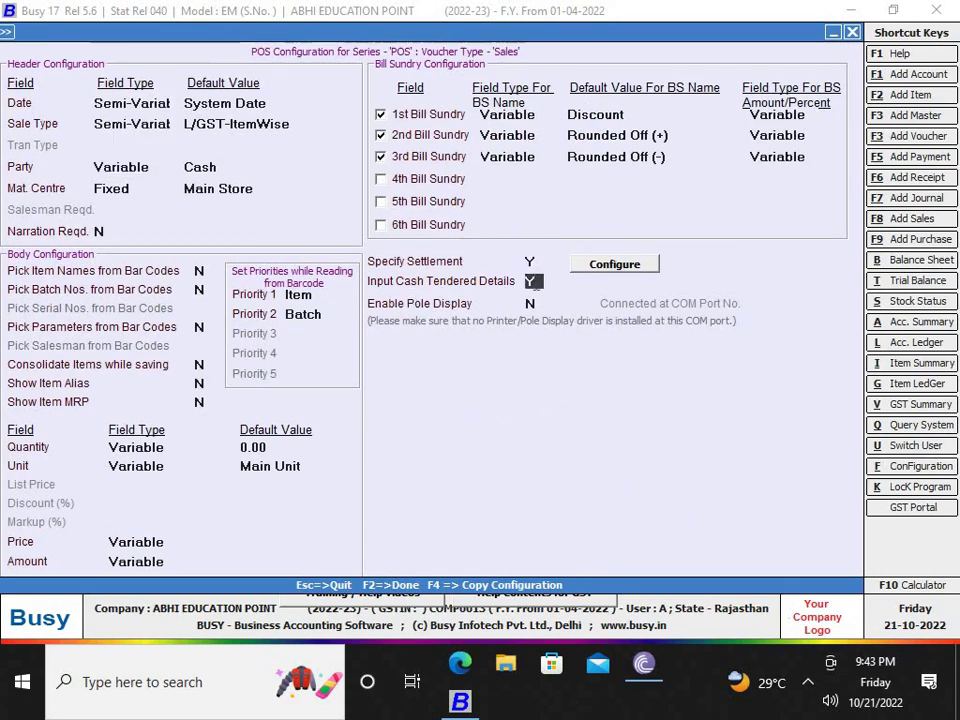
pyautogui.write('N')
pyautogui.write('Y')
pyautogui.press('Return')
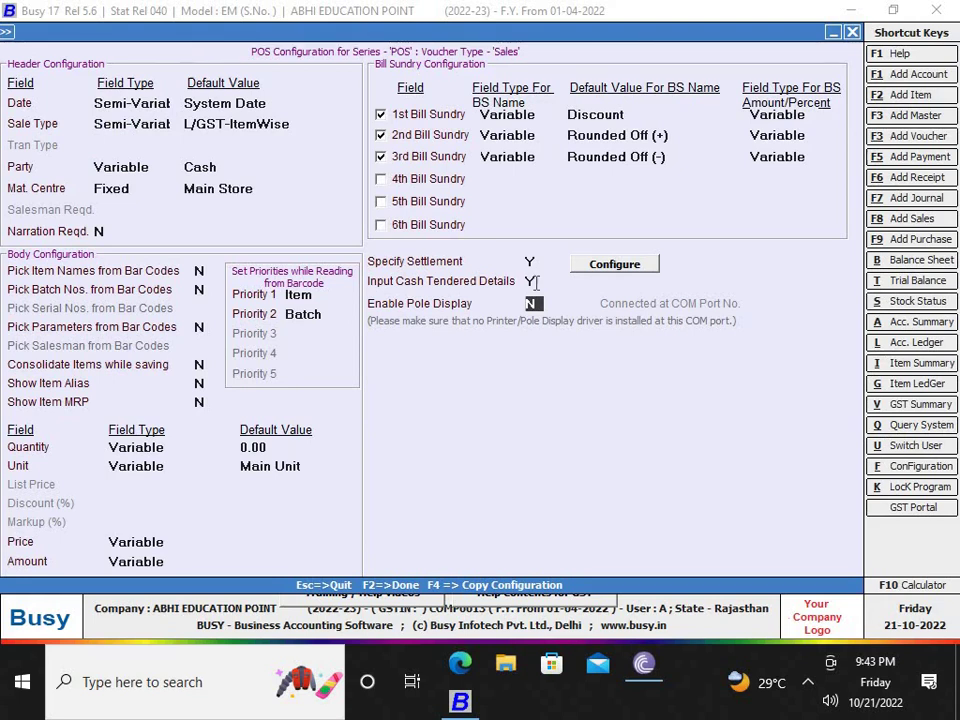
pyautogui.press('Return')
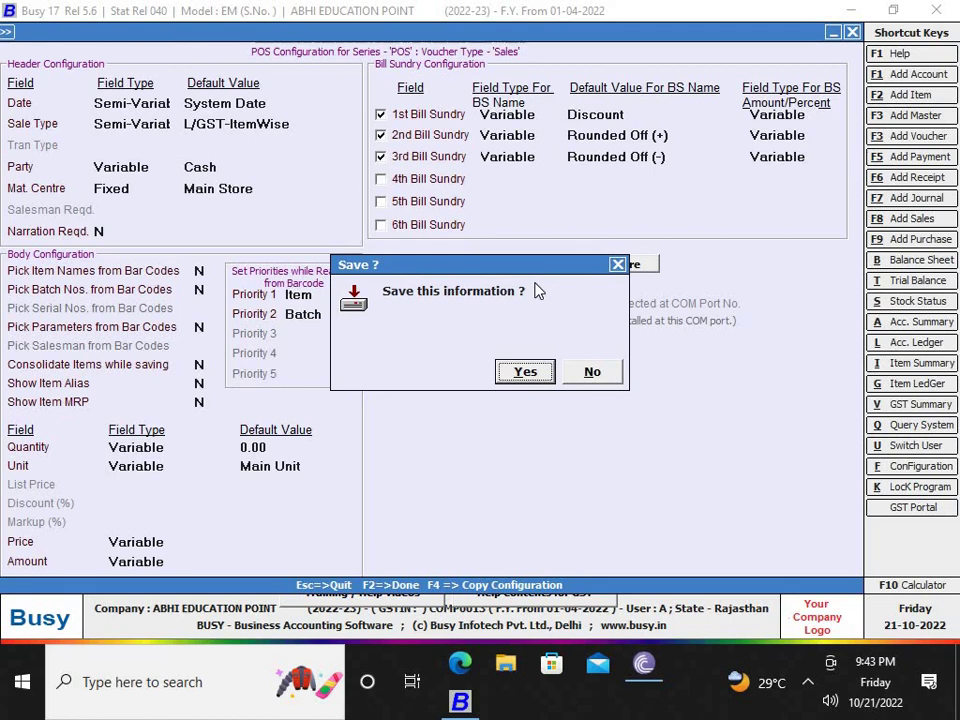
pyautogui.press('Right')
pyautogui.press('Return')
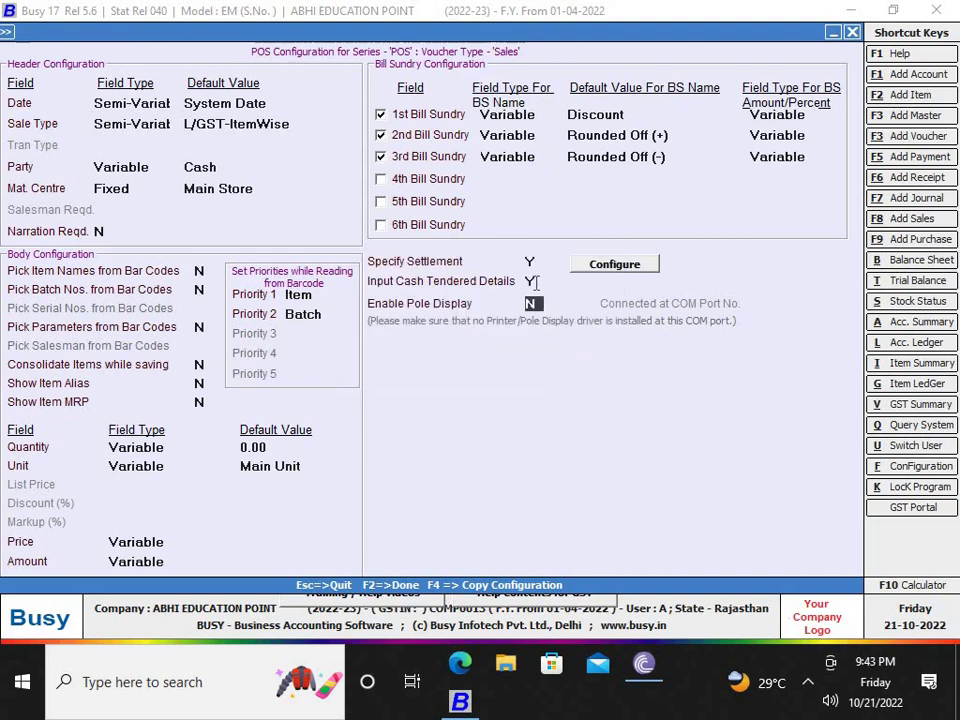
pyautogui.click(535, 282)
pyautogui.press('F2')
pyautogui.press('Return')
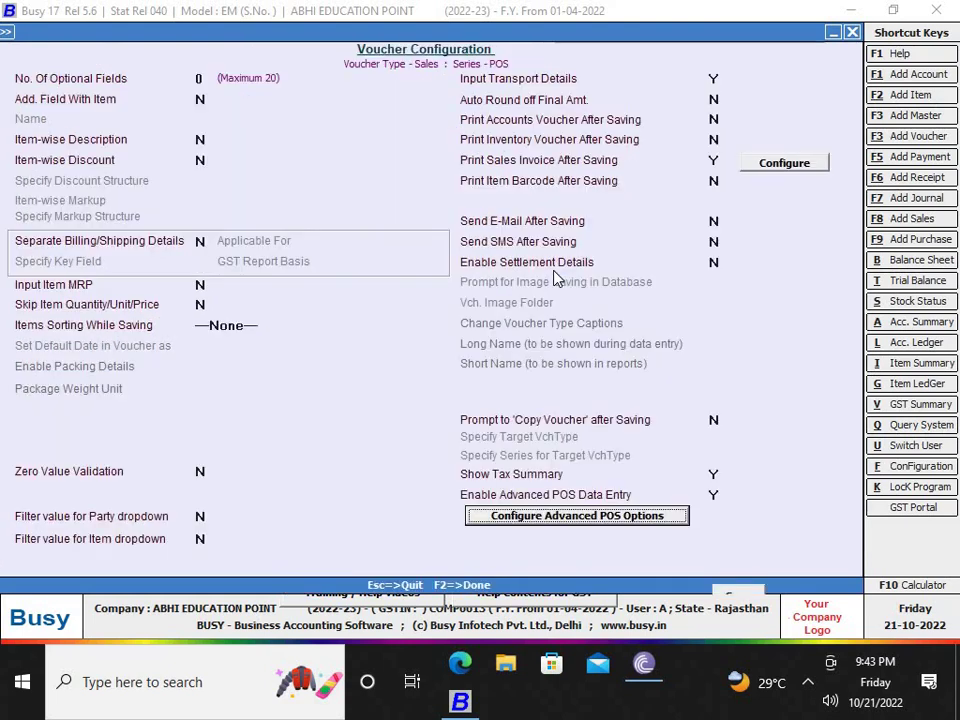
# Save the POS series' voucher configuration and close the configuration screens
pyautogui.press('F2')
pyautogui.press('Return')
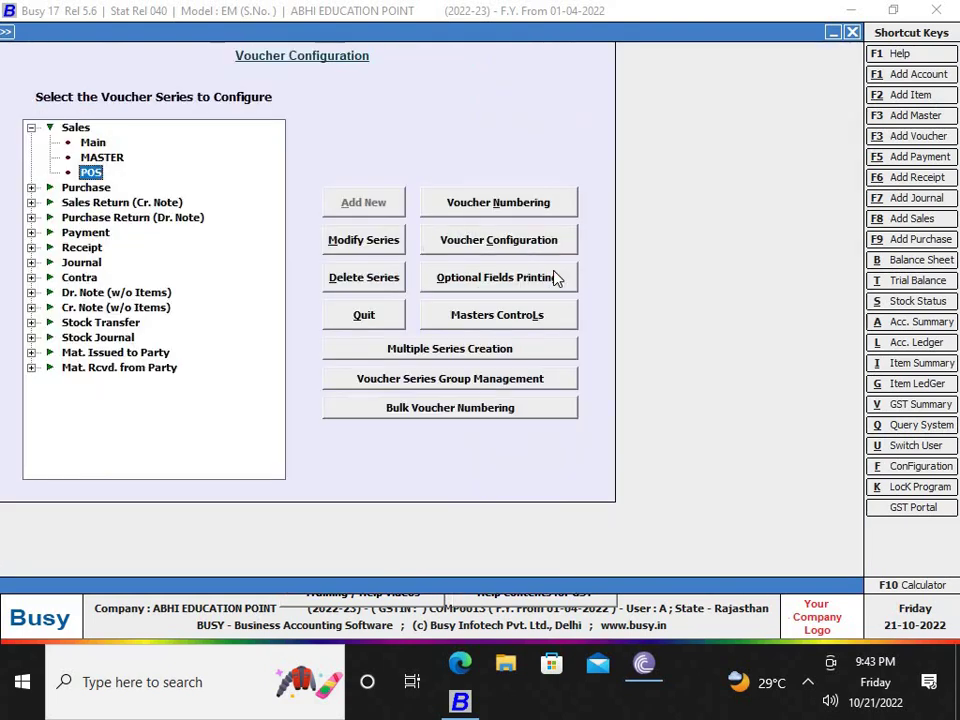
pyautogui.press('Escape')
pyautogui.press('Escape')
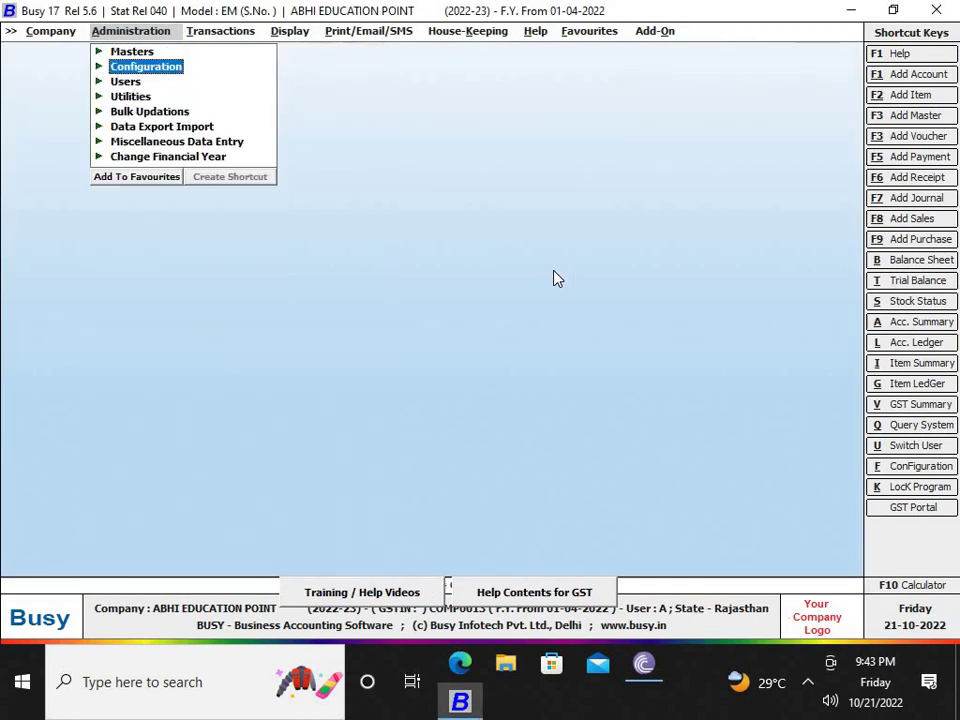
# Start another new sales voucher in POS data entry mode
pyautogui.press('Right')
pyautogui.press('Return')
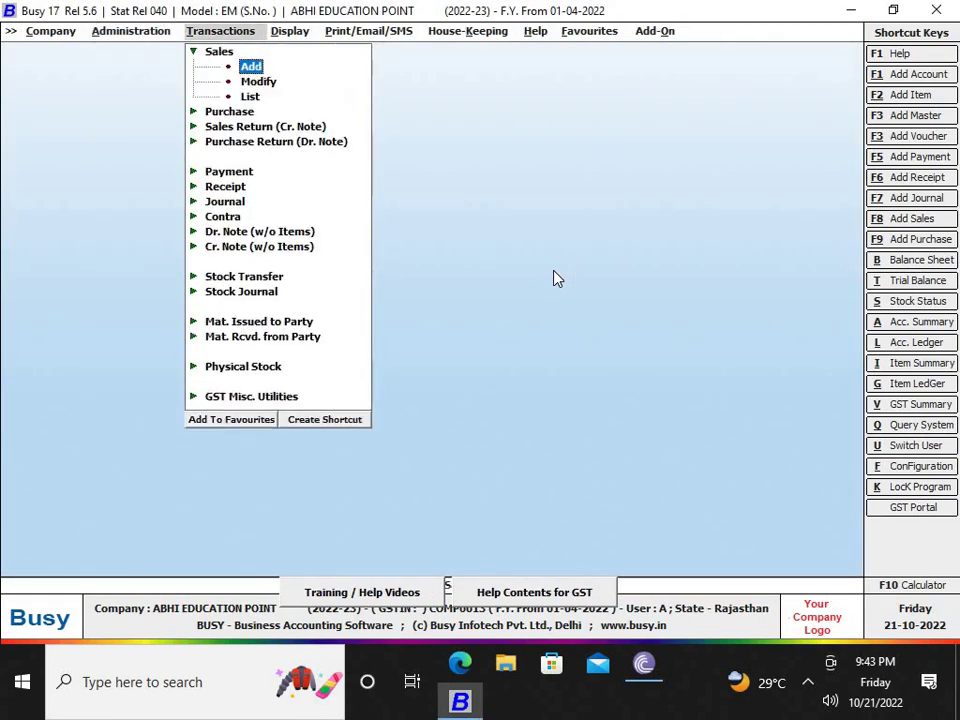
pyautogui.press('Return')
pyautogui.press('Right')
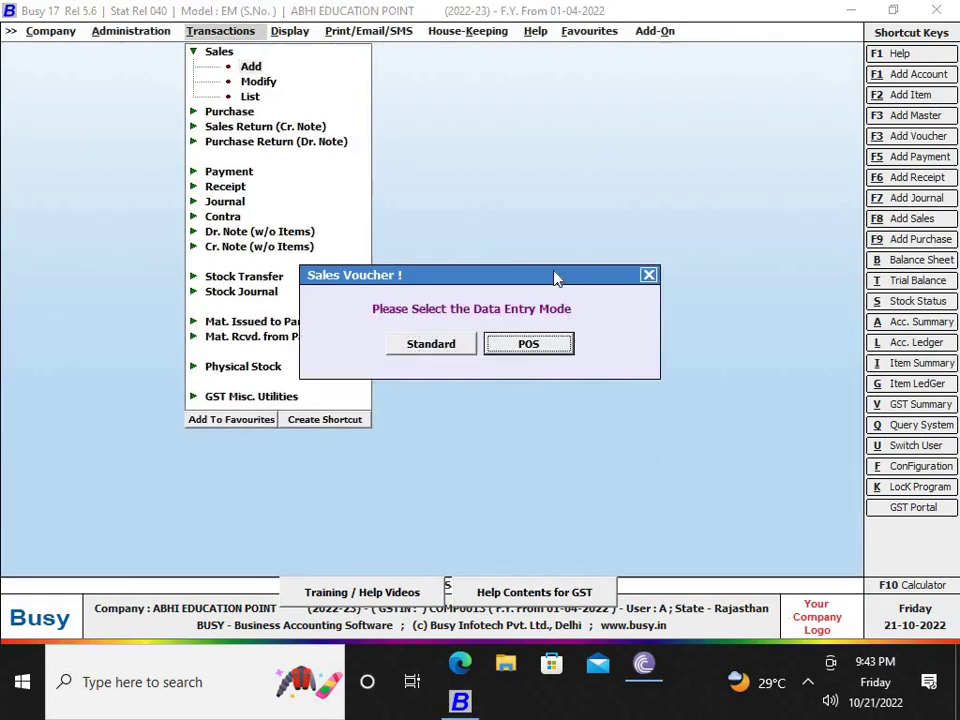
pyautogui.press('Return')
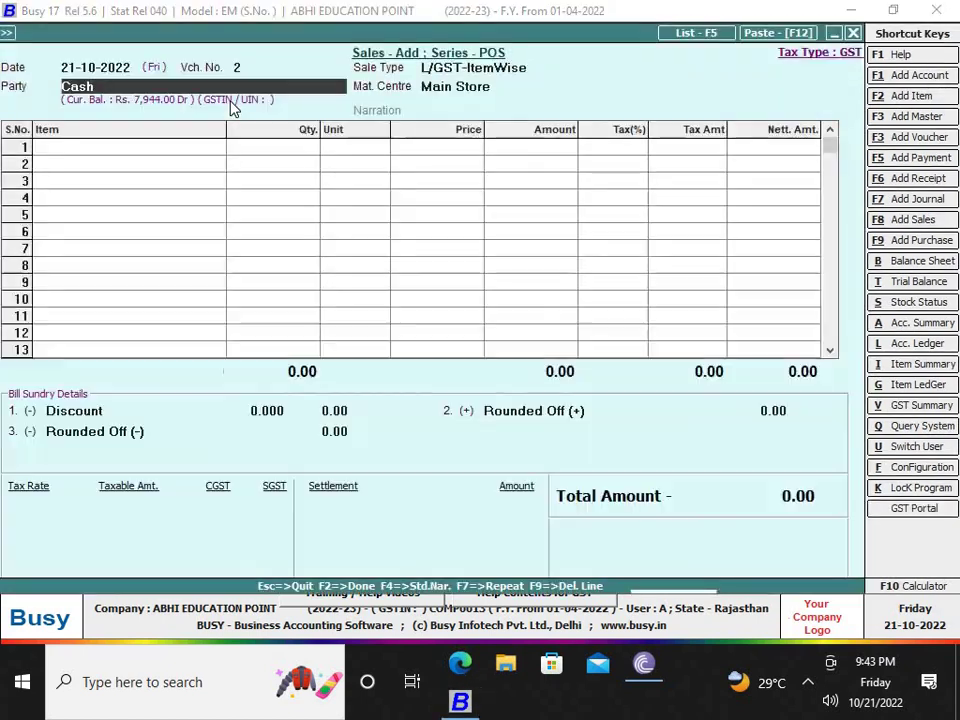
# Replace the default Cash party with A ONE LTD on the new voucher
pyautogui.press('BackSpace')
pyautogui.press('BackSpace')
pyautogui.press('BackSpace')
pyautogui.press('BackSpace')
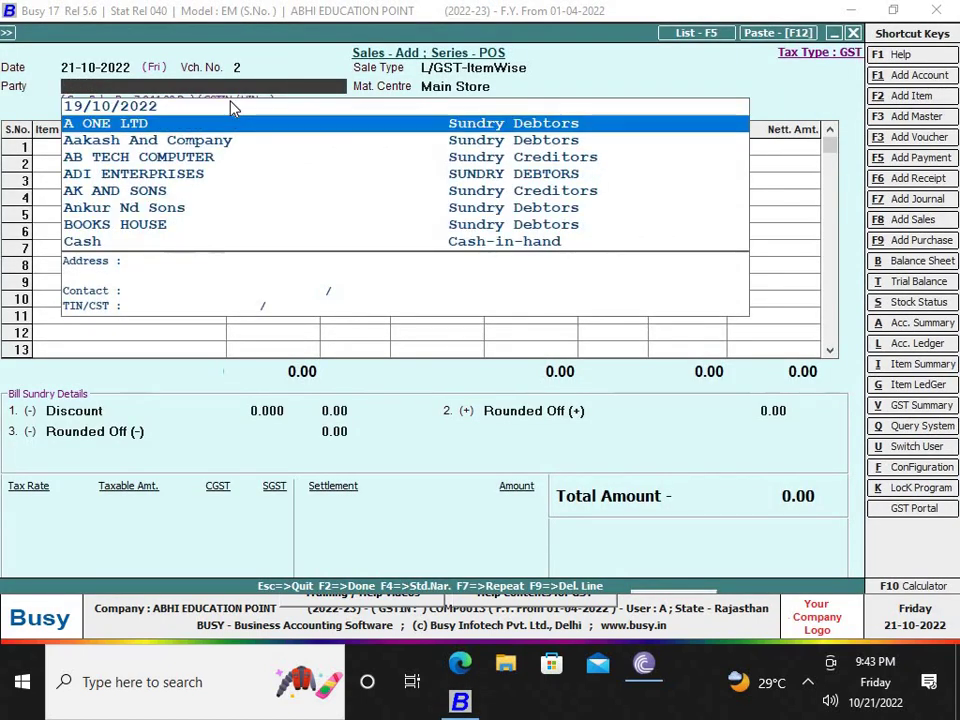
pyautogui.press('Return')
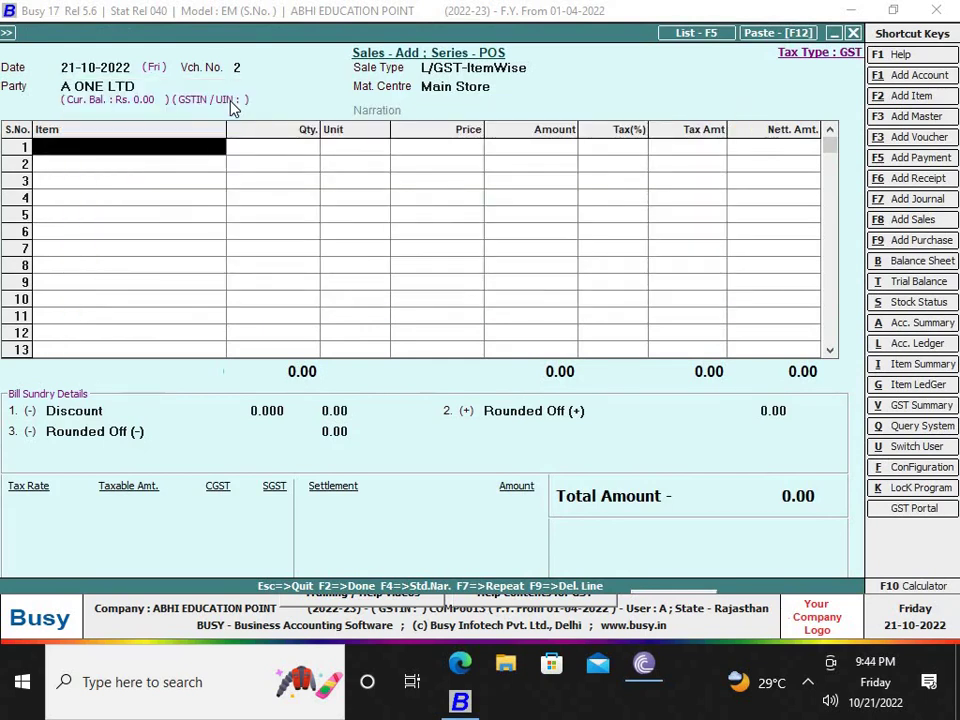
# Add the item MAHARAJA COLOUR BOX with quantity 4 Pcs. and price 200 on the voucher's first line
pyautogui.write('m')
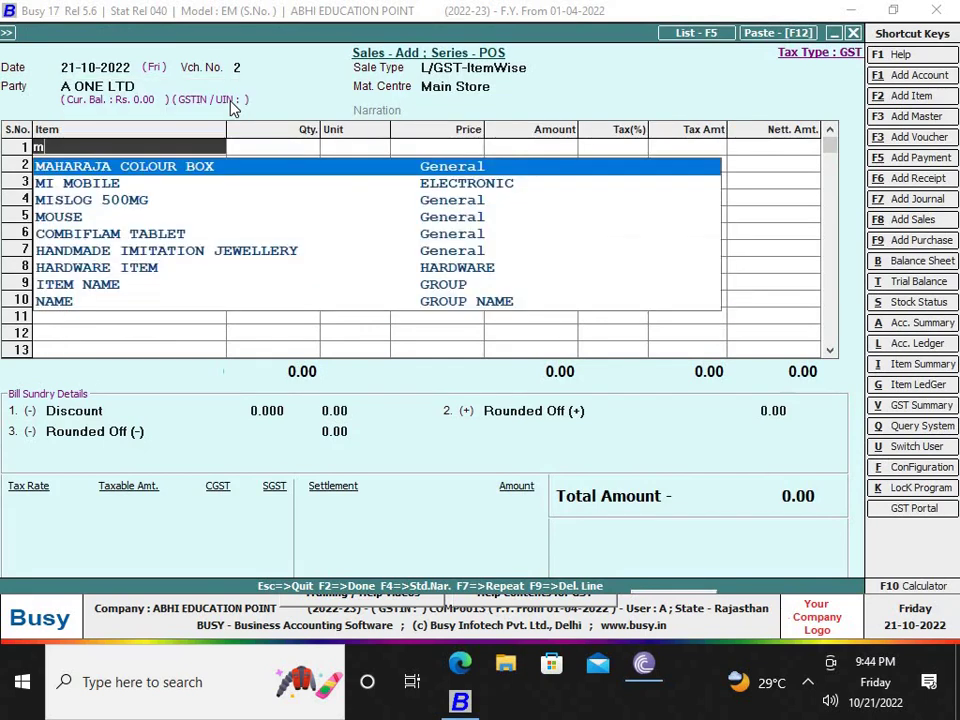
pyautogui.press('Return')
pyautogui.write('4')
pyautogui.press('Return')
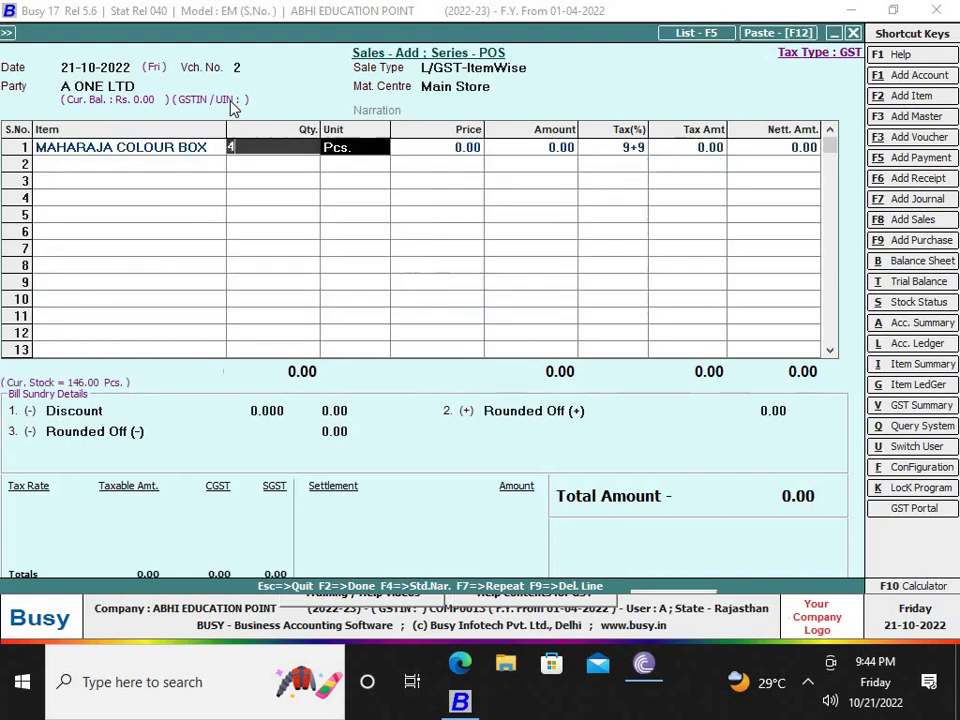
pyautogui.press('Return')
pyautogui.write('200')
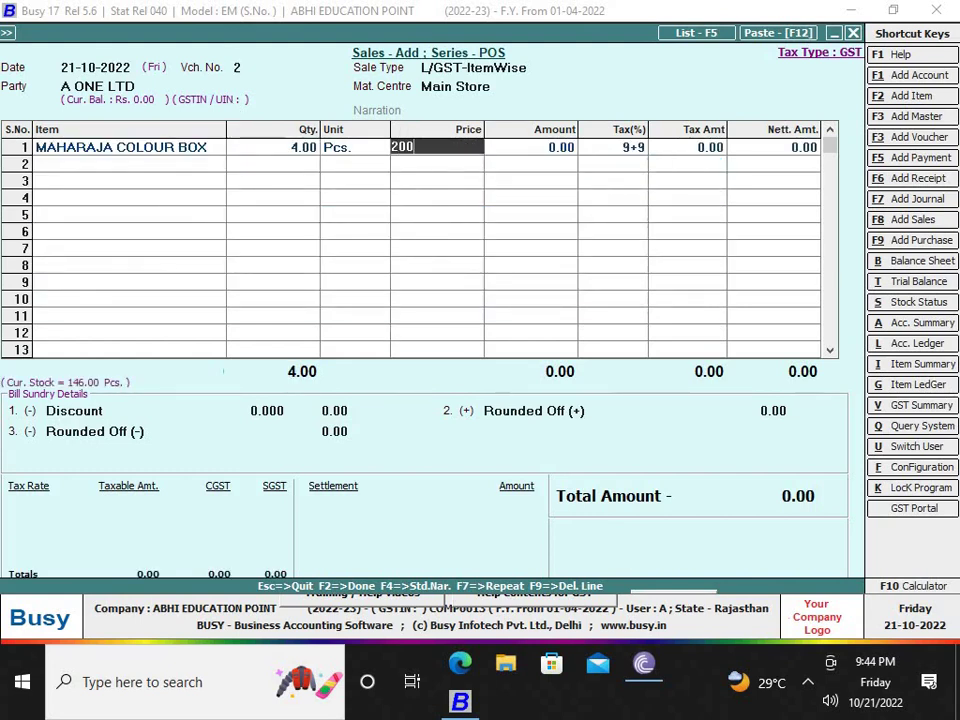
pyautogui.press('Return')
pyautogui.press('Return')
pyautogui.press('Return')
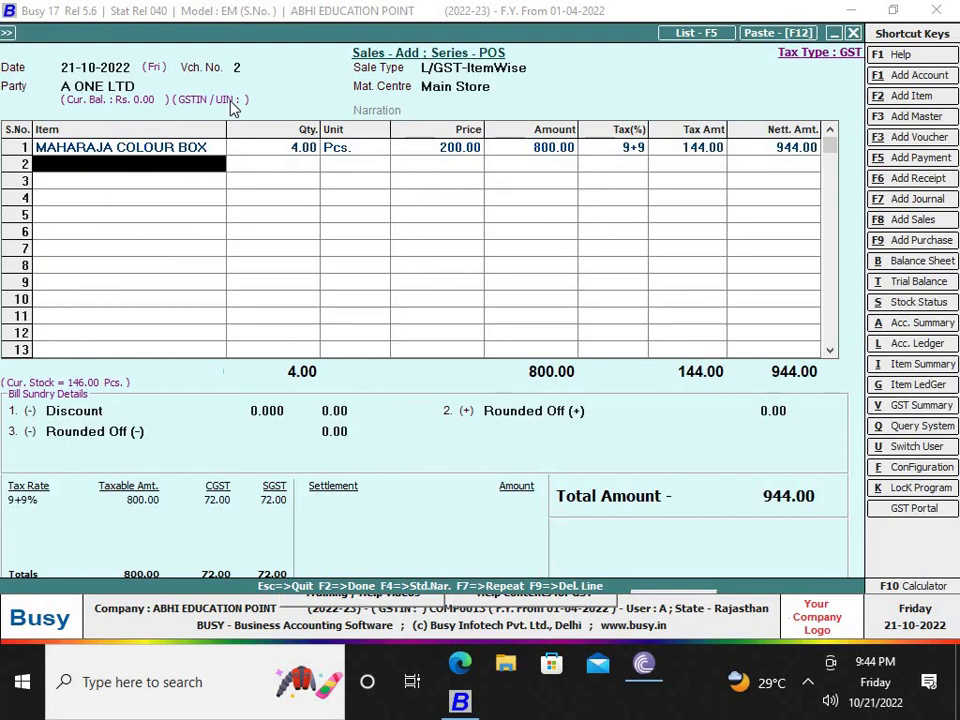
# Skip the bill sundries, settle 944 in cash without narration, and enter 2000 as the cash tendered
pyautogui.press('Return')
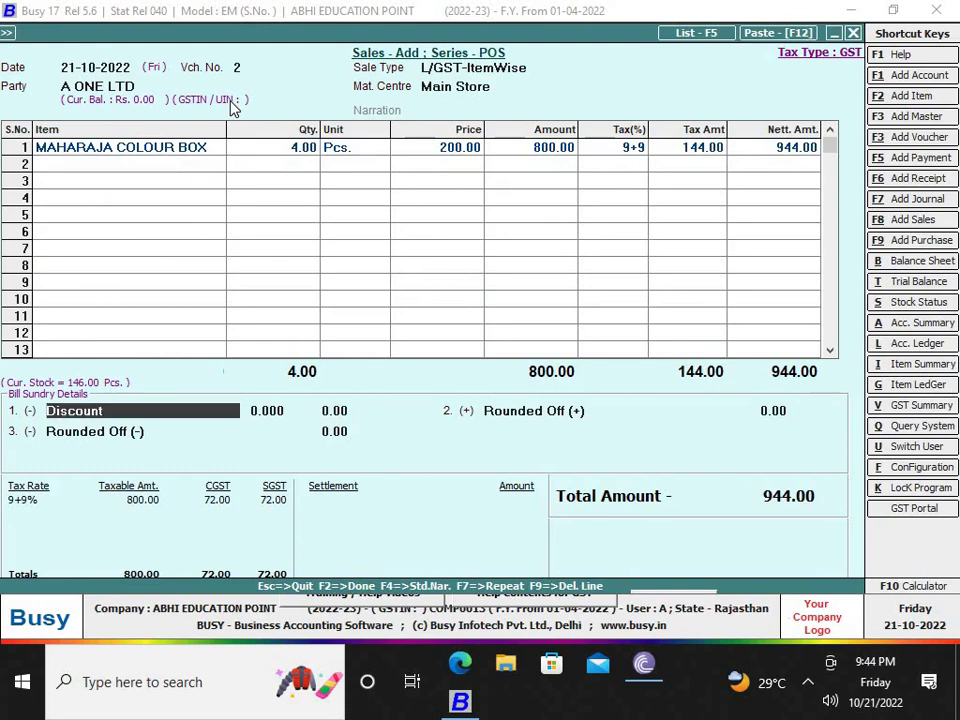
pyautogui.press('F2')
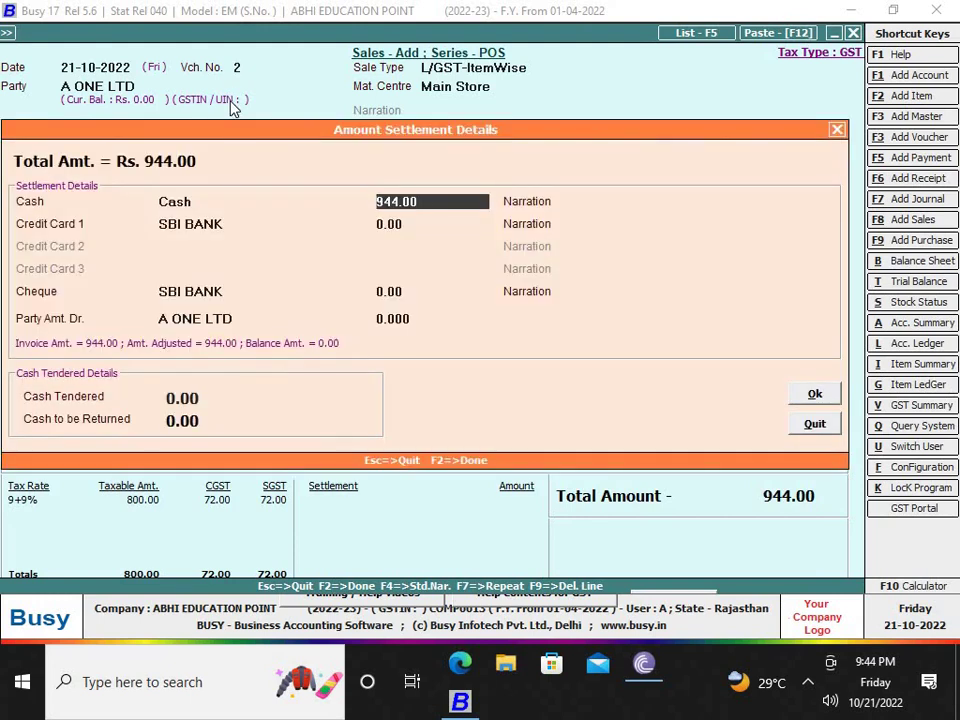
pyautogui.write('0')
pyautogui.press('Return')
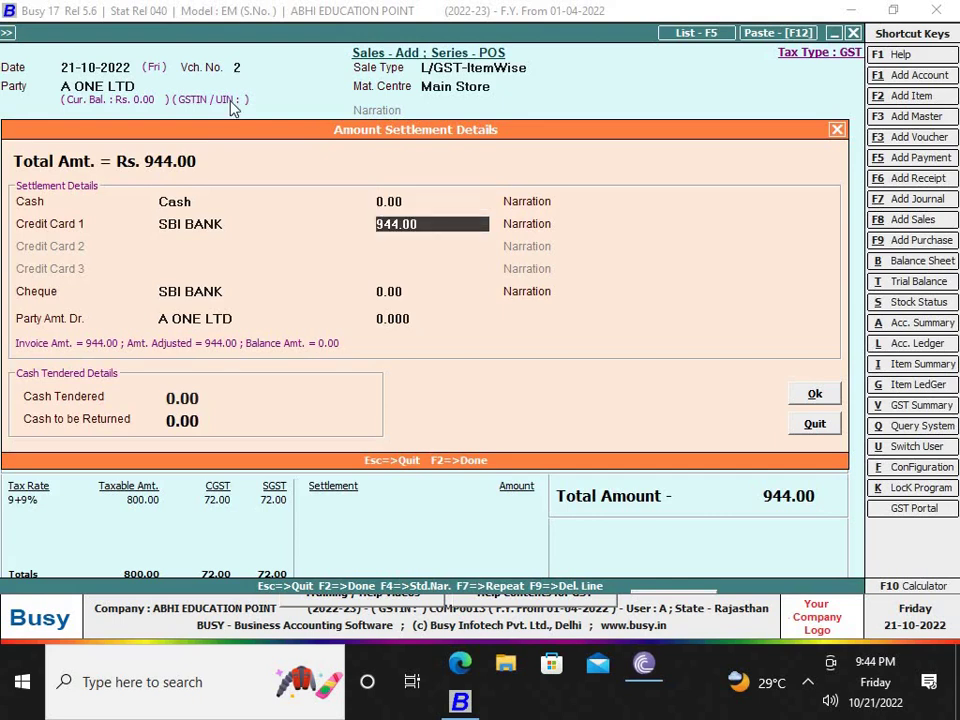
pyautogui.press('Up')
pyautogui.write('944')
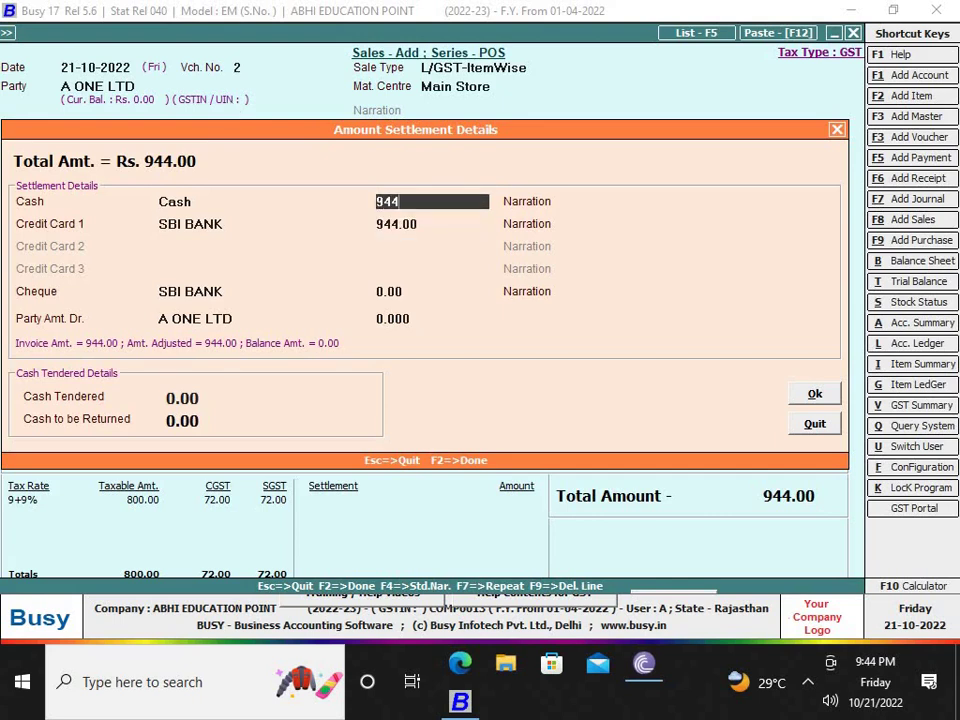
pyautogui.press('Return')
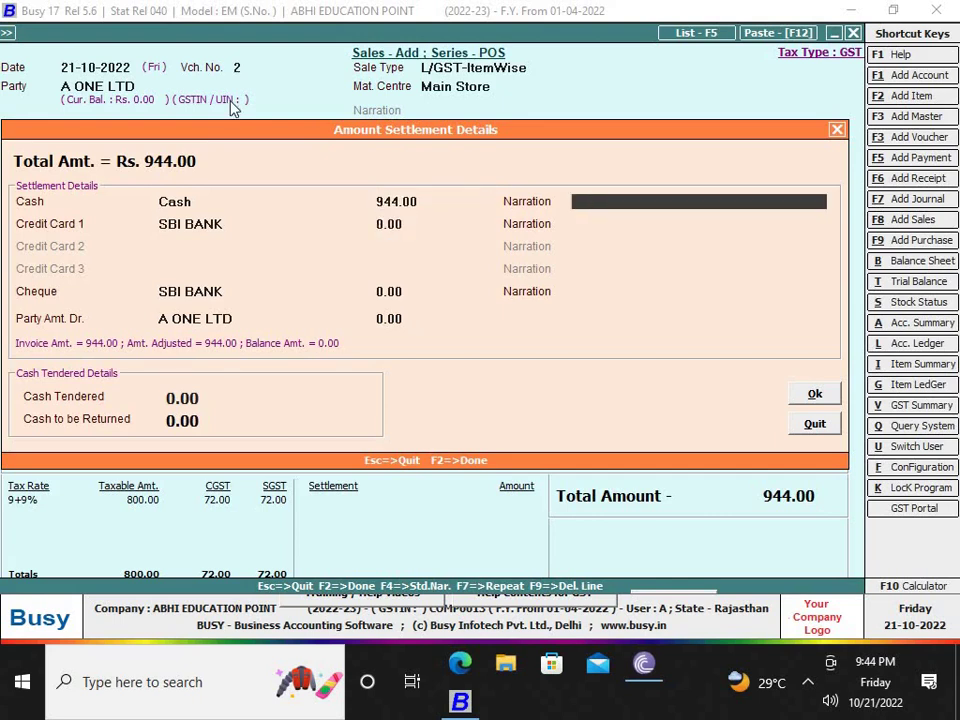
pyautogui.press('Return')
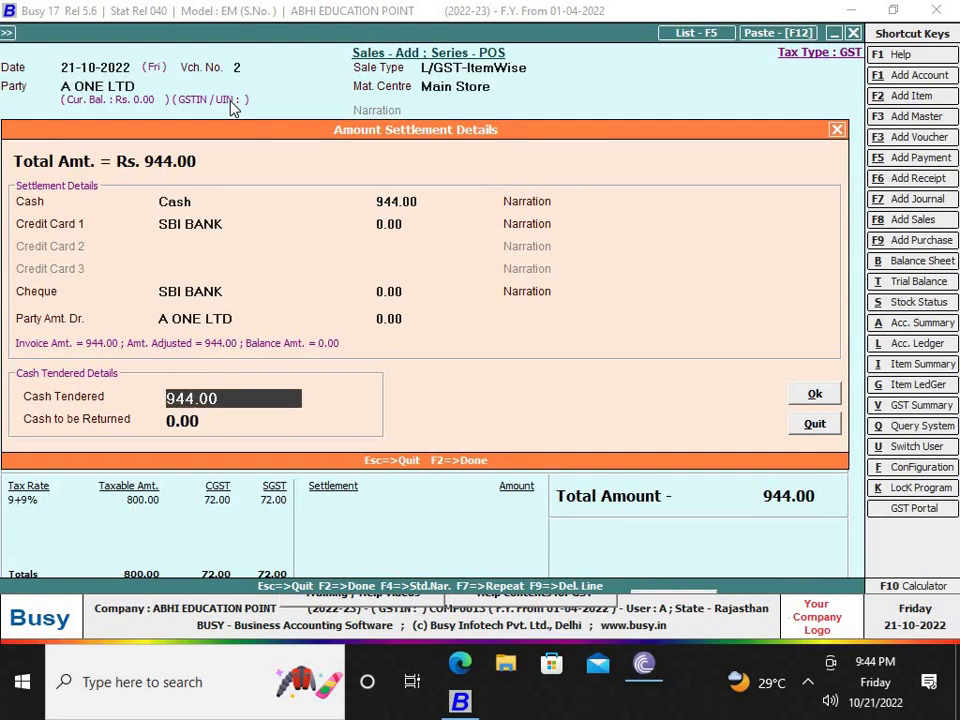
pyautogui.write('2000')
pyautogui.press('Return')
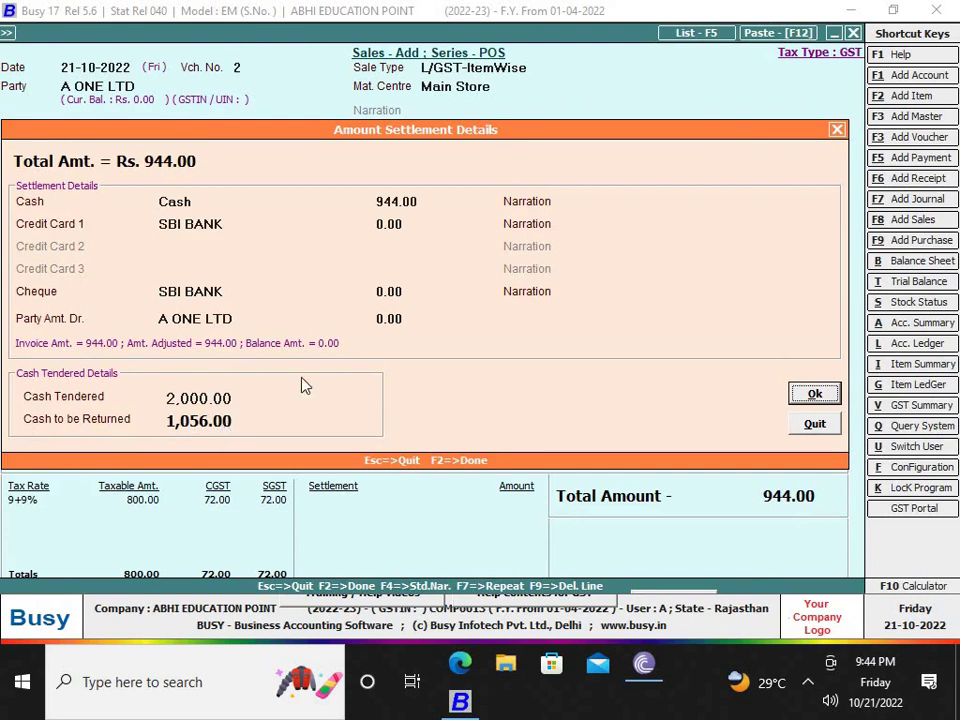
# Accept the amount settlement details with 944 in cash and save the POS sales voucher
pyautogui.click(413, 322)
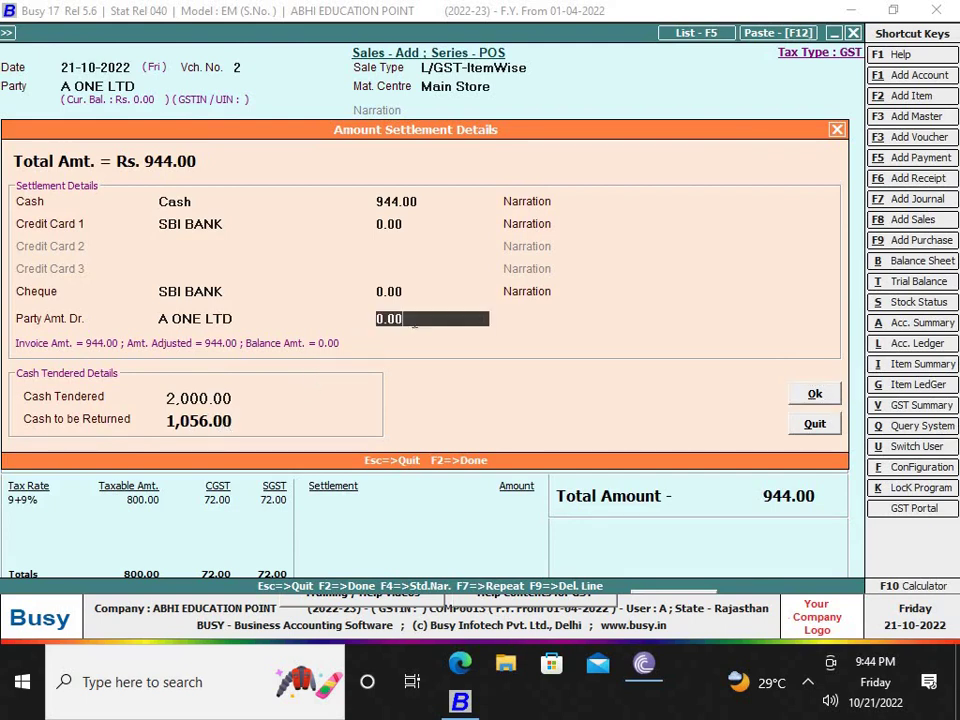
pyautogui.click(414, 294)
pyautogui.click(425, 199)
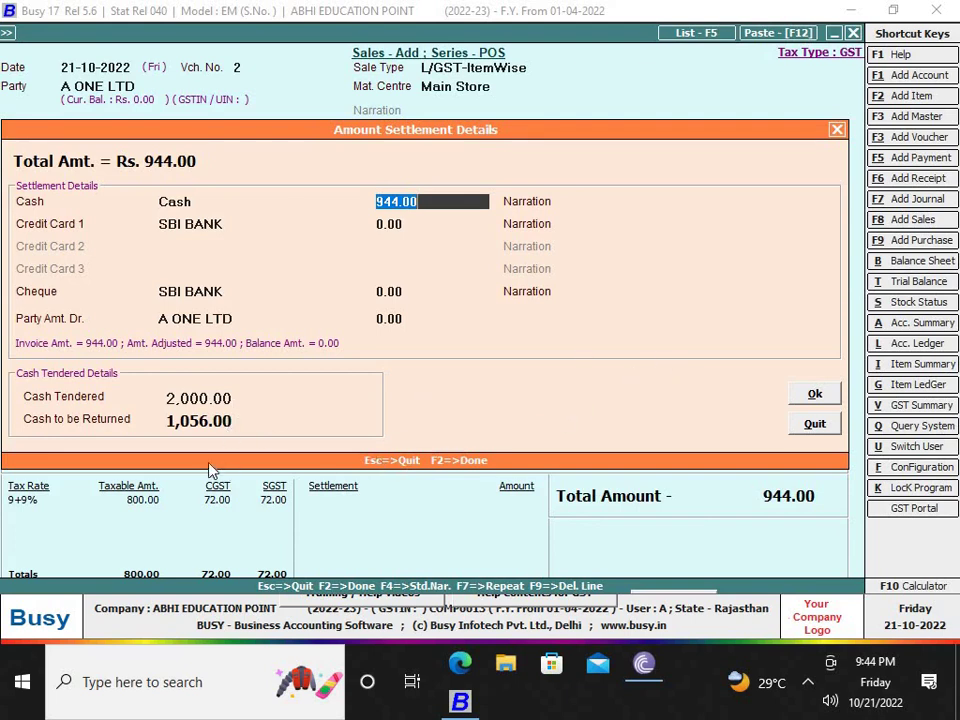
pyautogui.click(805, 399)
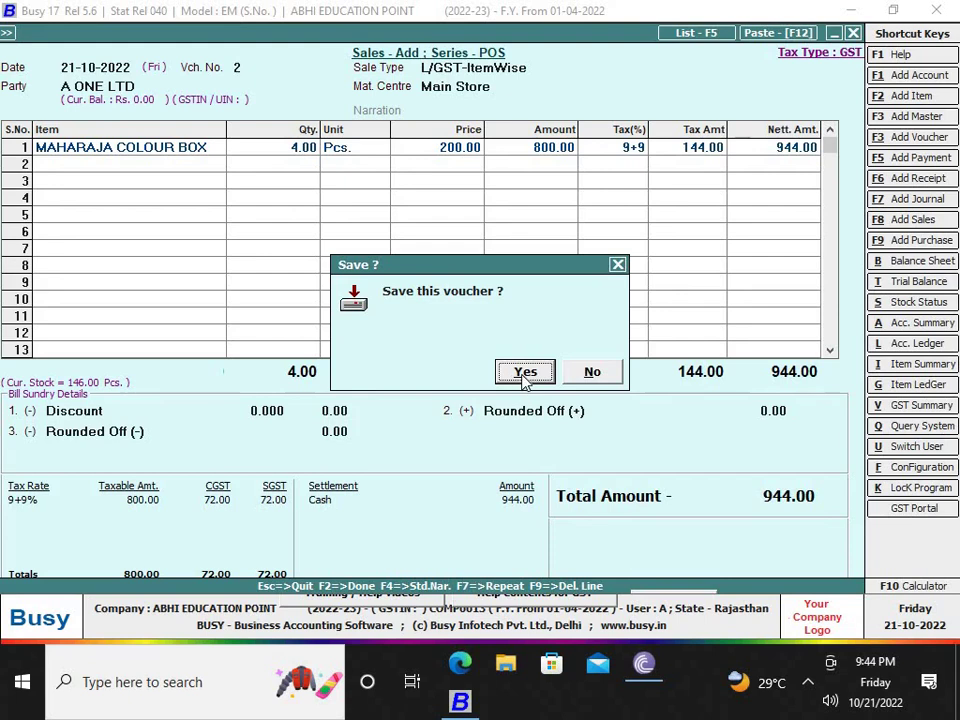
pyautogui.click(522, 381)
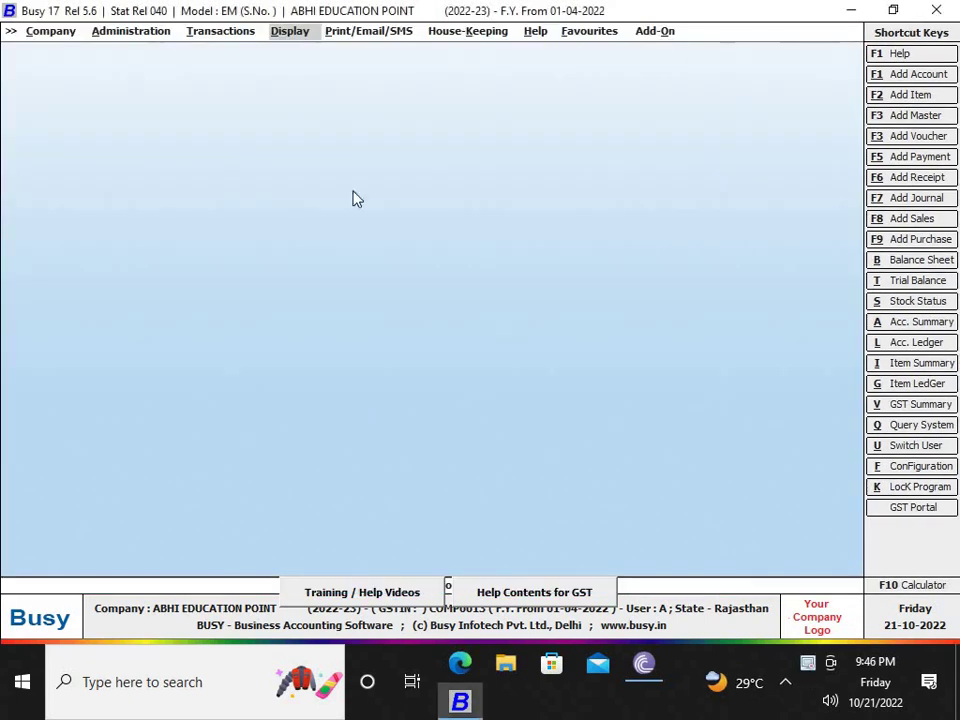
# Open the standard Sales Register for all sale types and all parties
pyautogui.click(298, 36)
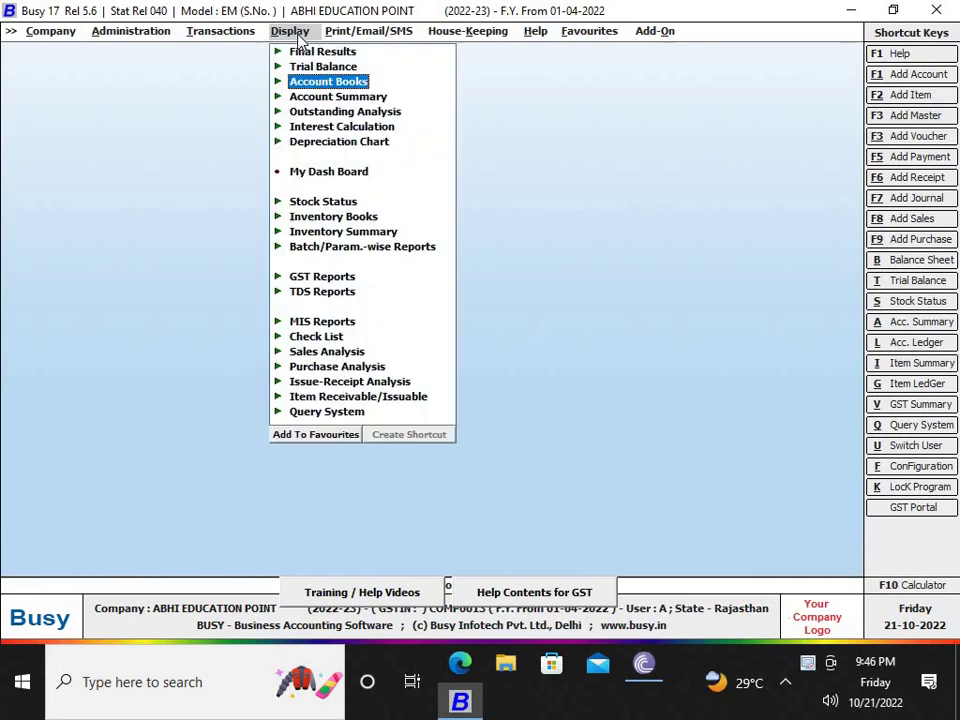
pyautogui.click(321, 81)
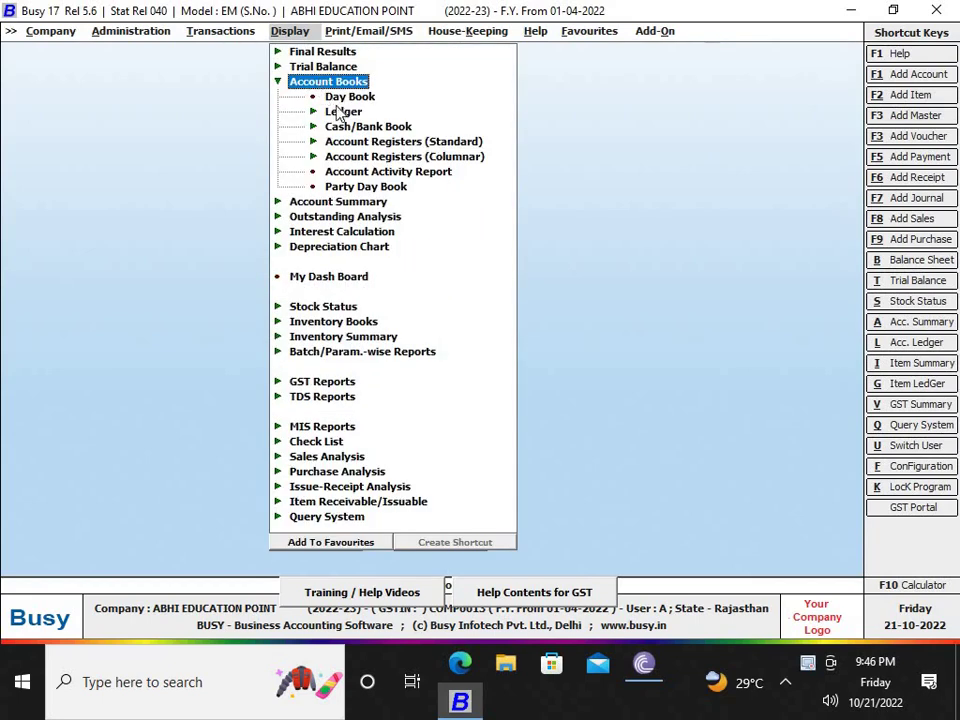
pyautogui.click(352, 142)
pyautogui.click(360, 158)
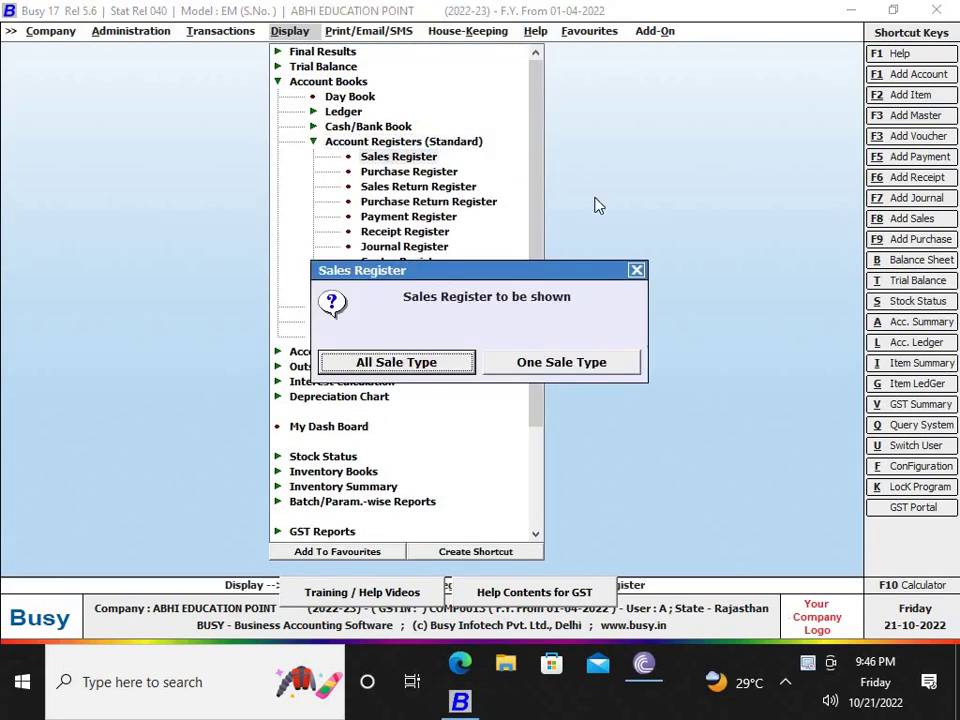
pyautogui.click(400, 364)
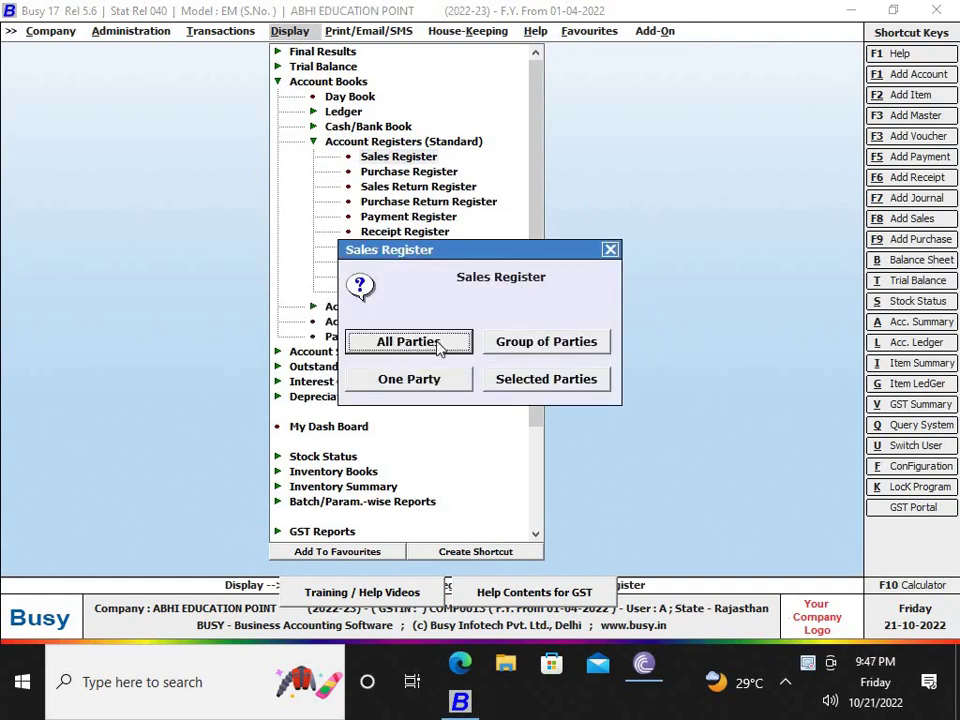
pyautogui.click(430, 342)
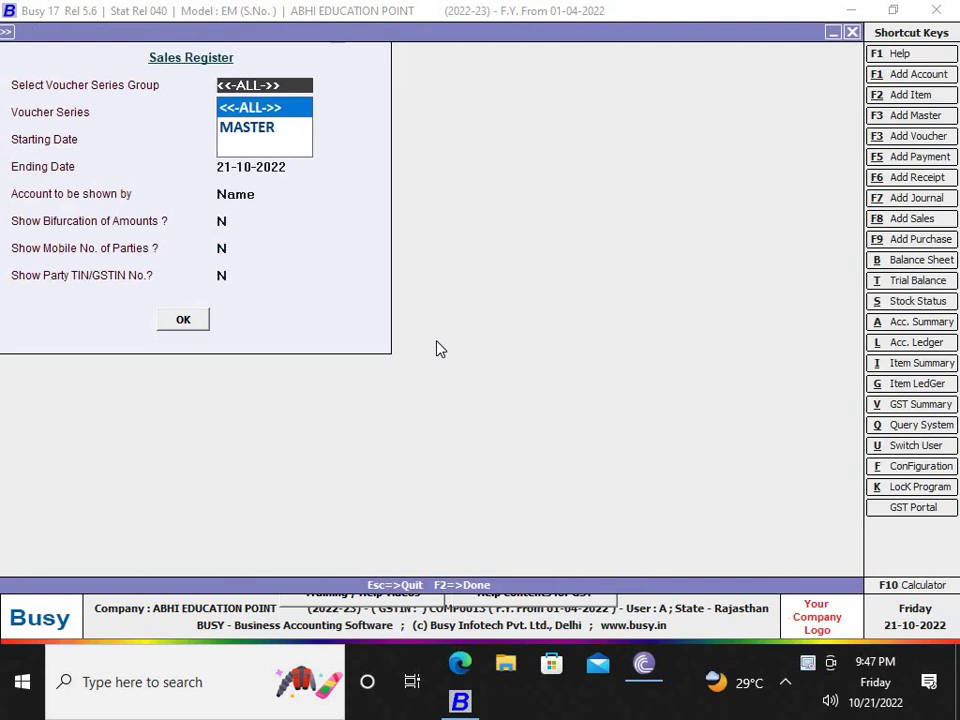
# Keep all voucher series groups and limit the Sales Register to the POS voucher series
pyautogui.press('Return')
pyautogui.press('Up')
pyautogui.press('Up')
pyautogui.press('Up')
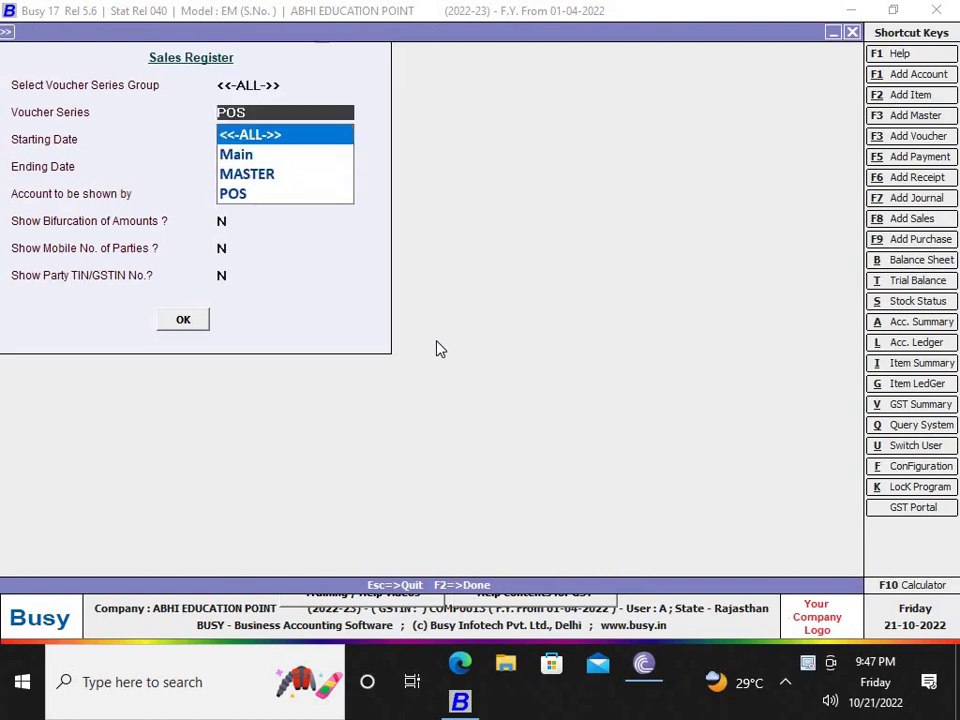
pyautogui.press('Down')
pyautogui.press('Down')
pyautogui.press('Down')
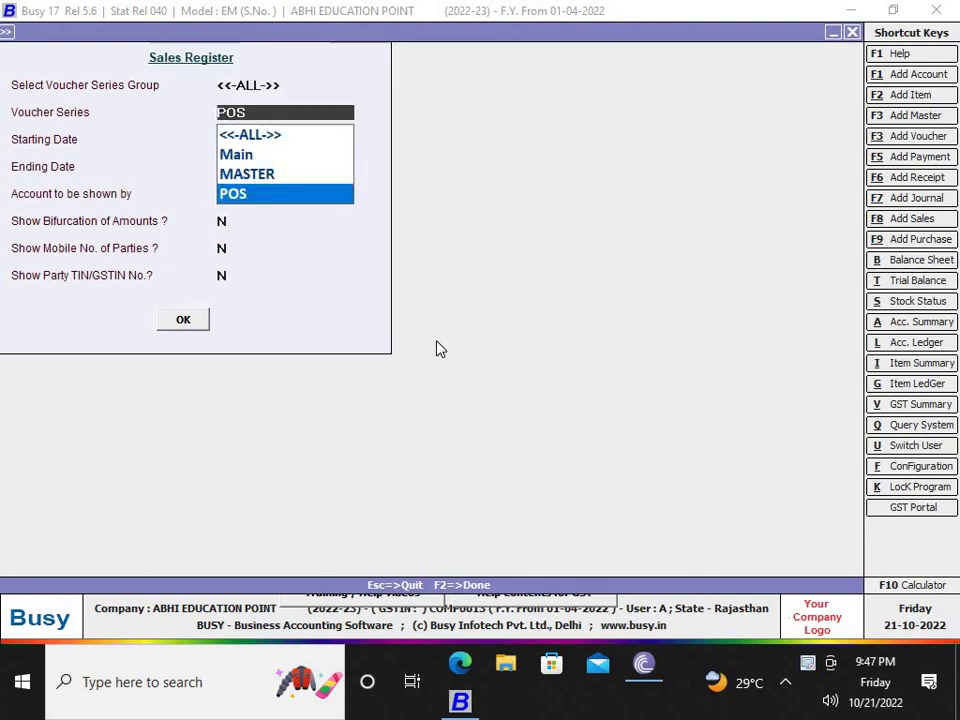
pyautogui.press('Return')
# Display the register for 01-04-2022 to 21-10-2022 with accounts by Name, without amount bifurcation, mobile numbers or GSTINs
pyautogui.press('Return')
pyautogui.press('Return')
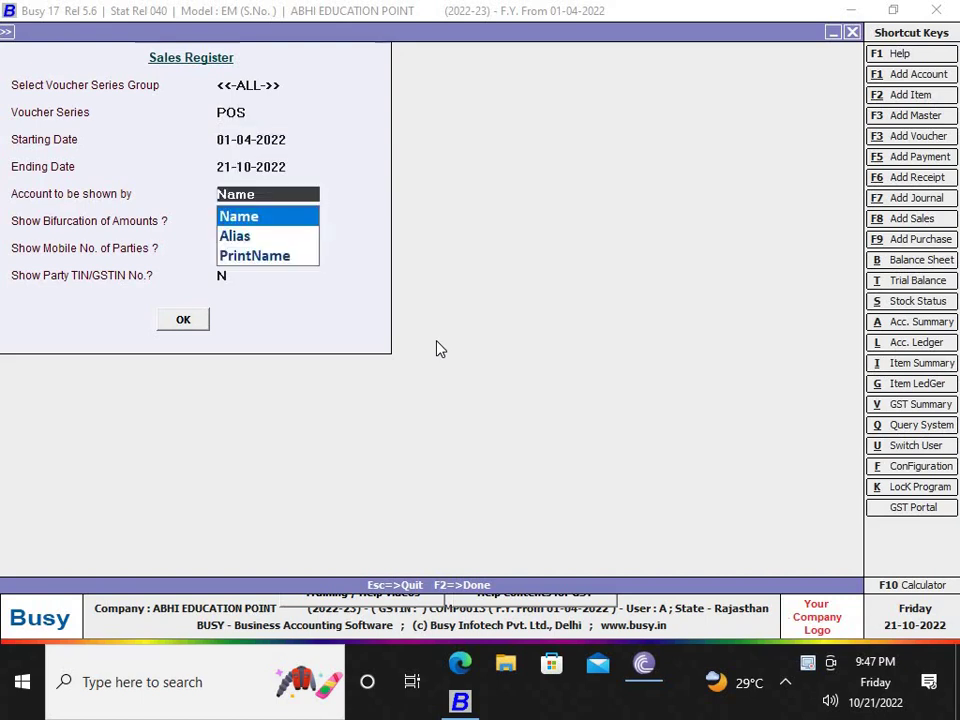
pyautogui.press('Return')
pyautogui.press('Return')
pyautogui.press('Return')
pyautogui.press('Return')
pyautogui.press('Return')
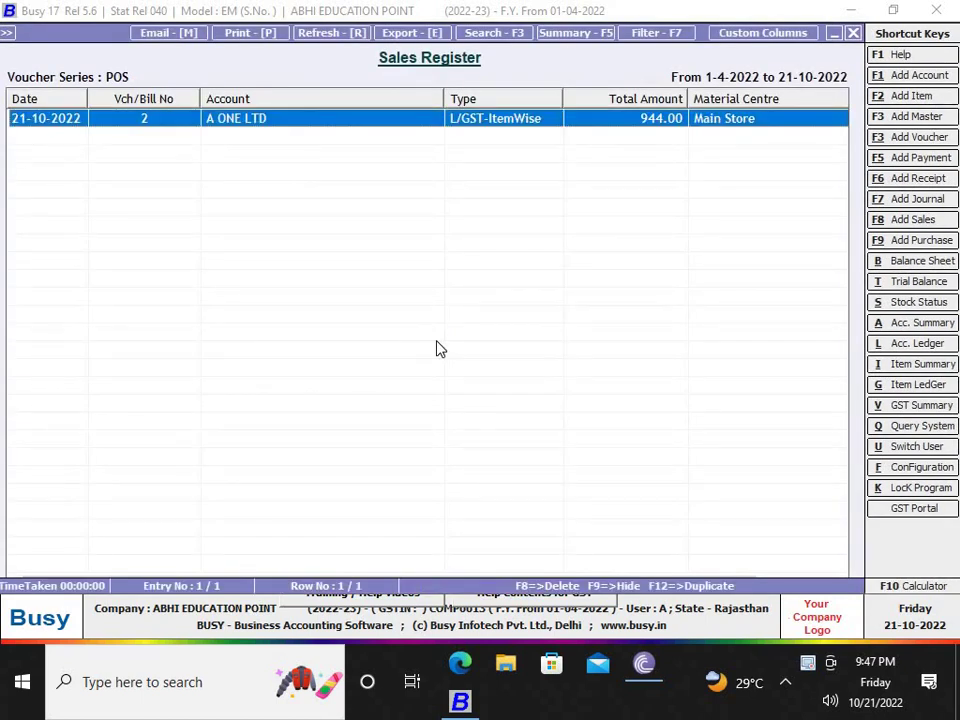